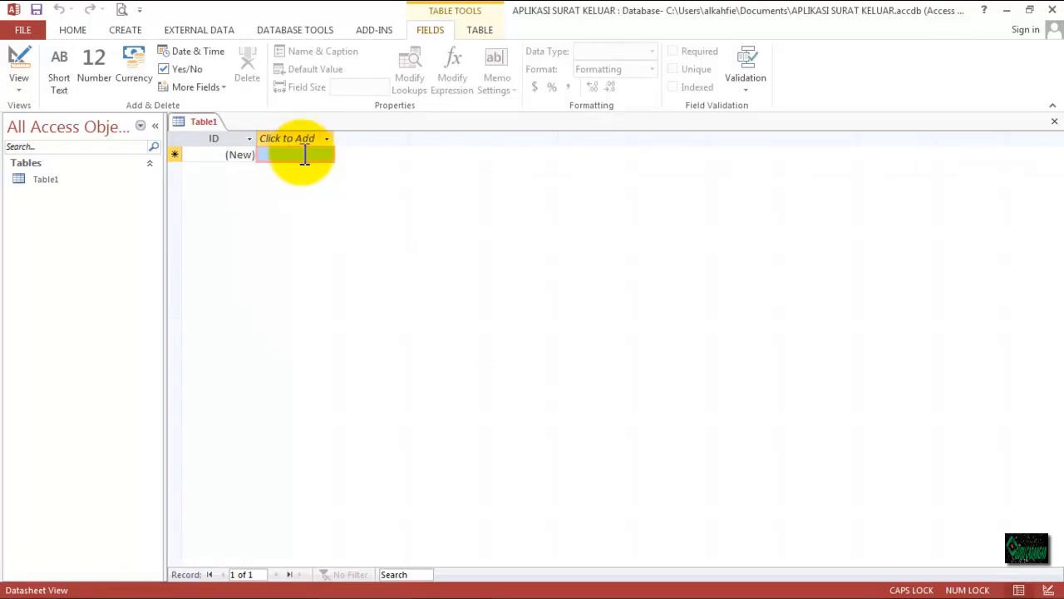
Step: Switch Table1 to Design View and save it under the name TABEL_SURAT KELUAR
{"action": "left_click", "coordinate": [18, 65]}
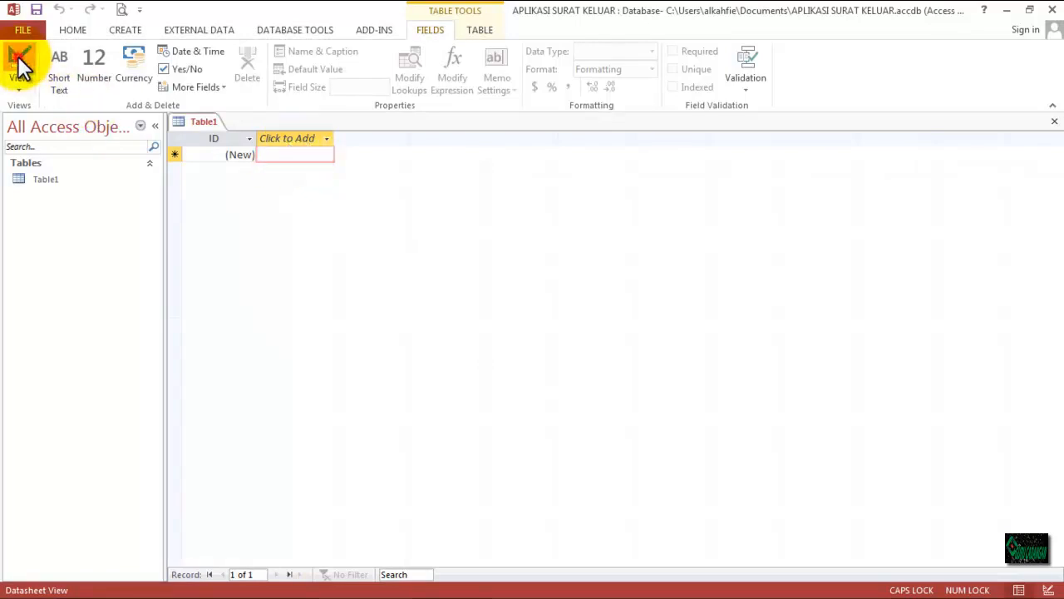
{"action": "type", "text": "TABEL_SURAT KELUAR"}
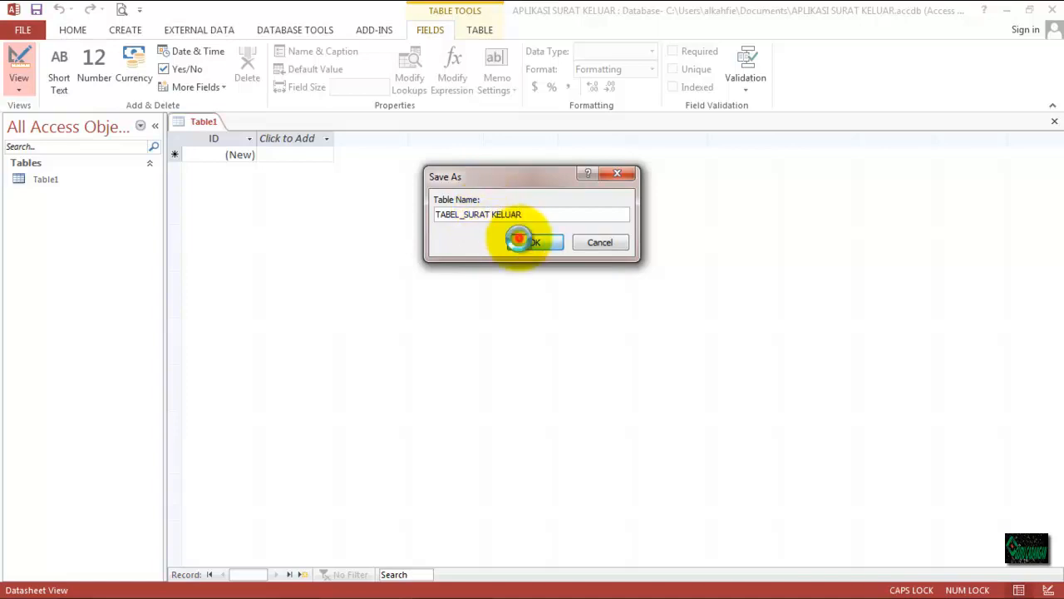
{"action": "left_click", "coordinate": [520, 240]}
Step: Rename the ID field to NO URUT and add a Short Text field named NOMOR below it
{"action": "type", "text": "NO URUT"}
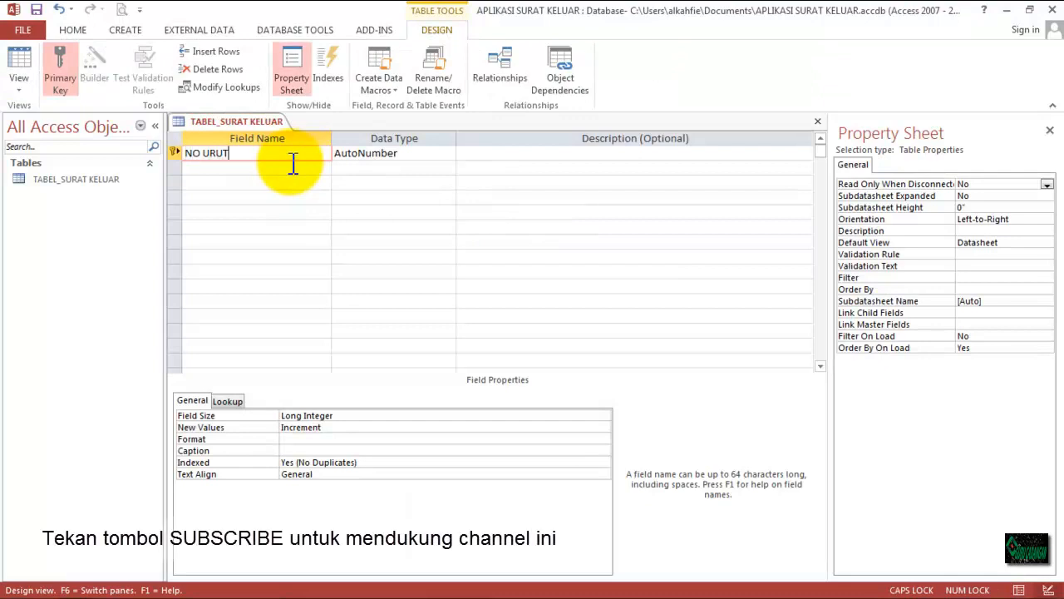
{"action": "key", "text": "Return"}
{"action": "key", "text": "Return"}
{"action": "key", "text": "Return"}
{"action": "type", "text": "NOM"}
{"action": "key", "text": "Return"}
{"action": "key", "text": "Return"}
{"action": "key", "text": "Return"}
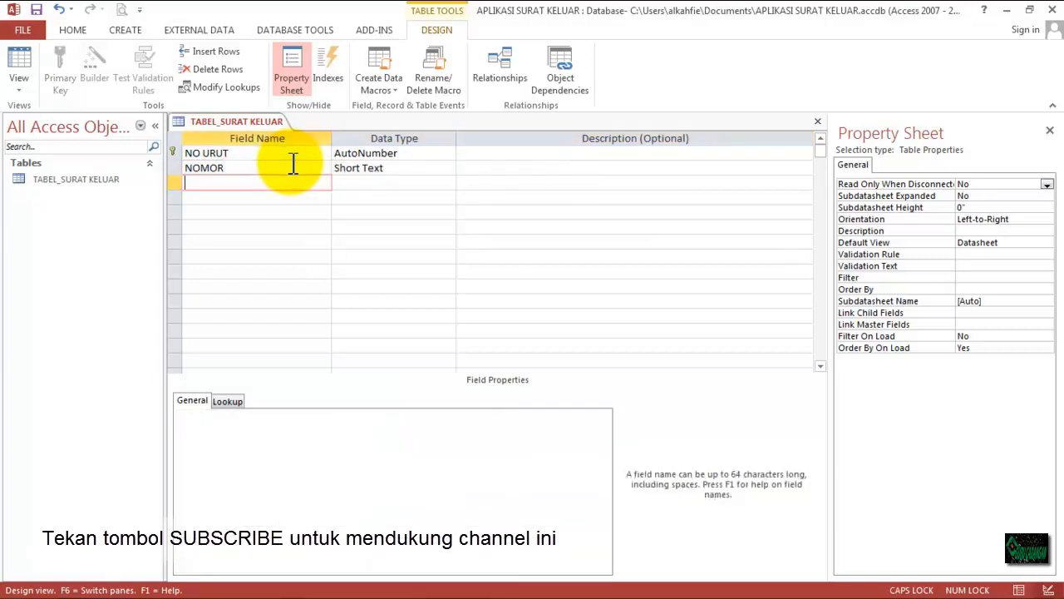
Step: Add the fields TANGGAL and DIKIRIM KEPADA below NOMOR with the default Short Text type
{"action": "type", "text": "TANGGAL"}
{"action": "key", "text": "Return"}
{"action": "key", "text": "Return"}
{"action": "key", "text": "Return"}
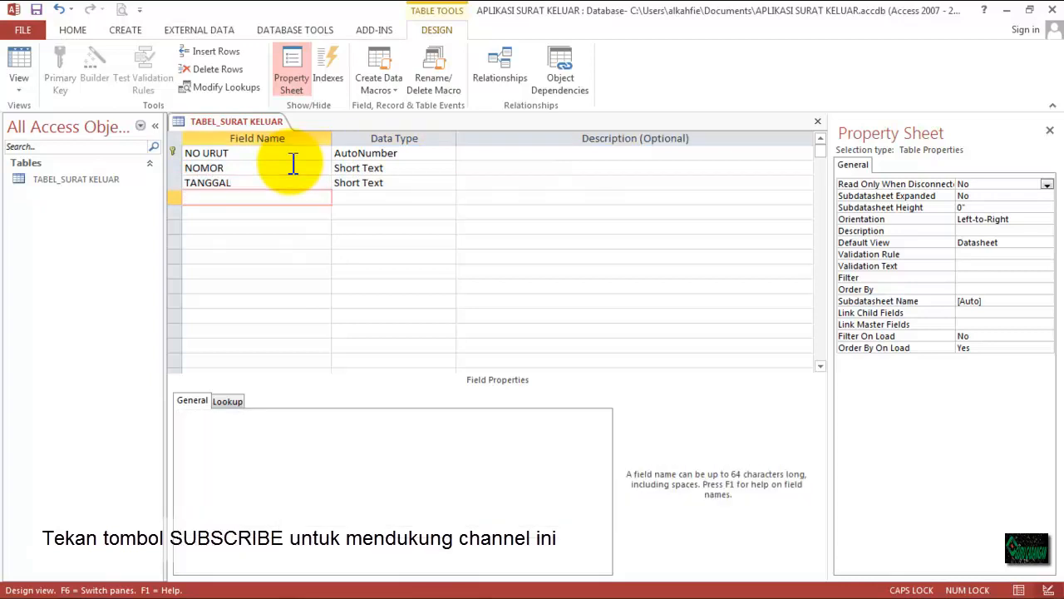
{"action": "type", "text": "DIKIRIM KEPADA"}
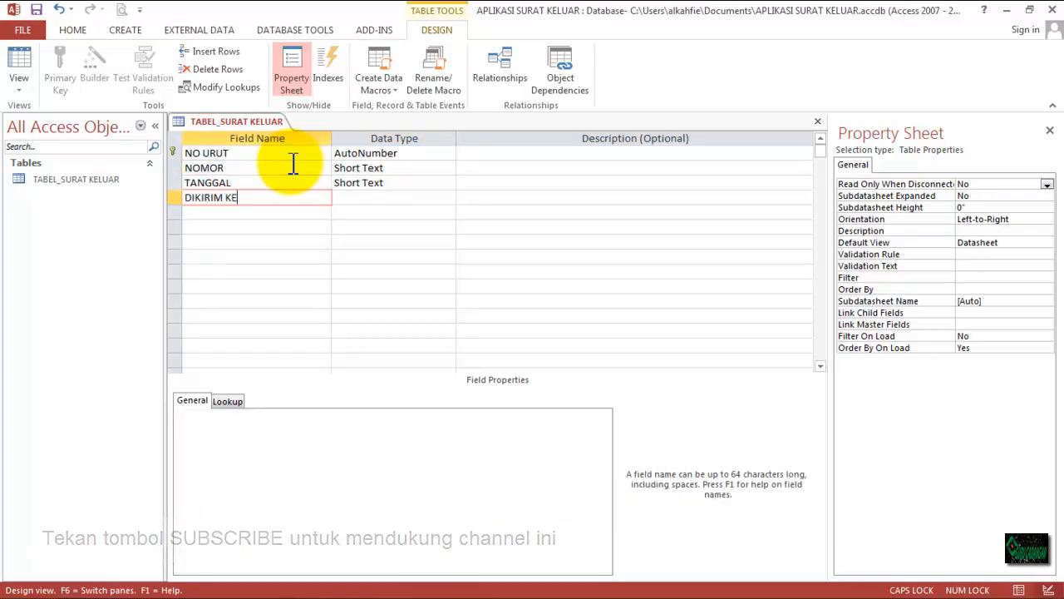
{"action": "key", "text": "Return"}
{"action": "key", "text": "Return"}
{"action": "key", "text": "Return"}
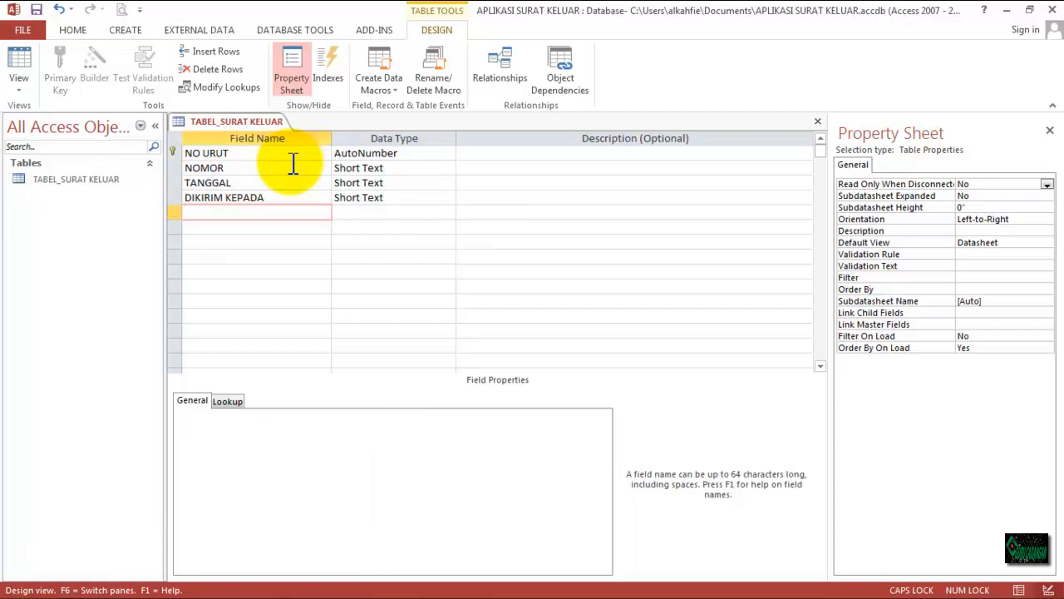
Step: Add the Short Text fields ISI SURAT and KETERANGAN at the end of the field list
{"action": "type", "text": "ISI SURAT"}
{"action": "key", "text": "Return"}
{"action": "key", "text": "Return"}
{"action": "key", "text": "Return"}
{"action": "type", "text": "KETERAGAN"}
{"action": "key", "text": "BackSpace"}
{"action": "key", "text": "BackSpace"}
{"action": "key", "text": "BackSpace"}
{"action": "type", "text": "NGA"}
{"action": "left_click", "coordinate": [400, 225]}
{"action": "left_click", "coordinate": [494, 166]}
Step: Change the data type of the TANGGAL field to Date/Time
{"action": "left_click", "coordinate": [430, 153]}
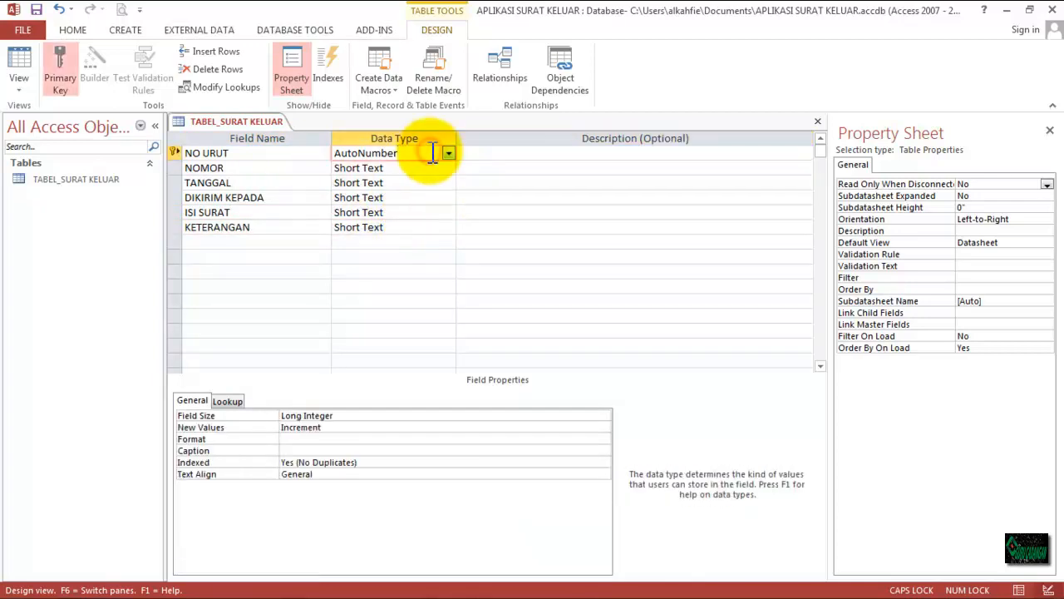
{"action": "left_click", "coordinate": [432, 173]}
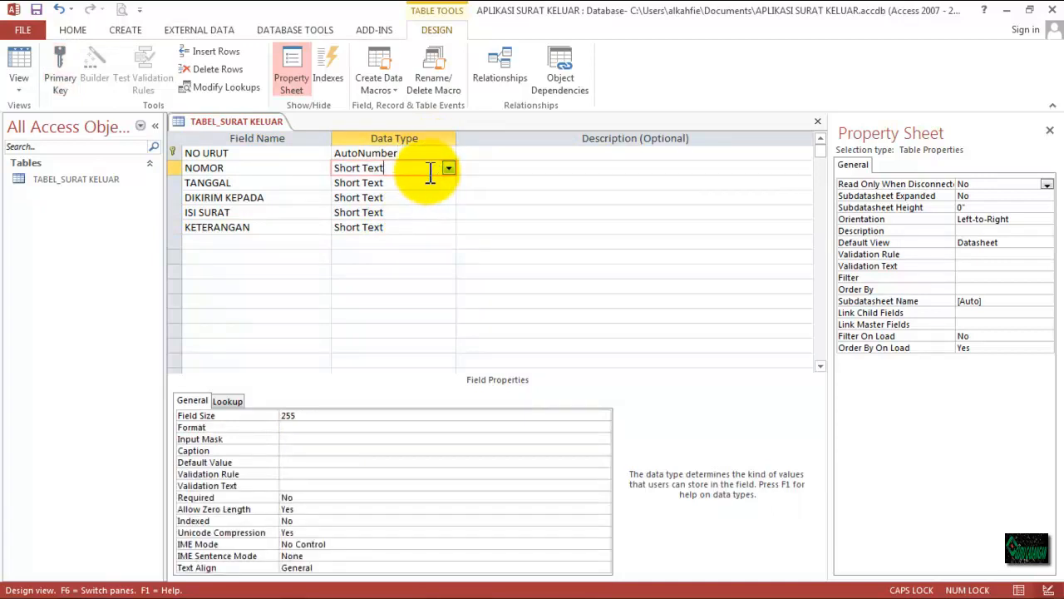
{"action": "left_click", "coordinate": [424, 182]}
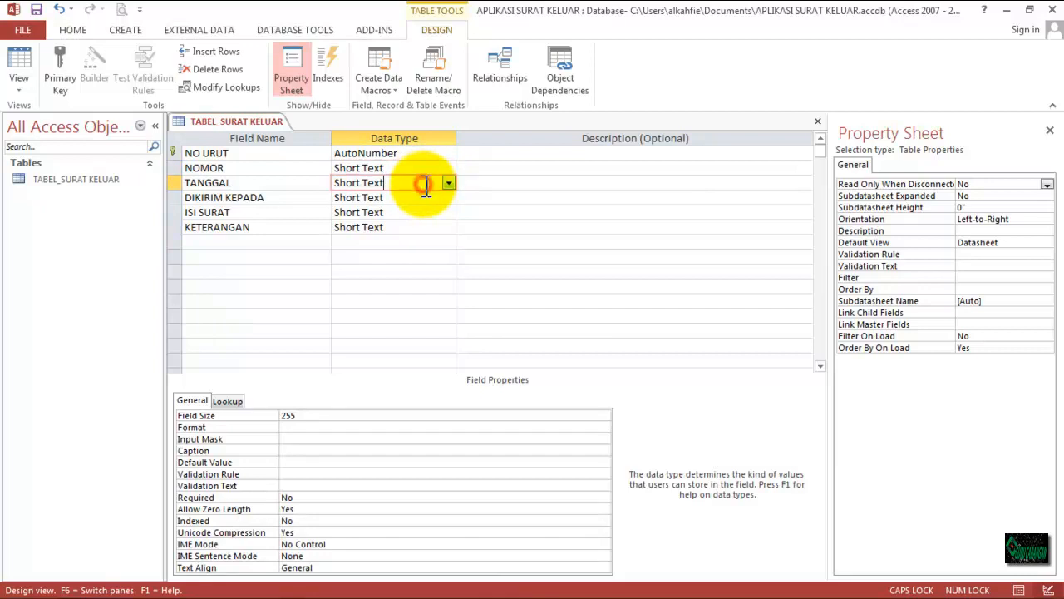
{"action": "left_click", "coordinate": [449, 182]}
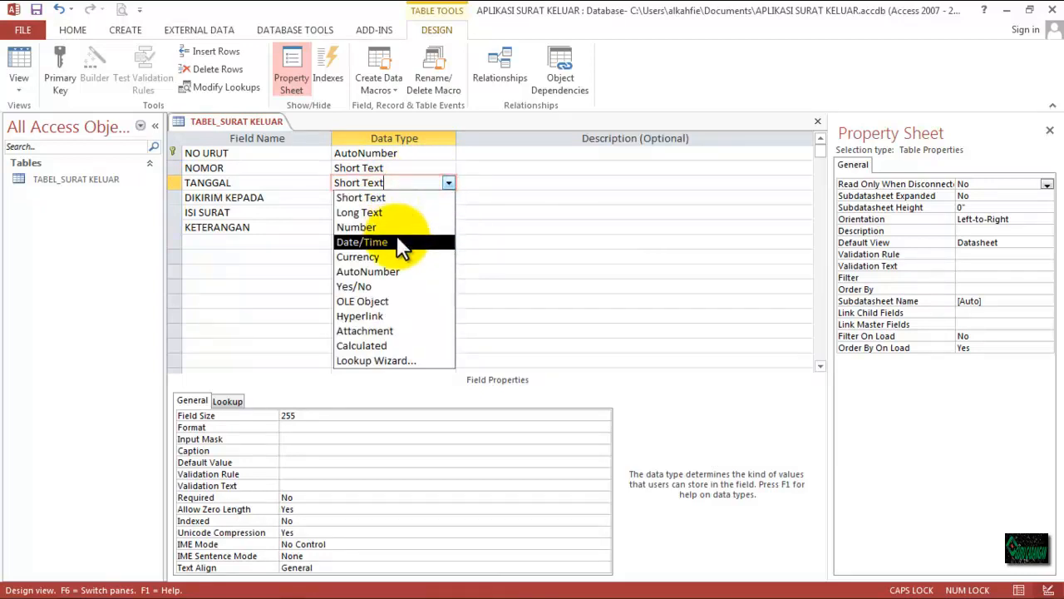
{"action": "left_click", "coordinate": [398, 238]}
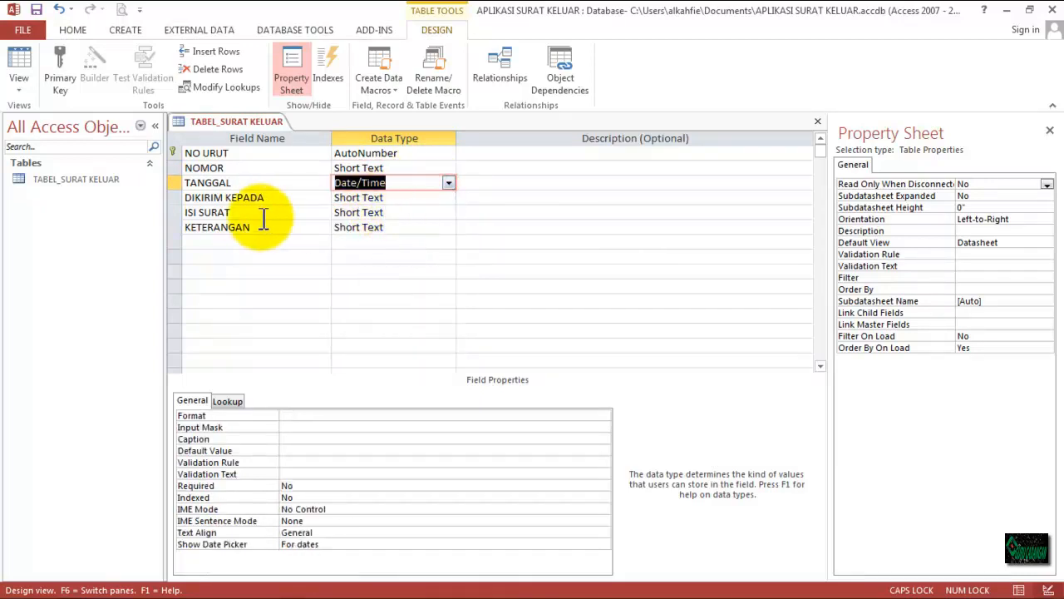
{"action": "left_click", "coordinate": [402, 227]}
{"action": "left_click", "coordinate": [466, 198]}
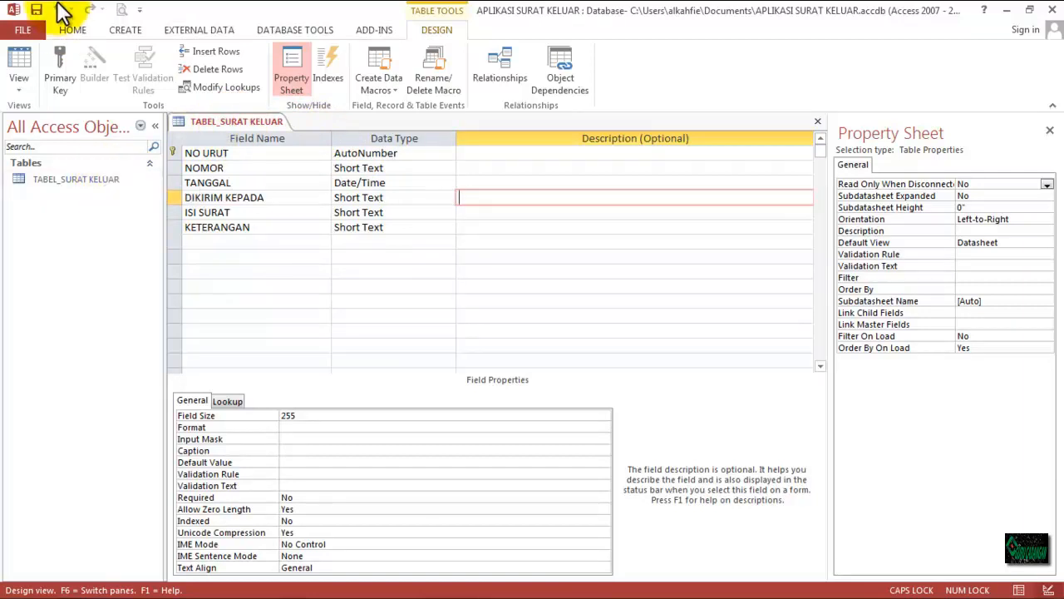
Step: Save and close the TABEL_SURAT KELUAR table design
{"action": "left_click", "coordinate": [123, 29]}
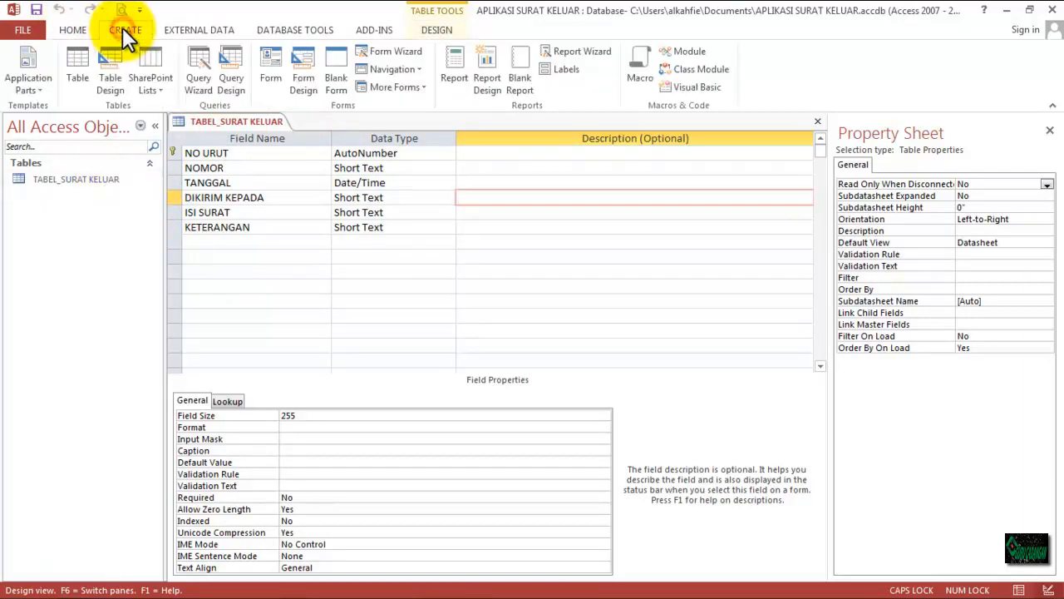
{"action": "right_click", "coordinate": [204, 116]}
{"action": "left_click", "coordinate": [234, 143]}
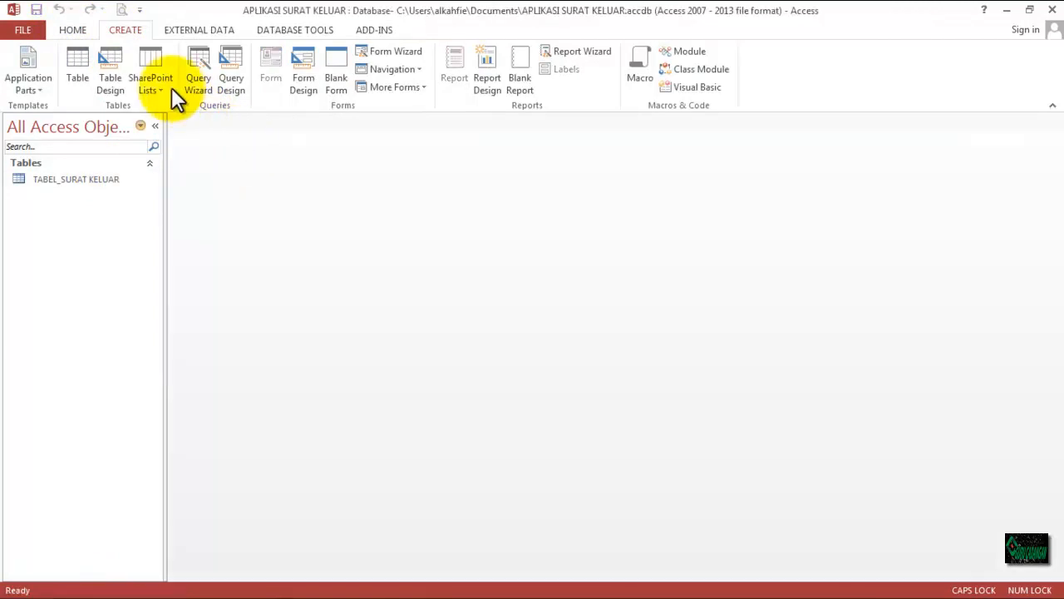
Step: Create a query with the Simple Query Wizard from all fields of TABEL_SURAT KELUAR, keeping the title TABEL_SURAT KELUAR Query
{"action": "left_click", "coordinate": [202, 58]}
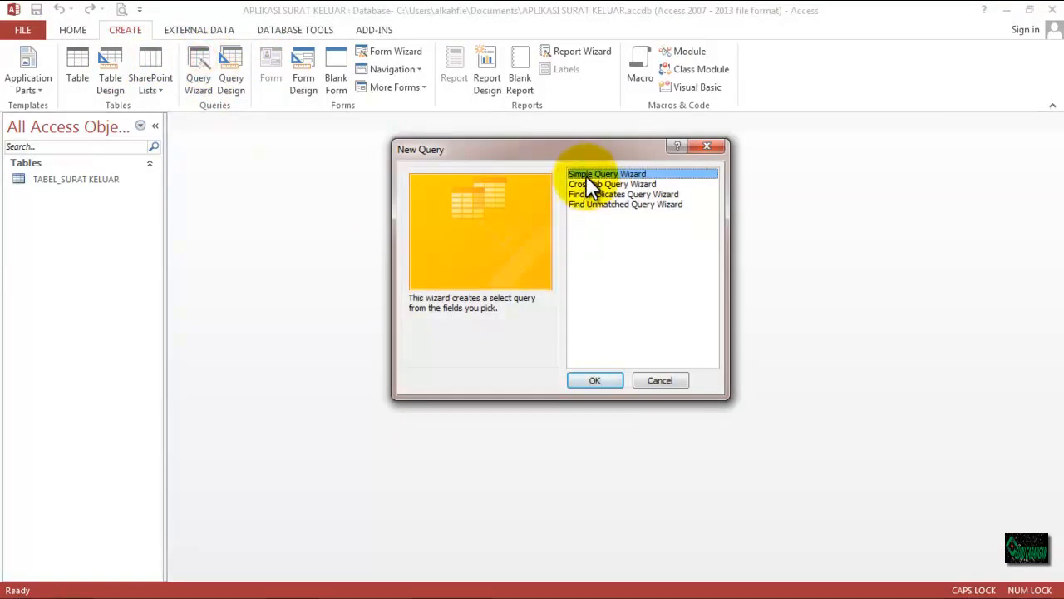
{"action": "left_click", "coordinate": [605, 380]}
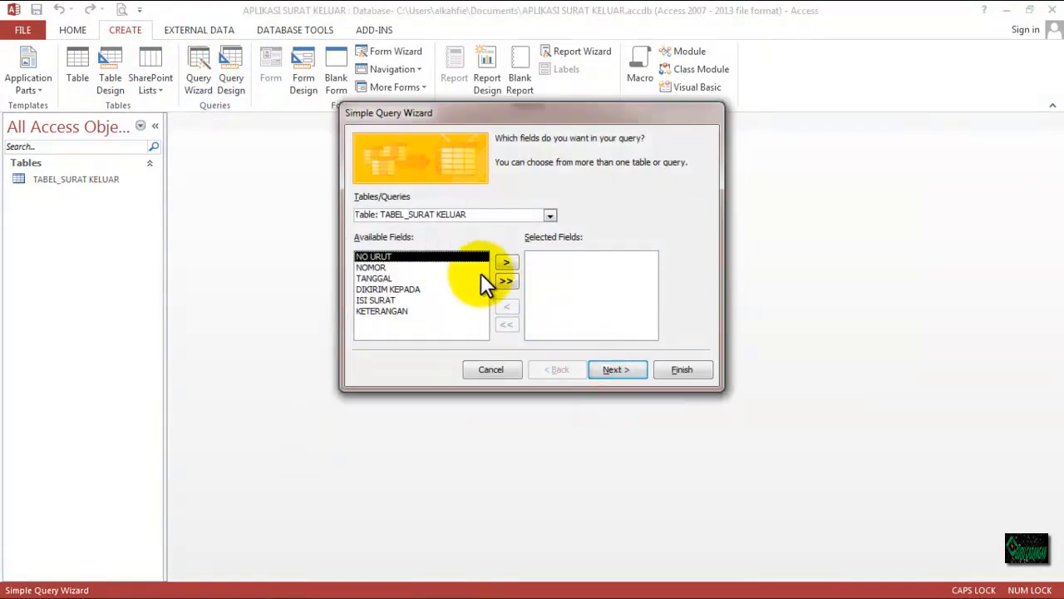
{"action": "left_click", "coordinate": [505, 281]}
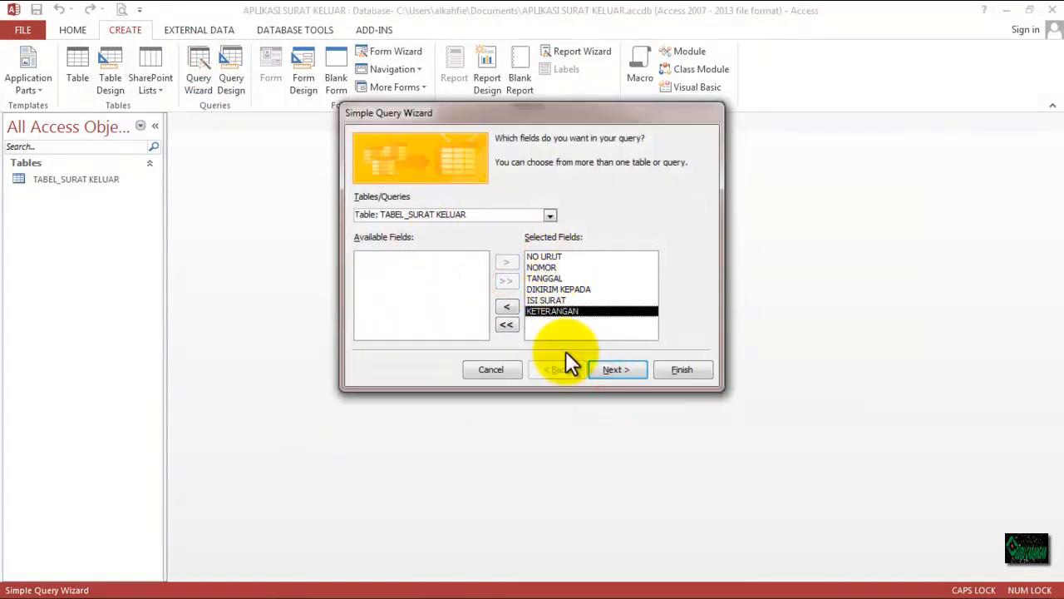
{"action": "left_click", "coordinate": [613, 369]}
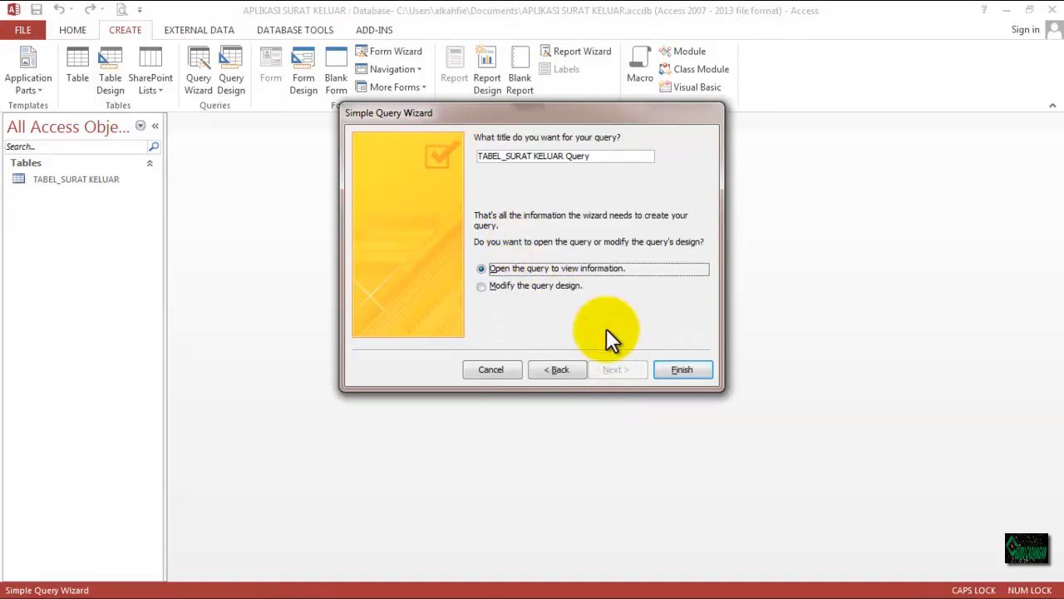
{"action": "left_click", "coordinate": [660, 370]}
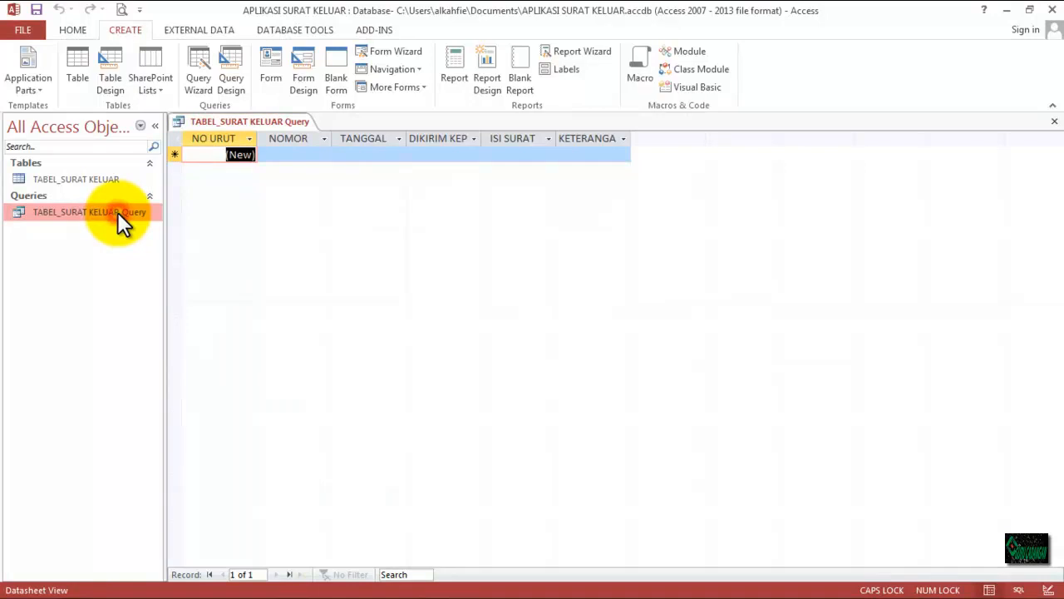
{"action": "left_click", "coordinate": [40, 88]}
{"action": "left_click", "coordinate": [41, 88]}
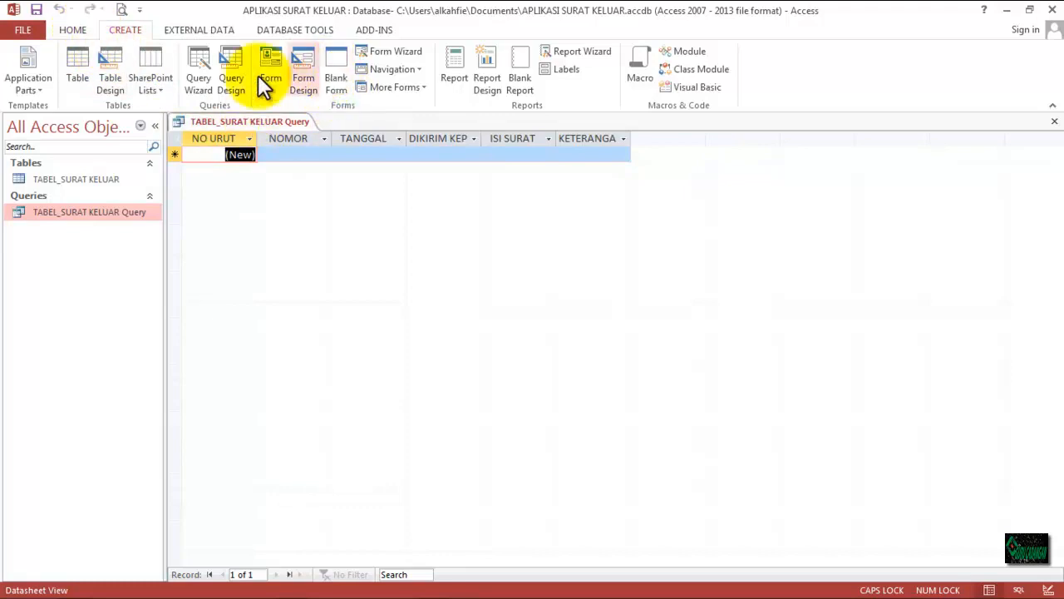
{"action": "left_click", "coordinate": [82, 31]}
{"action": "left_click", "coordinate": [117, 34]}
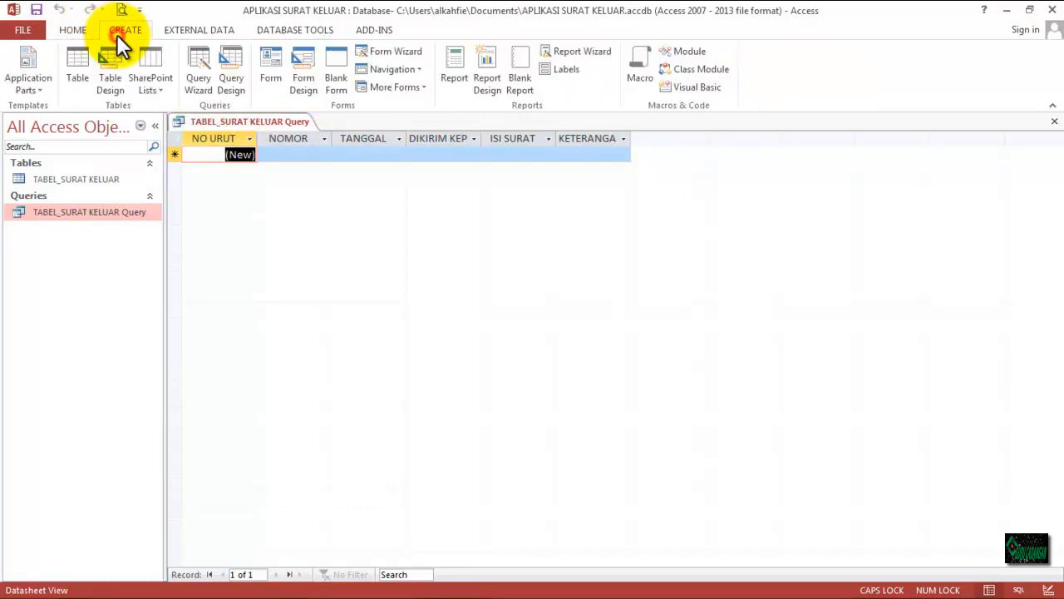
Step: Set up a new form in the Form Wizard with all fields of the table TABEL_SURAT KELUAR and a Columnar layout
{"action": "left_click", "coordinate": [396, 53]}
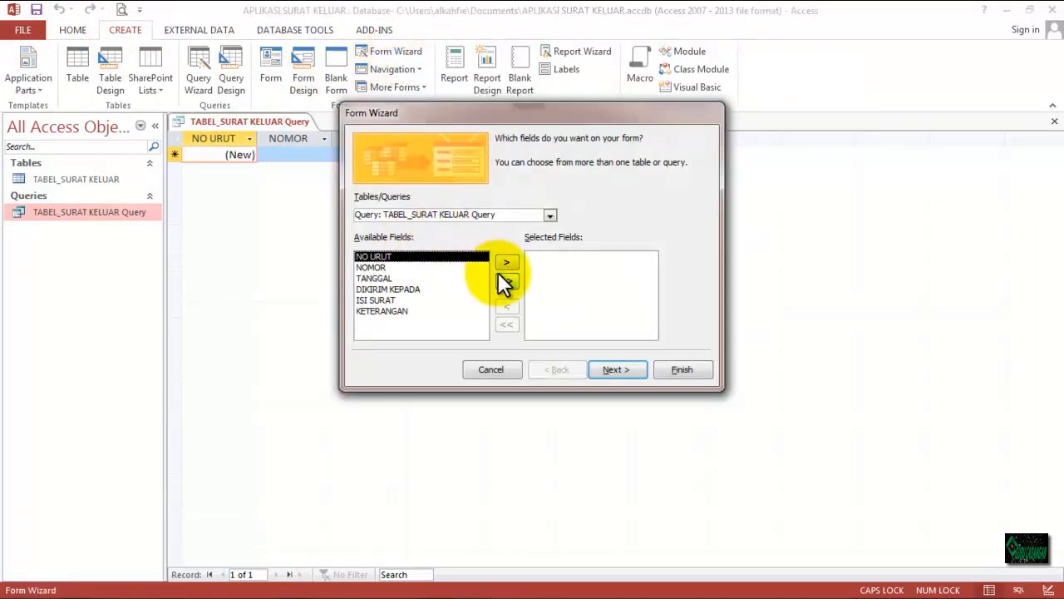
{"action": "left_click", "coordinate": [548, 215]}
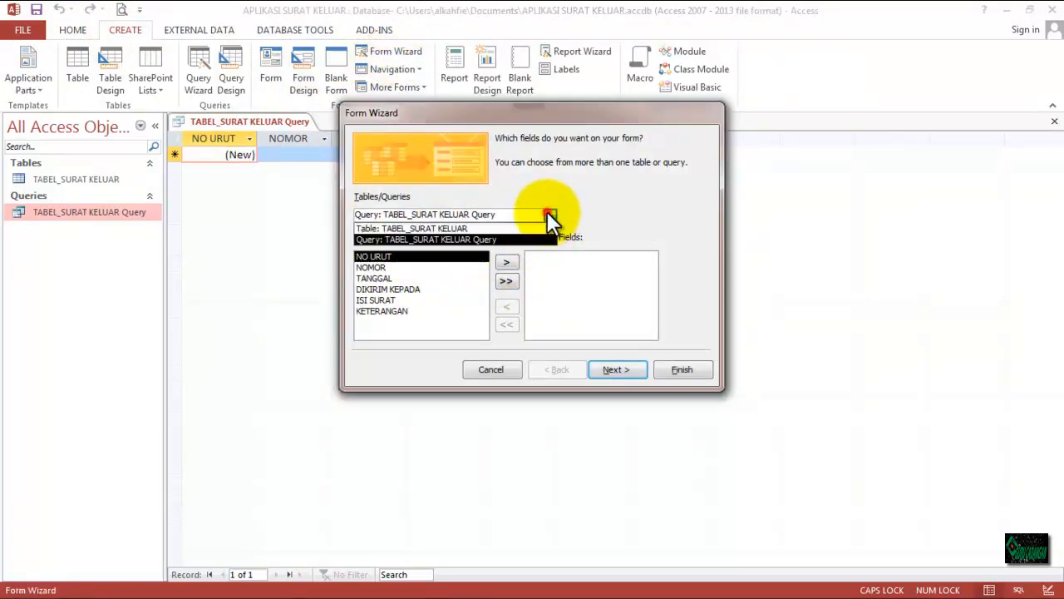
{"action": "left_click", "coordinate": [462, 229]}
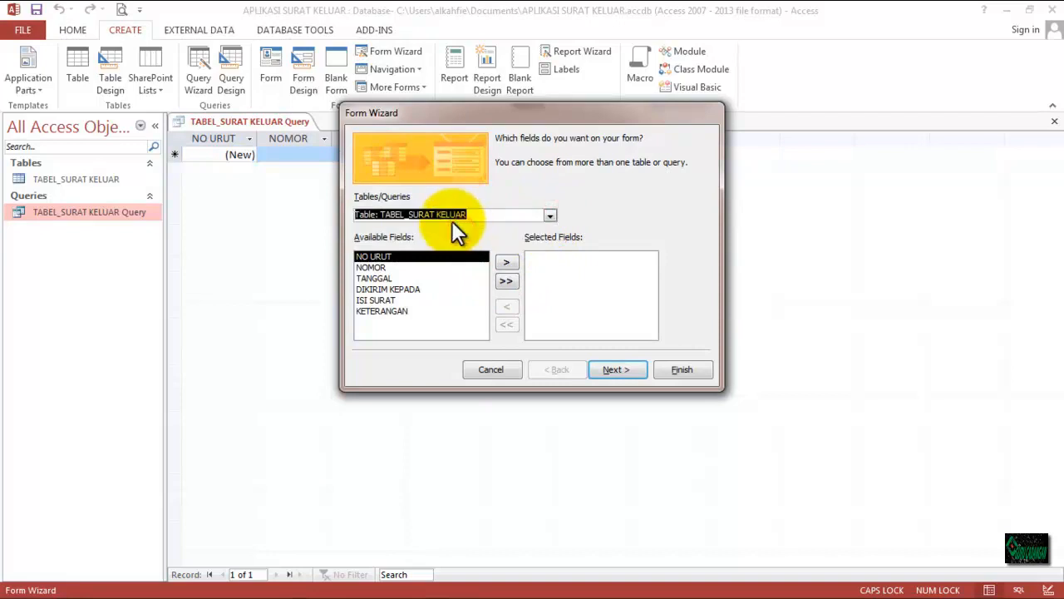
{"action": "left_click", "coordinate": [507, 282]}
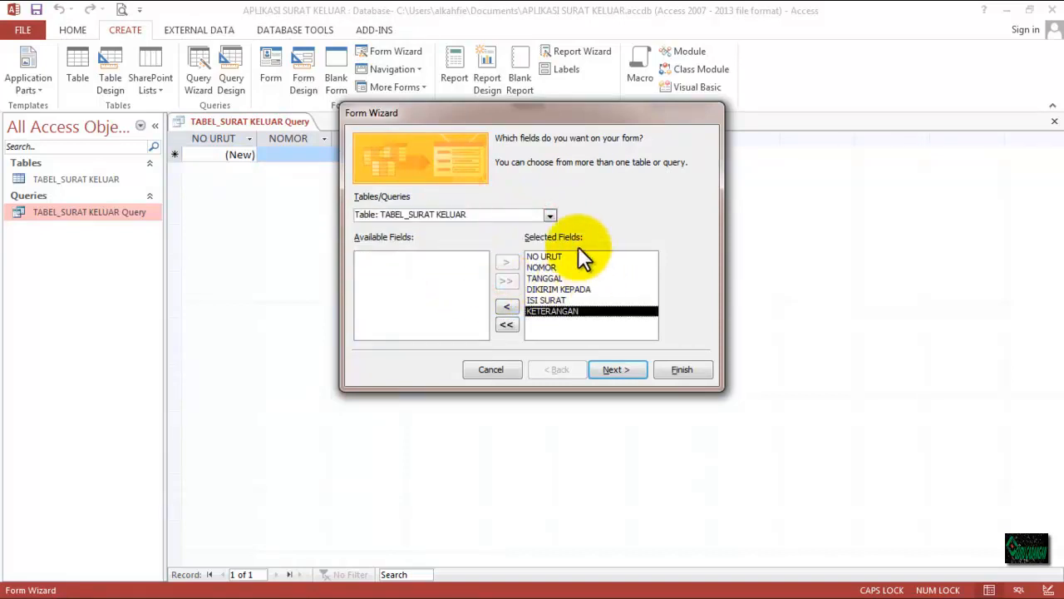
{"action": "left_click", "coordinate": [610, 368]}
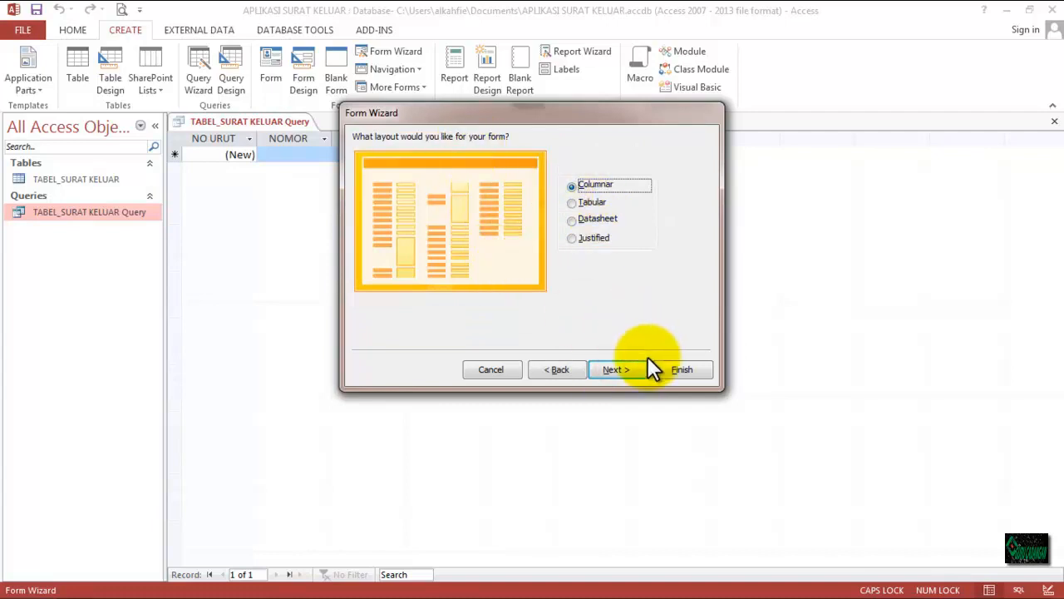
{"action": "left_click", "coordinate": [621, 375]}
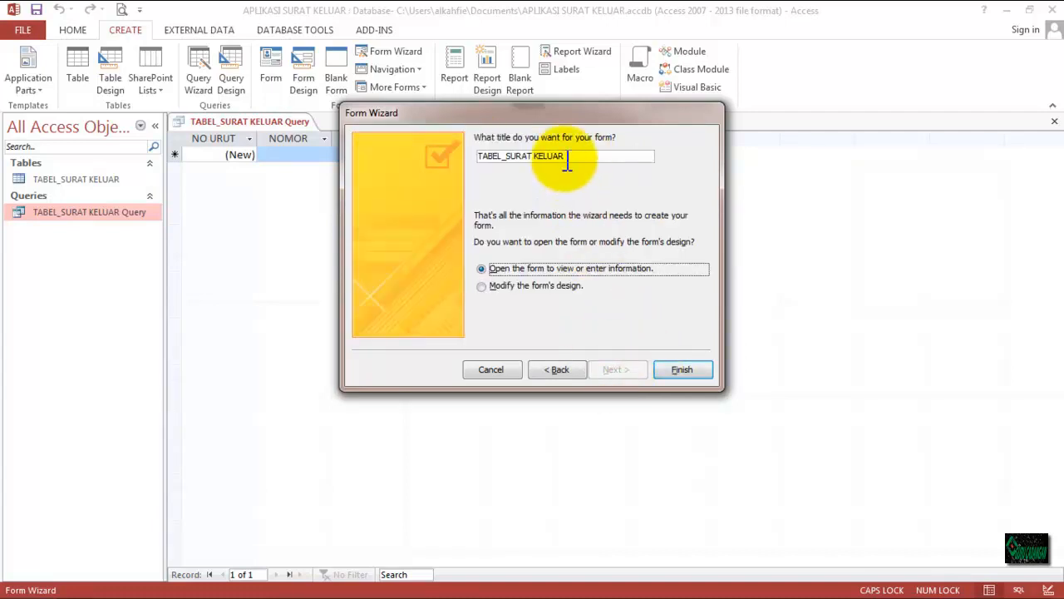
Step: Title the form AGENDA SURAT KELUAR and finish the wizard with the form opened for entering information
{"action": "left_click", "coordinate": [524, 158]}
{"action": "left_click", "coordinate": [506, 157]}
{"action": "key", "text": "BackSpace"}
{"action": "key", "text": "BackSpace"}
{"action": "key", "text": "BackSpace"}
{"action": "key", "text": "BackSpace"}
{"action": "key", "text": "BackSpace"}
{"action": "key", "text": "BackSpace"}
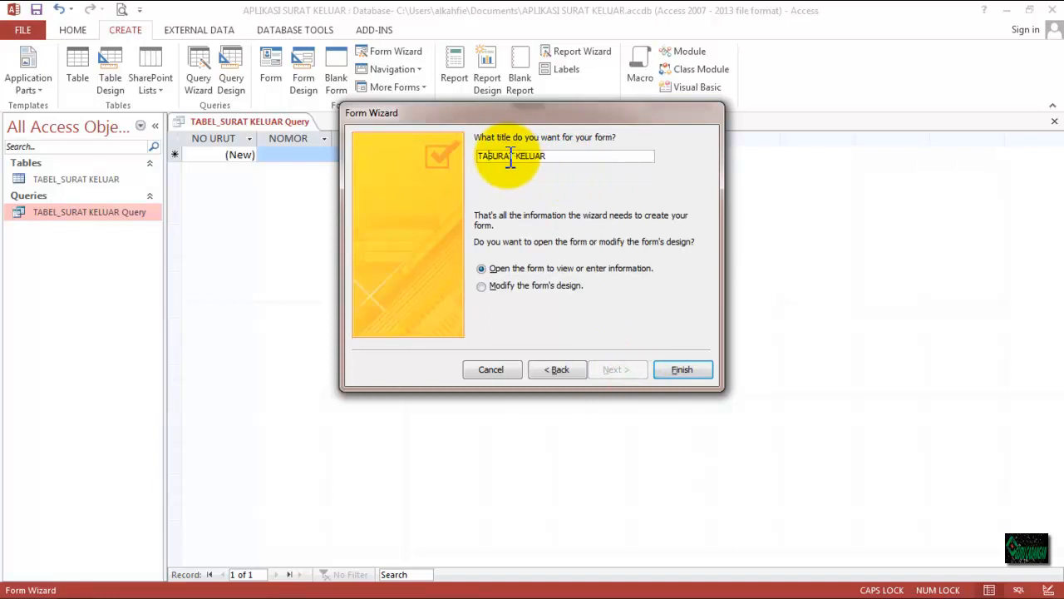
{"action": "type", "text": "AGENDA S"}
{"action": "left_click", "coordinate": [677, 369]}
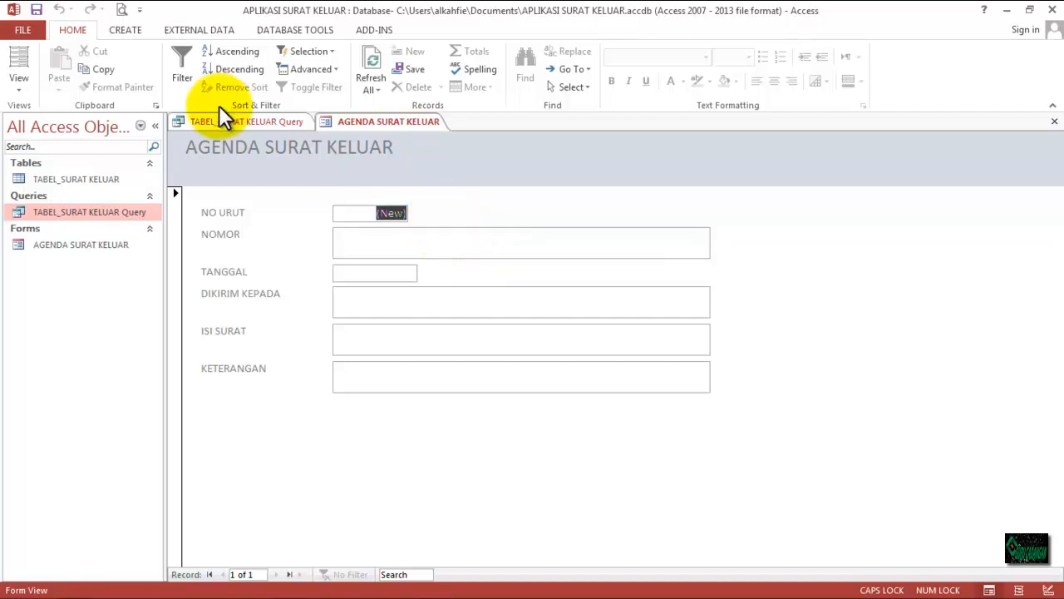
Step: In the form's Design View, delete the AGENDA SURAT KELUAR title label and collapse the Form Header section
{"action": "left_click", "coordinate": [29, 90]}
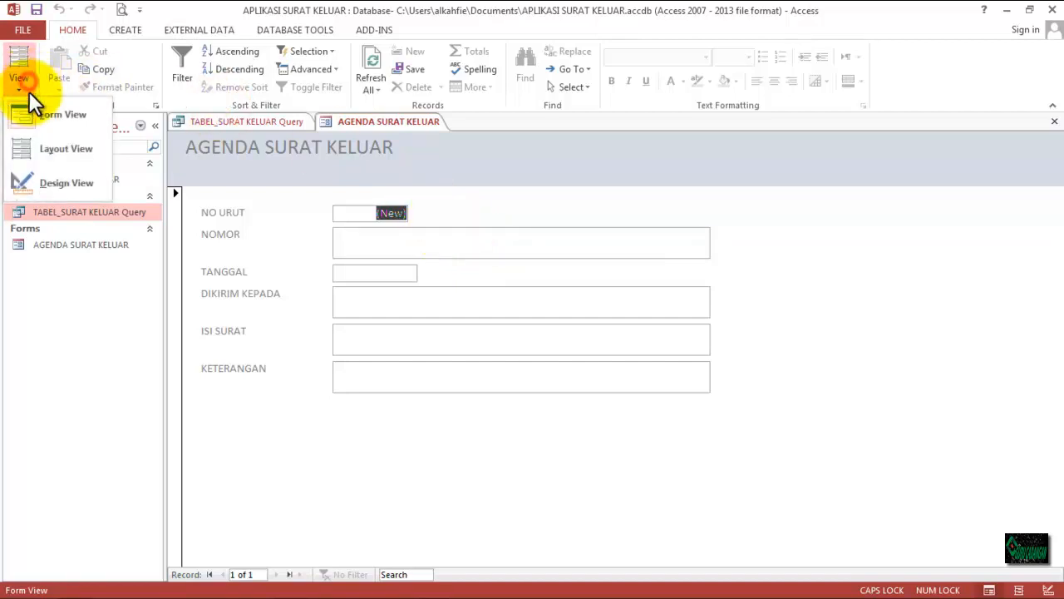
{"action": "left_click", "coordinate": [44, 182]}
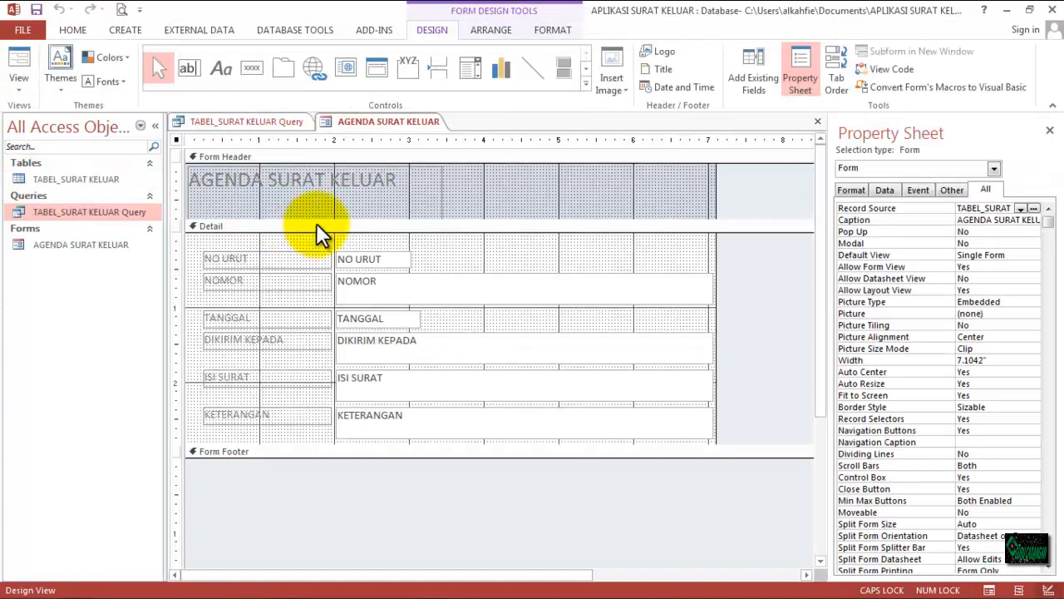
{"action": "left_click", "coordinate": [305, 177]}
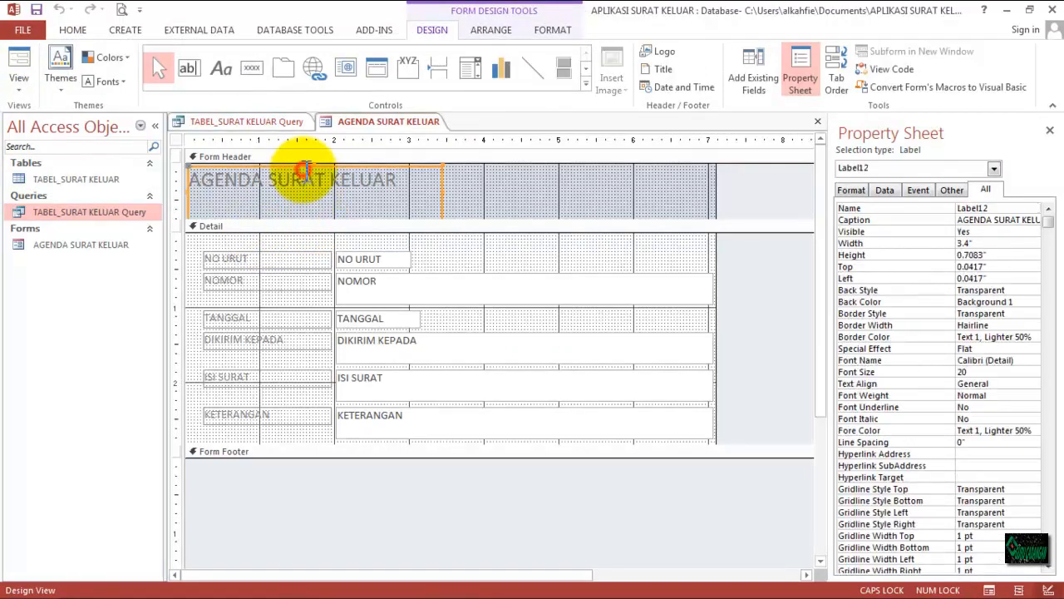
{"action": "key", "text": "Delete"}
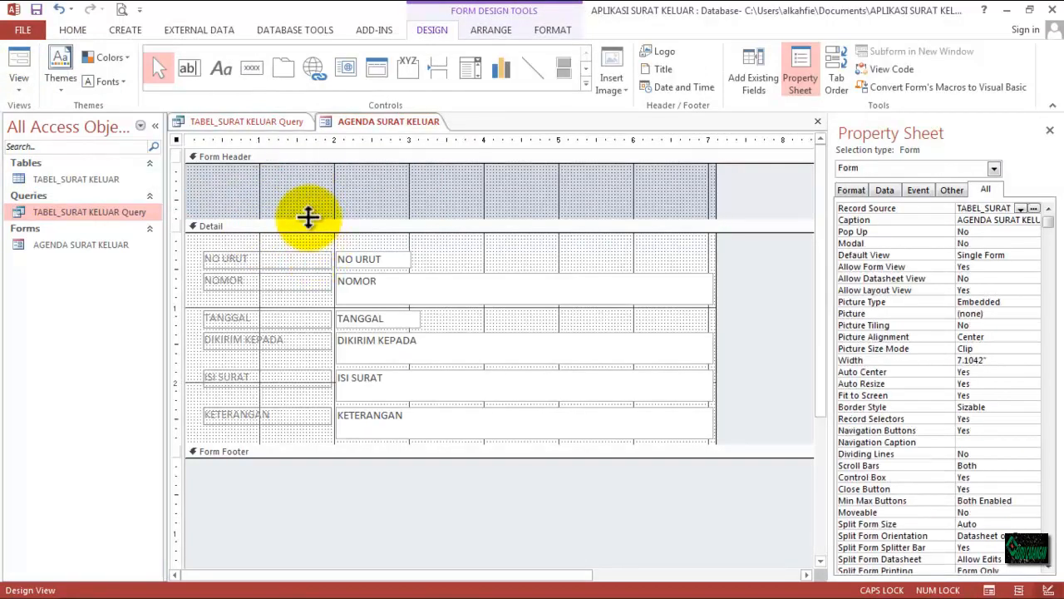
{"action": "left_click_drag", "start_coordinate": [308, 217], "coordinate": [295, 166]}
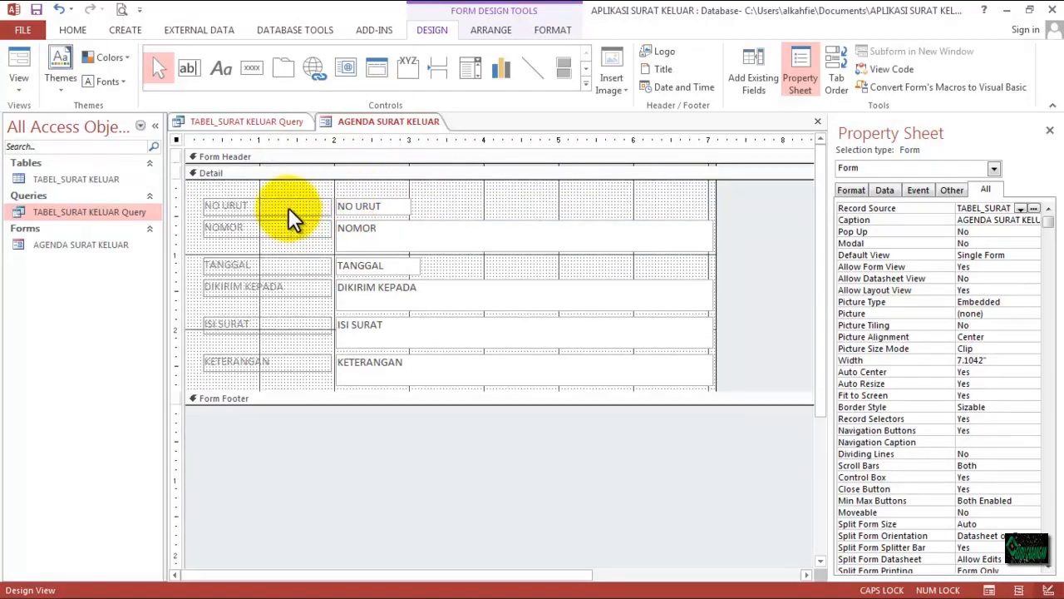
Step: Move all labels and text boxes down about 1 inch in the Detail section and lengthen the section to about 4.7 inches
{"action": "key", "text": "ctrl+a"}
{"action": "key", "text": "Down"}
{"action": "key", "text": "Down"}
{"action": "key", "text": "Down"}
{"action": "key", "text": "Down"}
{"action": "key", "text": "Down"}
{"action": "key", "text": "Down"}
{"action": "key", "text": "Down"}
{"action": "key", "text": "Down"}
{"action": "key", "text": "Down"}
{"action": "key", "text": "Down"}
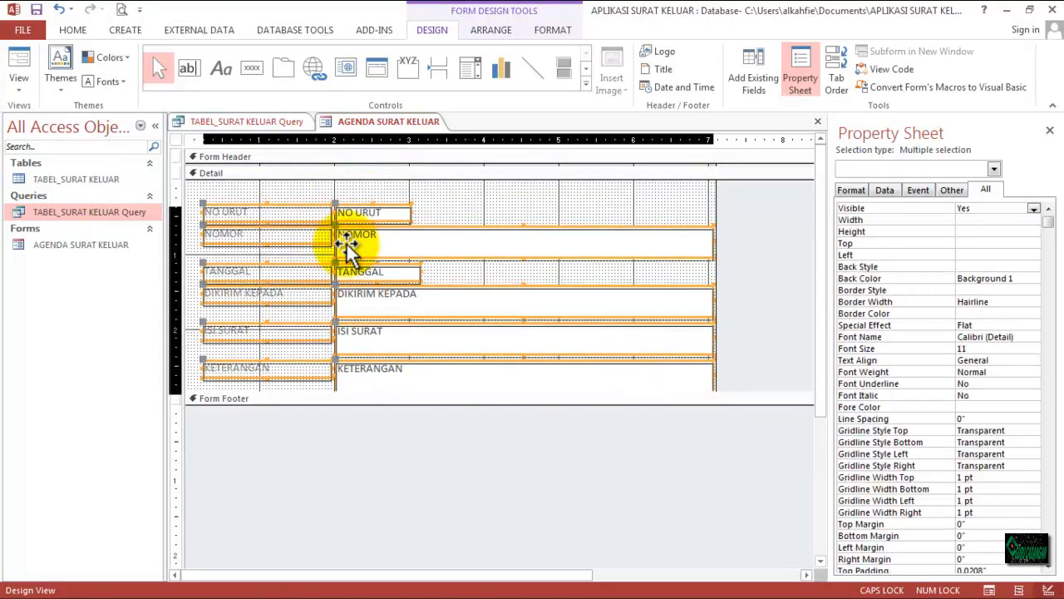
{"action": "key", "text": "Down"}
{"action": "key", "text": "Down"}
{"action": "key", "text": "Down"}
{"action": "key", "text": "Down"}
{"action": "key", "text": "Down"}
{"action": "key", "text": "Down"}
{"action": "key", "text": "Down"}
{"action": "key", "text": "Down"}
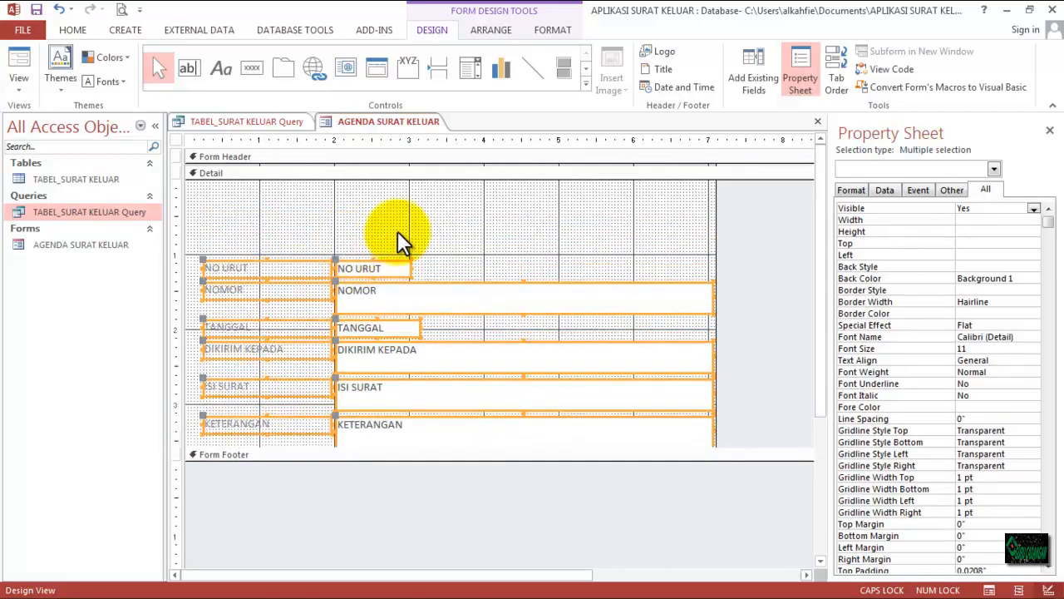
{"action": "key", "text": "Down"}
{"action": "key", "text": "Down"}
{"action": "key", "text": "Down"}
{"action": "left_click_drag", "start_coordinate": [518, 467], "coordinate": [519, 541]}
{"action": "left_click_drag", "start_coordinate": [502, 457], "coordinate": [513, 527]}
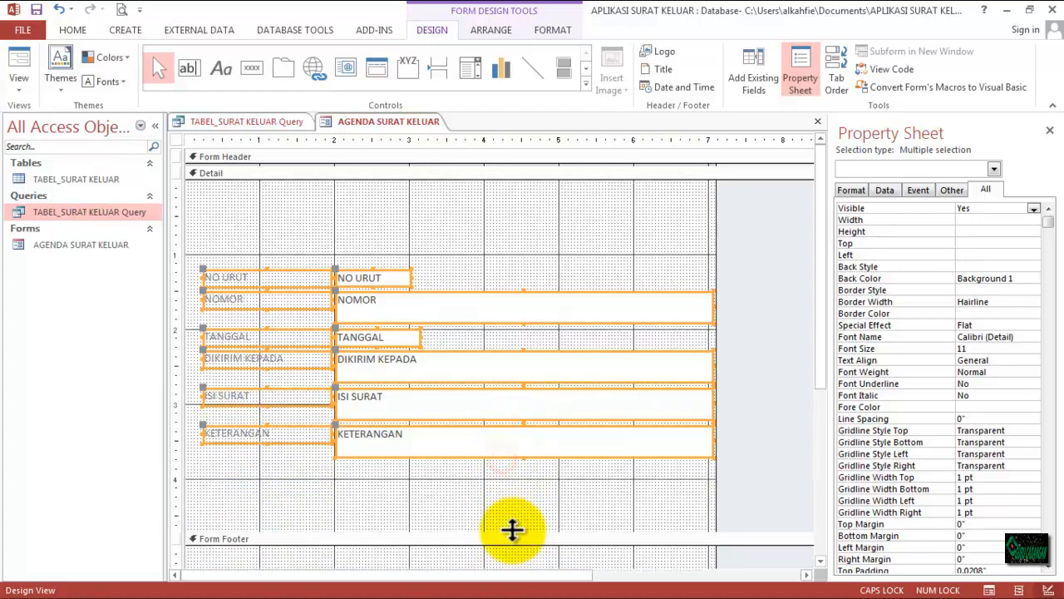
Step: Narrow the NOMOR text box to about 1.9 inches and widen the TANGGAL text box slightly to about 1.4 inches
{"action": "left_click", "coordinate": [399, 246]}
{"action": "left_click", "coordinate": [392, 277]}
{"action": "left_click", "coordinate": [408, 295]}
{"action": "left_click_drag", "start_coordinate": [711, 304], "coordinate": [479, 298]}
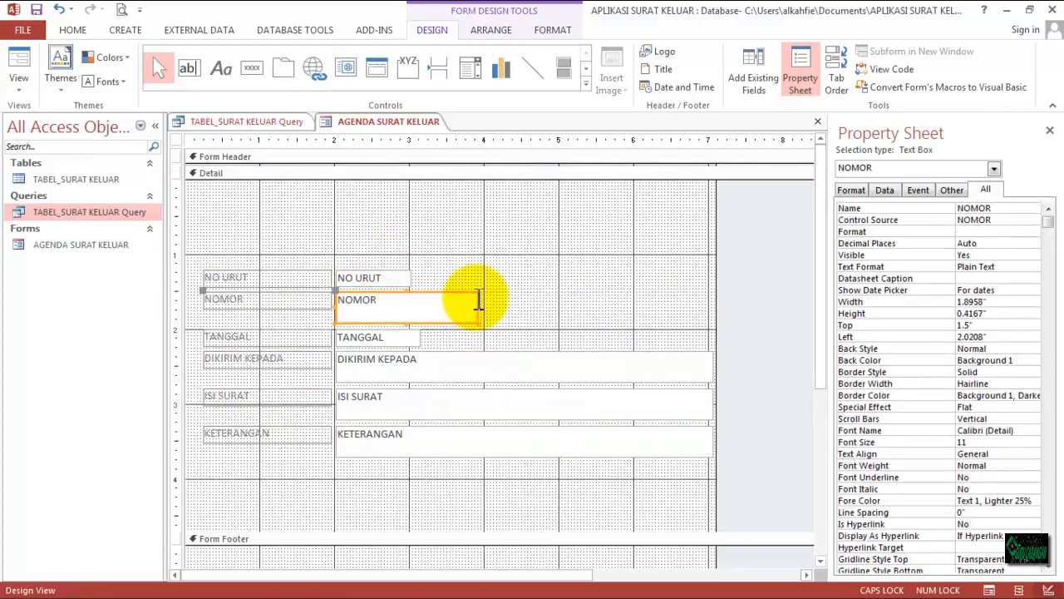
{"action": "left_click", "coordinate": [415, 335]}
Step: Resize the DIKIRIM KEPADA text box to about 2.9 inches wide and reduce its height to a single line
{"action": "left_click", "coordinate": [463, 359]}
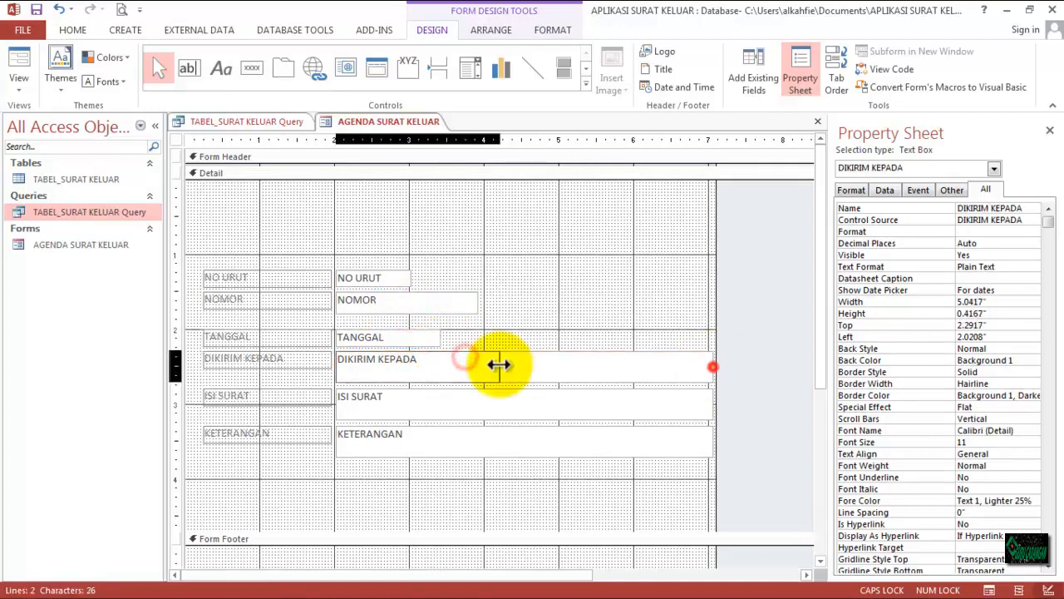
{"action": "left_click_drag", "start_coordinate": [499, 365], "coordinate": [500, 365]}
{"action": "left_click_drag", "start_coordinate": [418, 383], "coordinate": [417, 369]}
{"action": "left_click_drag", "start_coordinate": [500, 359], "coordinate": [549, 360]}
Step: Narrow the ISI SURAT and KETERANGAN text boxes together to about 3.2 inches
{"action": "left_click", "coordinate": [534, 406]}
{"action": "left_click", "coordinate": [675, 437], "text": "shift"}
{"action": "left_click_drag", "start_coordinate": [712, 438], "coordinate": [578, 441]}
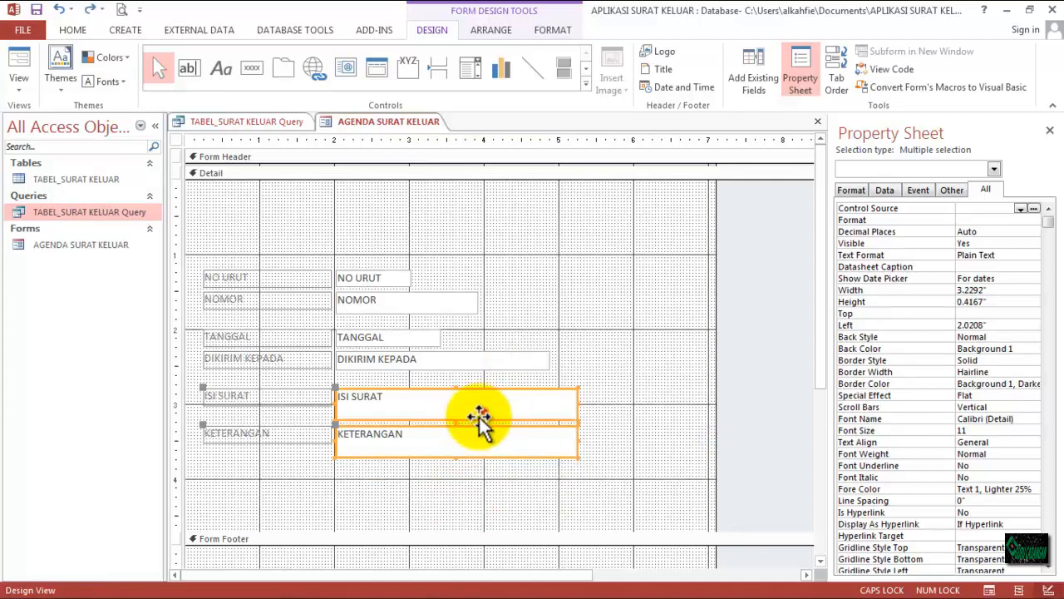
{"action": "left_click", "coordinate": [485, 412]}
{"action": "left_click", "coordinate": [613, 392]}
Step: Move the KETERANGAN label and text box down and increase the ISI SURAT text box height to about 1 inch
{"action": "left_click", "coordinate": [257, 435]}
{"action": "left_click", "coordinate": [386, 440], "text": "shift"}
{"action": "left_click_drag", "start_coordinate": [386, 440], "coordinate": [386, 487]}
{"action": "left_click", "coordinate": [413, 408]}
{"action": "left_click", "coordinate": [455, 424]}
{"action": "left_click", "coordinate": [443, 411]}
{"action": "left_click_drag", "start_coordinate": [456, 420], "coordinate": [463, 463]}
Step: Increase the KETERANGAN text box height to about 0.65 inch and lengthen the Detail section to about 5.5 inches
{"action": "left_click_drag", "start_coordinate": [822, 258], "coordinate": [823, 350]}
{"action": "left_click", "coordinate": [463, 381]}
{"action": "left_click_drag", "start_coordinate": [459, 399], "coordinate": [458, 415]}
{"action": "left_click_drag", "start_coordinate": [615, 430], "coordinate": [617, 489]}
{"action": "left_click_drag", "start_coordinate": [821, 295], "coordinate": [815, 208]}
{"action": "left_click", "coordinate": [484, 531]}
{"action": "left_click", "coordinate": [488, 434]}
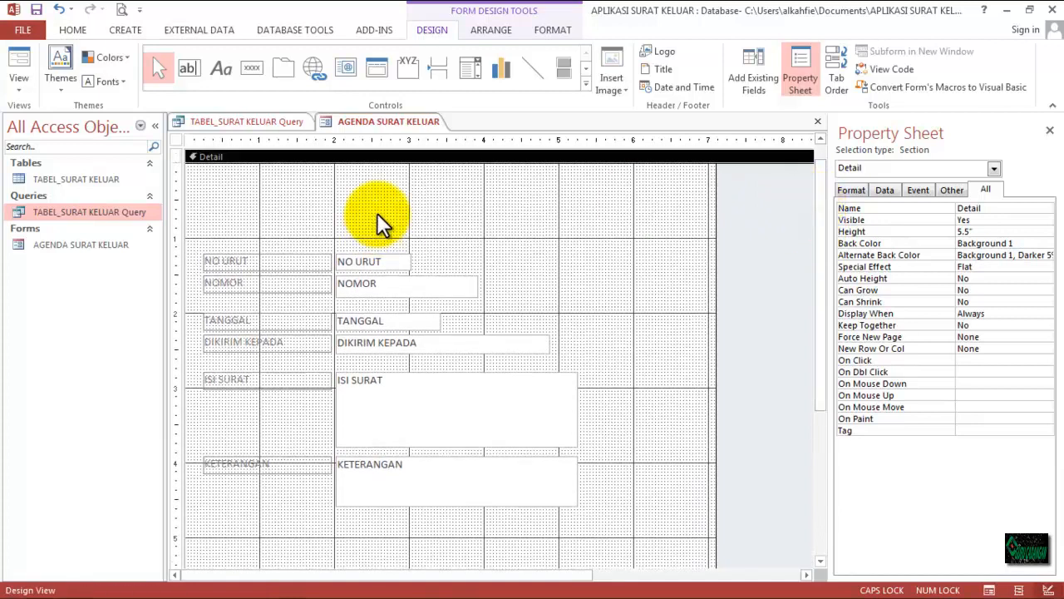
Step: Add a label reading APLIKASI AGENDA SURAT KELUAR in the empty space above the fields
{"action": "left_click", "coordinate": [221, 68]}
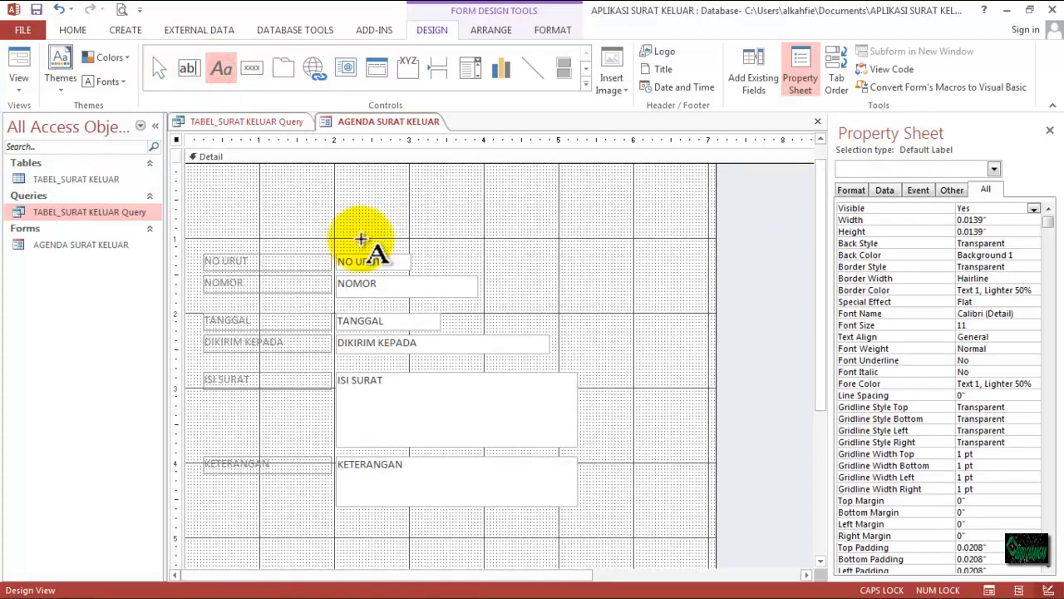
{"action": "left_click", "coordinate": [351, 186]}
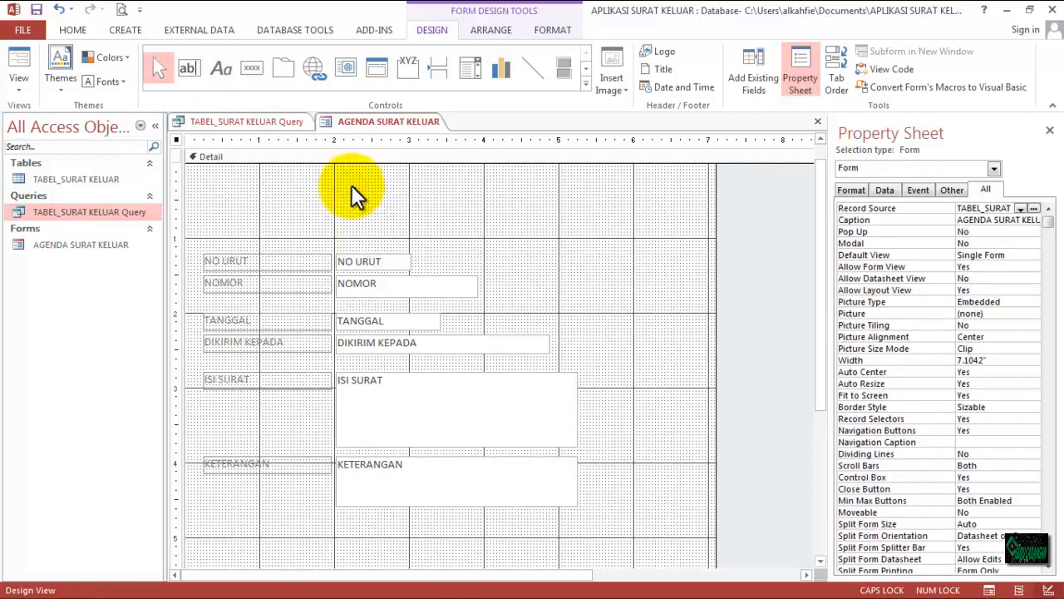
{"action": "type", "text": "APLIKASI AGENDA SURA"}
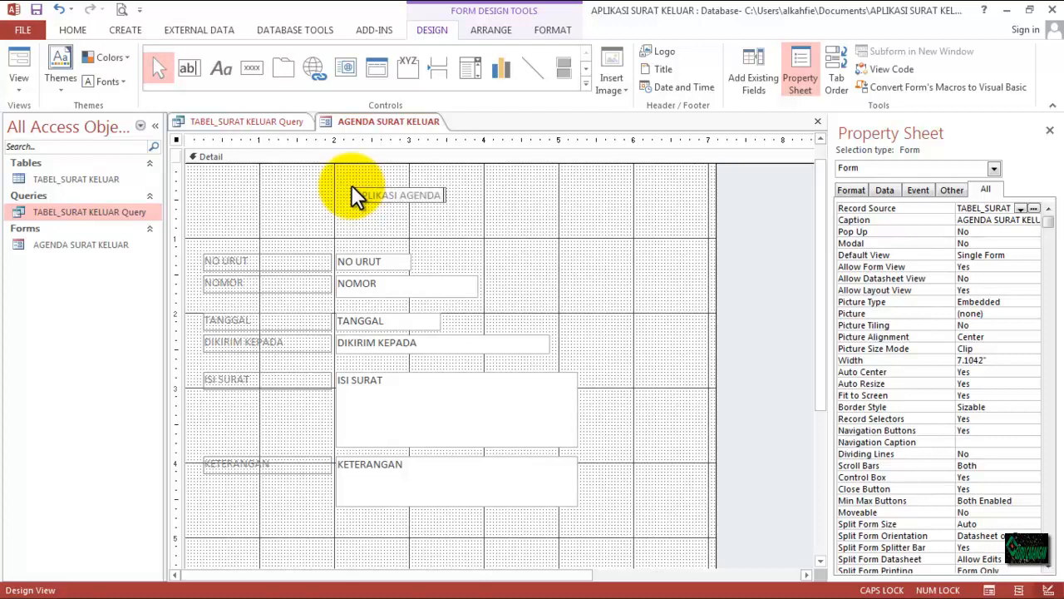
{"action": "type", "text": "ELUAR"}
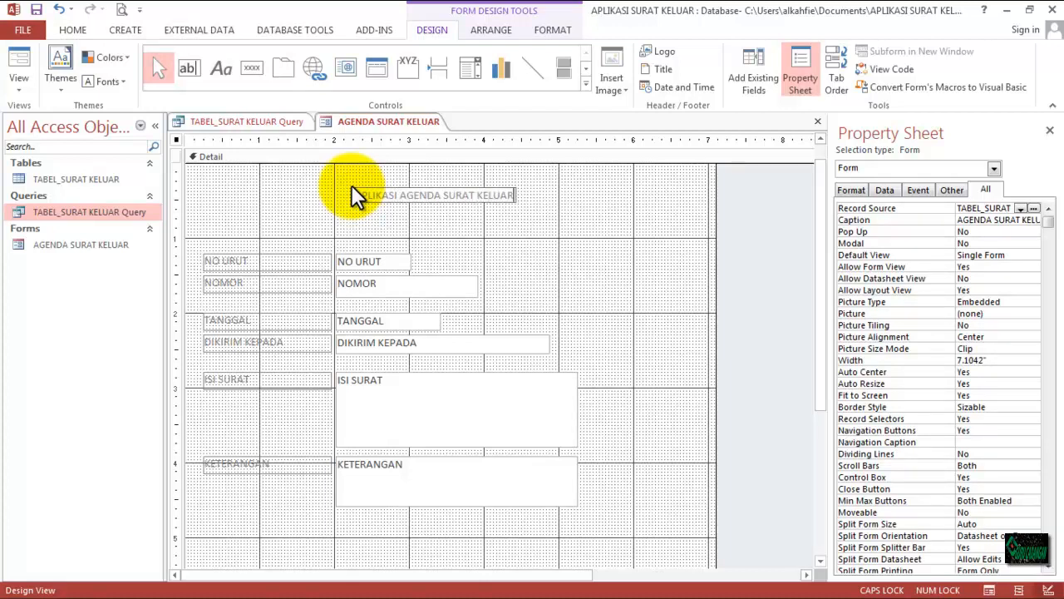
Step: Add a label reading SMPN 100 BOJONGMANIK just below the APLIKASI AGENDA SURAT KELUAR label
{"action": "left_click", "coordinate": [252, 71]}
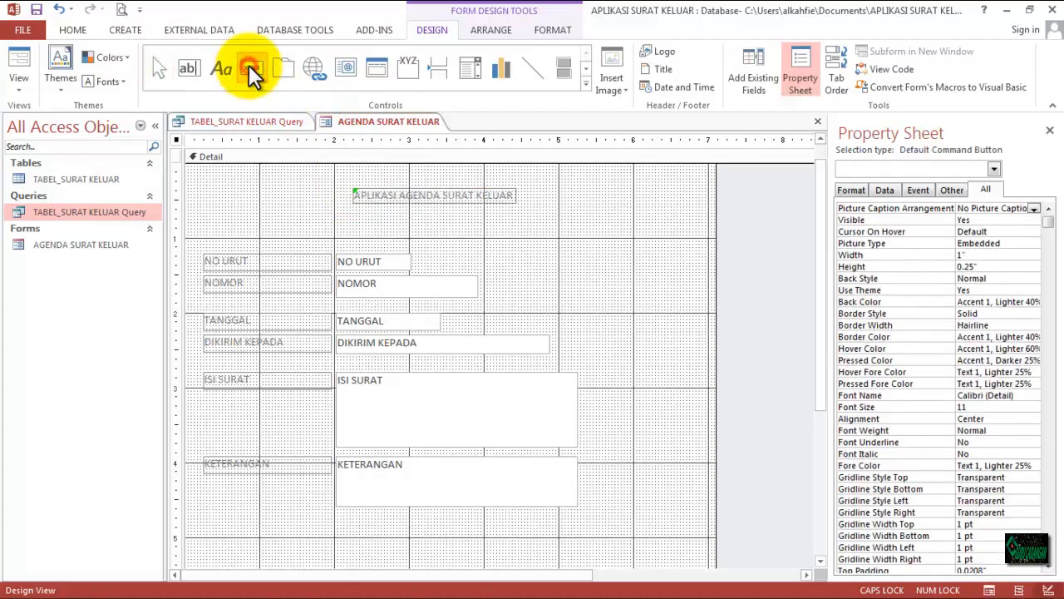
{"action": "left_click", "coordinate": [220, 69]}
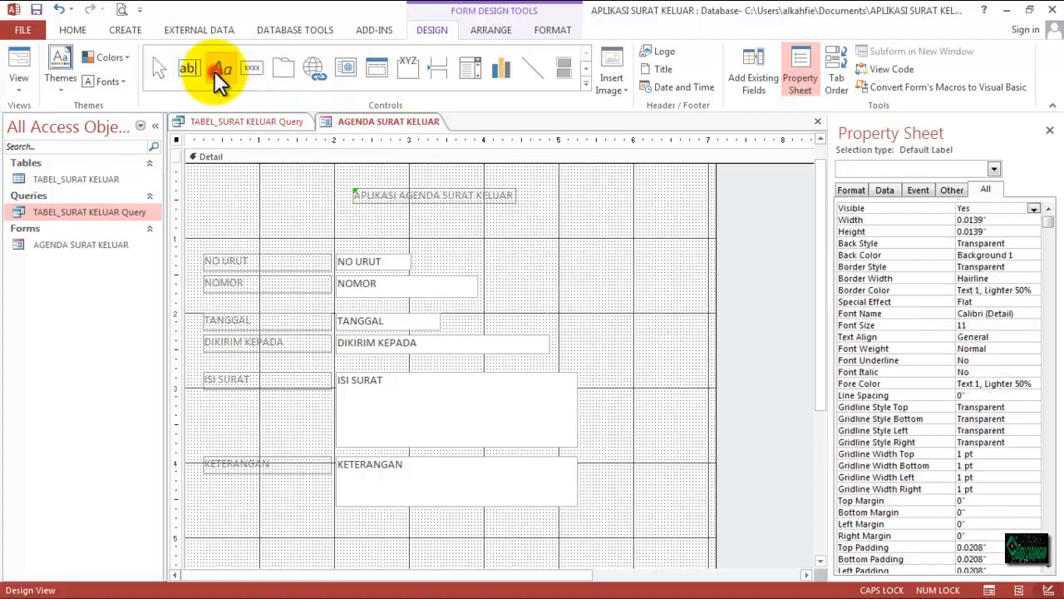
{"action": "left_click", "coordinate": [359, 209]}
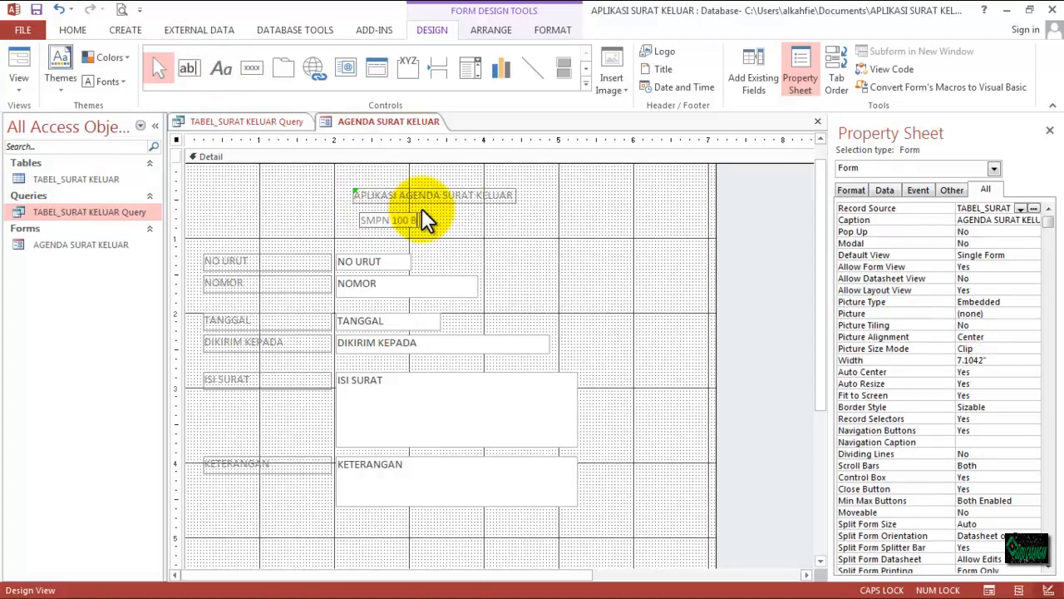
{"action": "type", "text": "SMPN 100 BOJONGMANIK"}
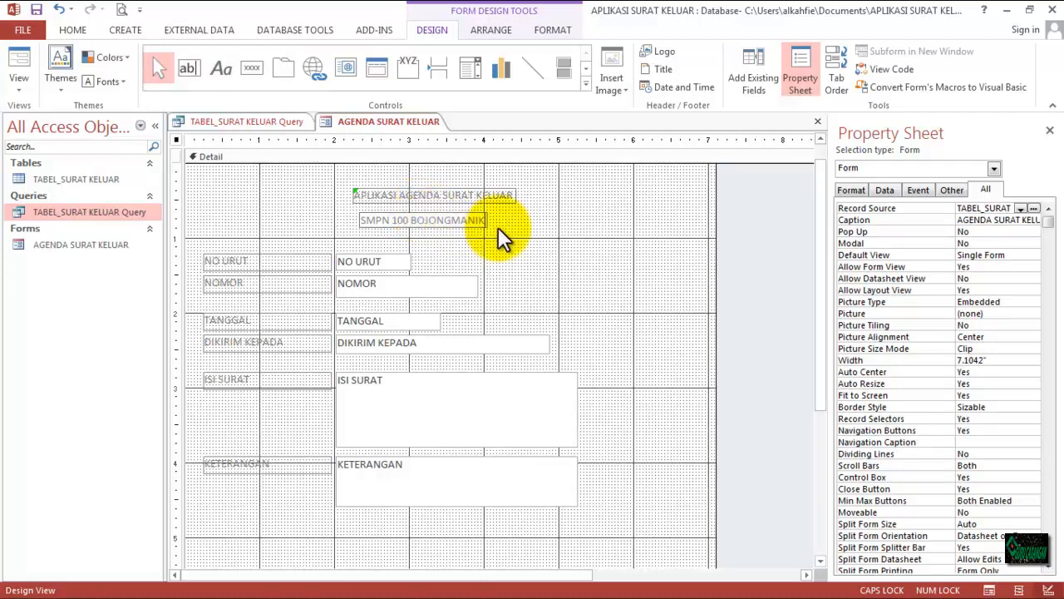
{"action": "left_click", "coordinate": [500, 229]}
Step: Add a third label reading TAHUN AJARAN 2020/2021 below the school name label
{"action": "left_click", "coordinate": [397, 238]}
{"action": "left_click", "coordinate": [219, 69]}
{"action": "left_click", "coordinate": [416, 240]}
{"action": "type", "text": "TAHUN AJARAN"}
Step: Format the APLIKASI AGENDA SURAT KELUAR label with font size 18, bold black text and a light blue background (#00B7EF)
{"action": "left_click", "coordinate": [438, 194]}
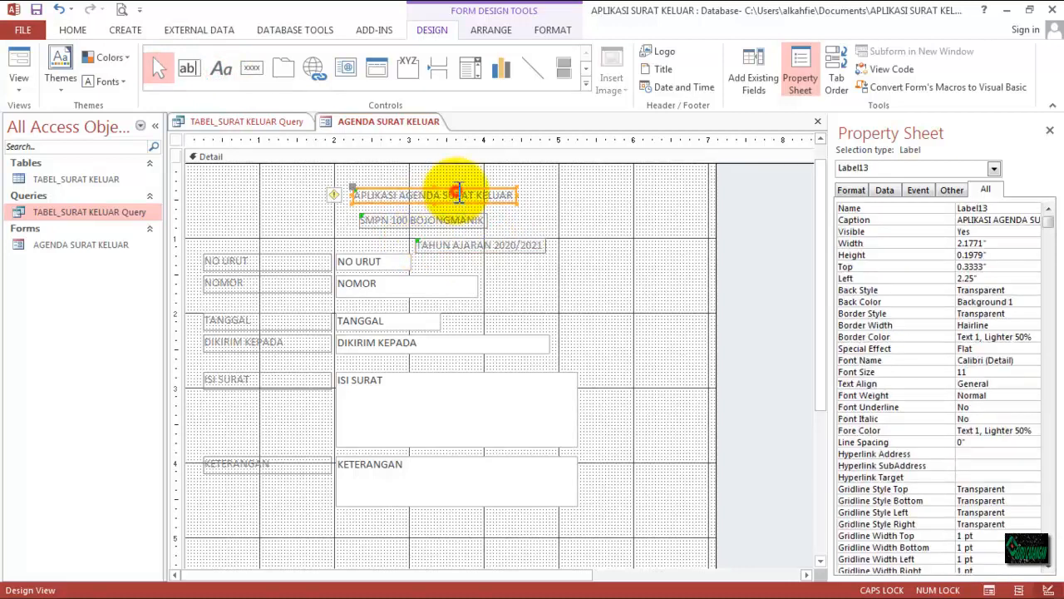
{"action": "left_click", "coordinate": [555, 32]}
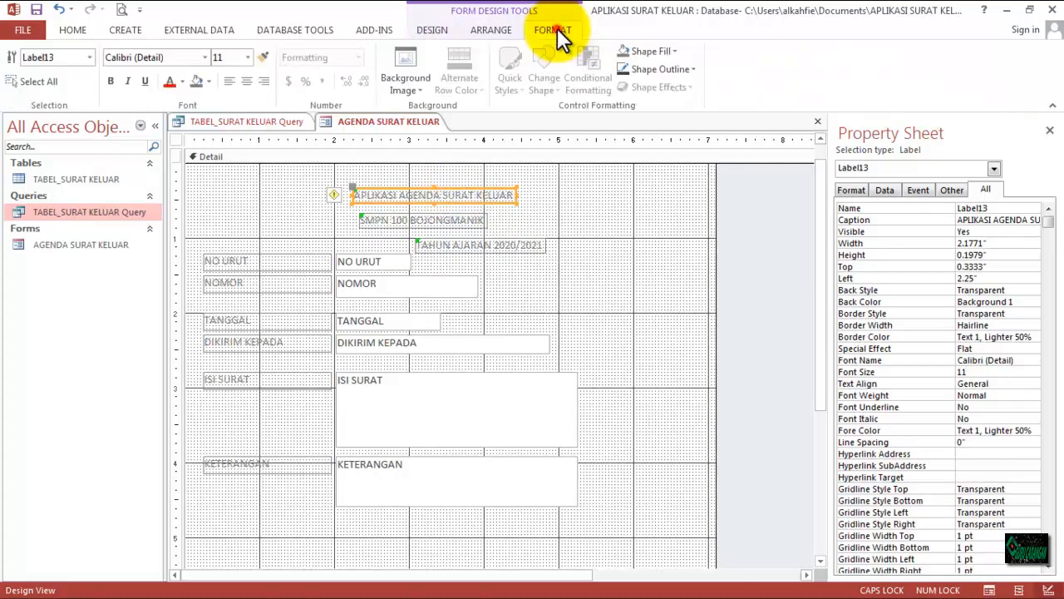
{"action": "left_click", "coordinate": [248, 57]}
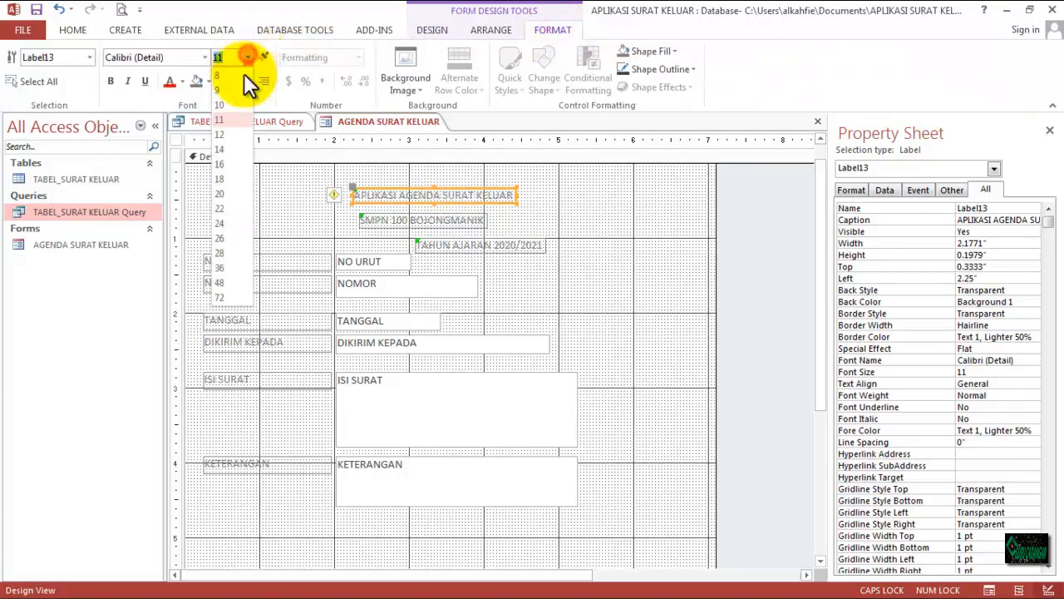
{"action": "left_click", "coordinate": [218, 179]}
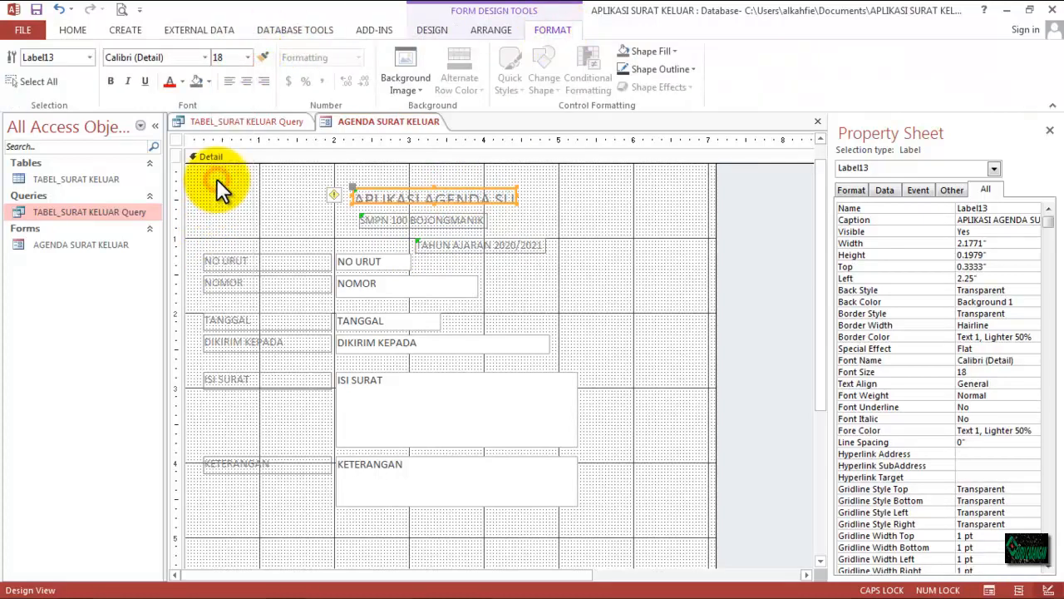
{"action": "left_click", "coordinate": [209, 81]}
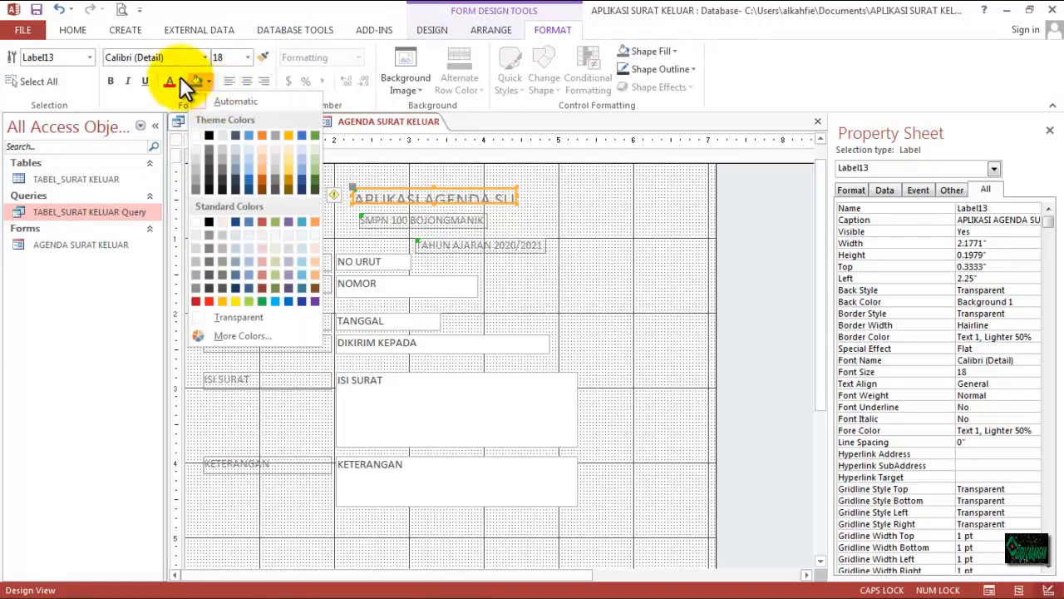
{"action": "left_click", "coordinate": [180, 76]}
{"action": "left_click", "coordinate": [175, 100]}
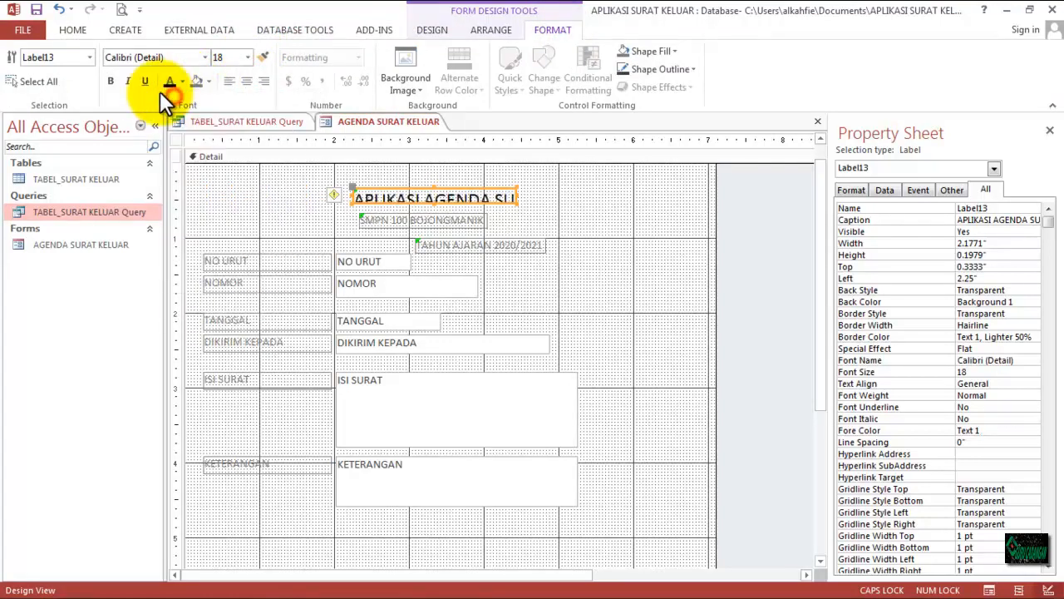
{"action": "left_click", "coordinate": [114, 81]}
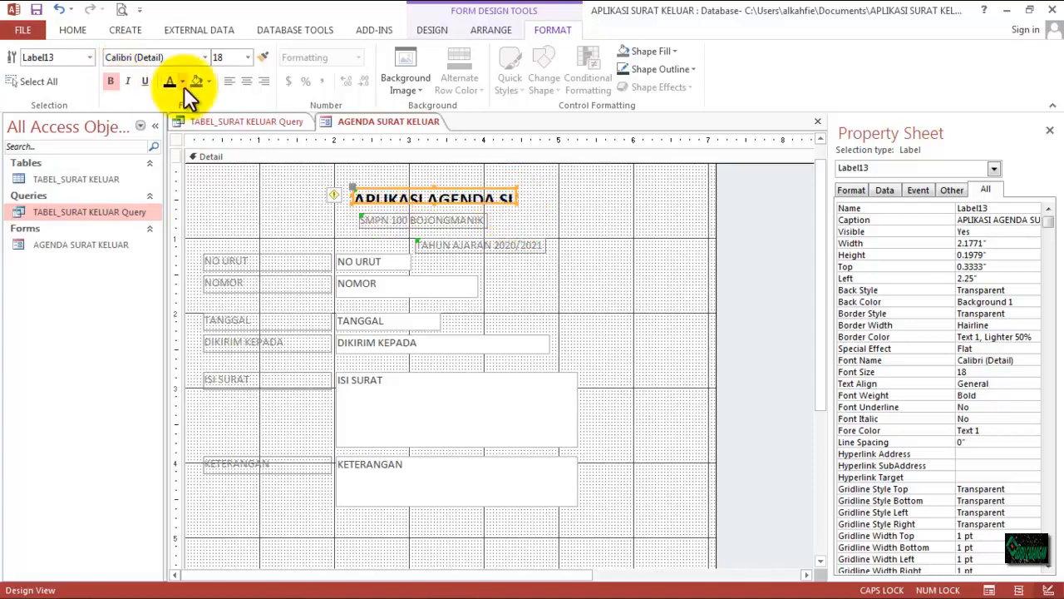
{"action": "left_click", "coordinate": [211, 82]}
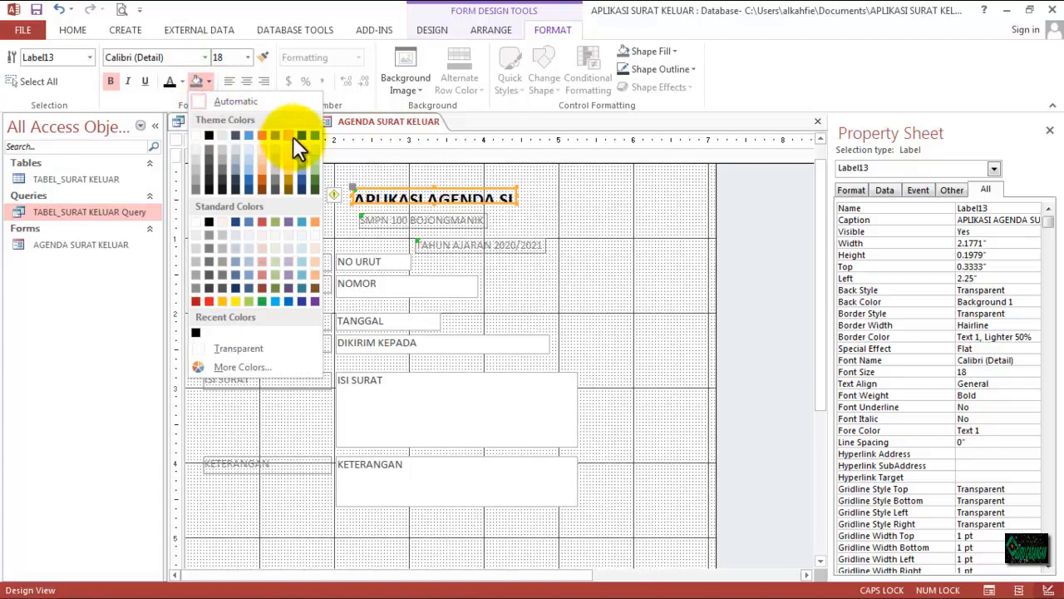
{"action": "left_click", "coordinate": [276, 299]}
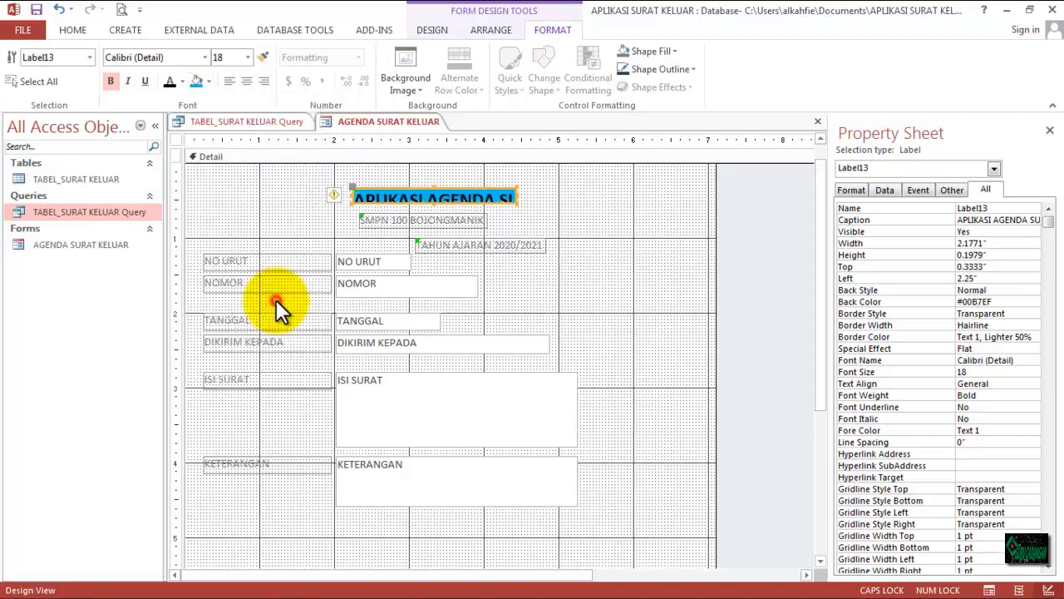
Step: Format the SMPN 100 BOJONGMANIK label with font size 18, bold black text and the same light blue background
{"action": "left_click", "coordinate": [424, 220]}
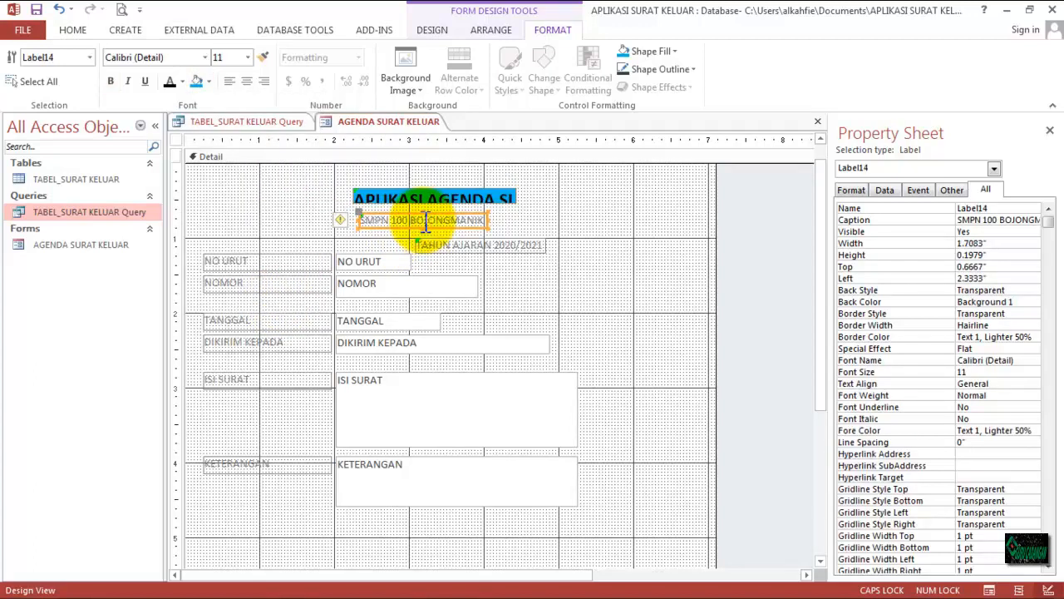
{"action": "left_click", "coordinate": [247, 55]}
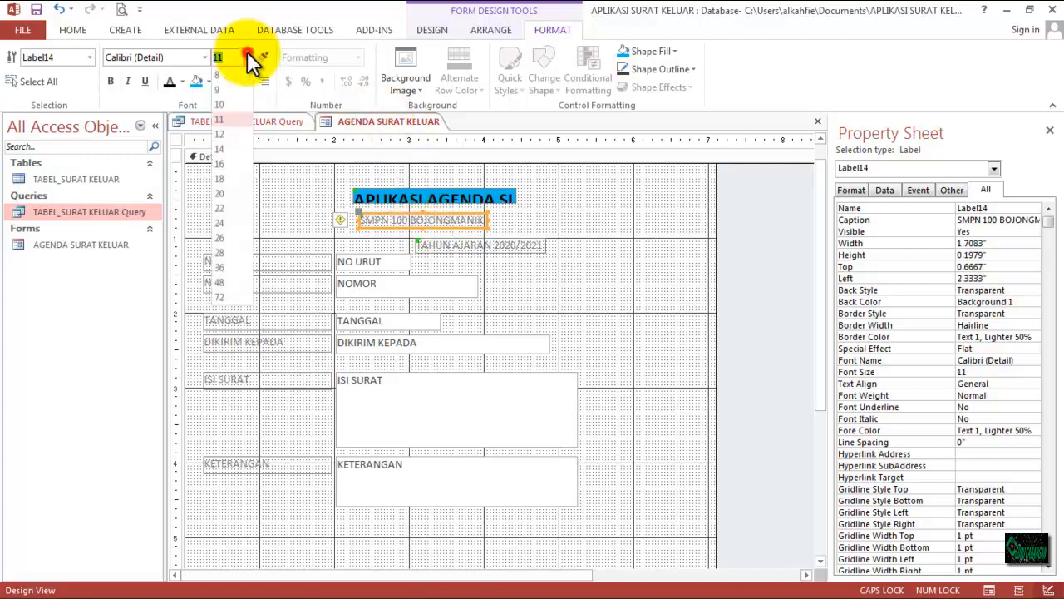
{"action": "left_click", "coordinate": [222, 175]}
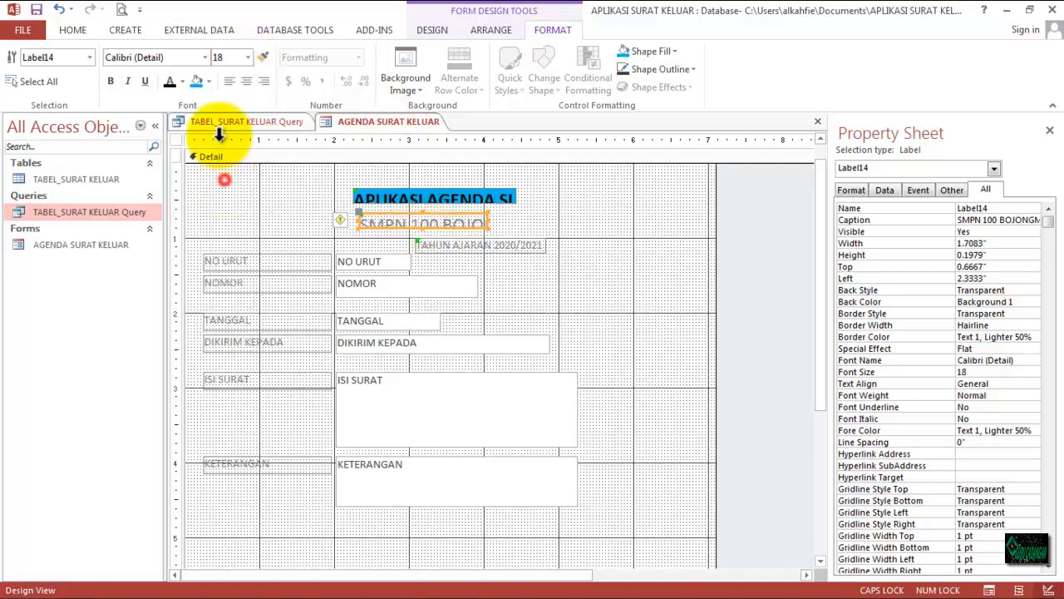
{"action": "left_click", "coordinate": [196, 84]}
{"action": "left_click", "coordinate": [171, 83]}
{"action": "left_click", "coordinate": [112, 83]}
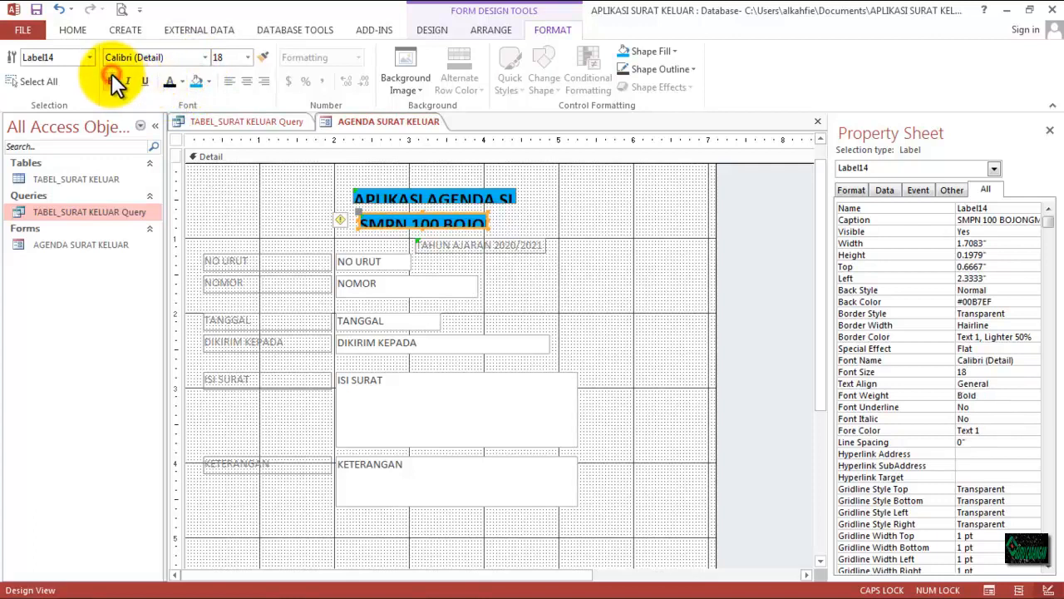
Step: Format the TAHUN AJARAN 2020/2021 label with the light blue background, bold black text and font size 18
{"action": "left_click", "coordinate": [470, 248]}
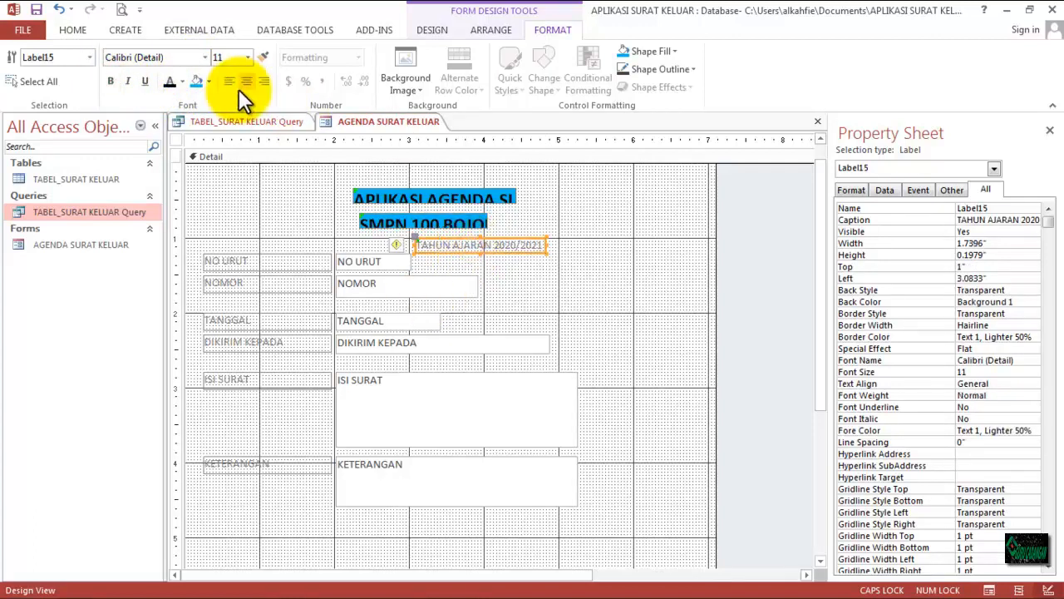
{"action": "left_click", "coordinate": [197, 82]}
{"action": "left_click", "coordinate": [169, 82]}
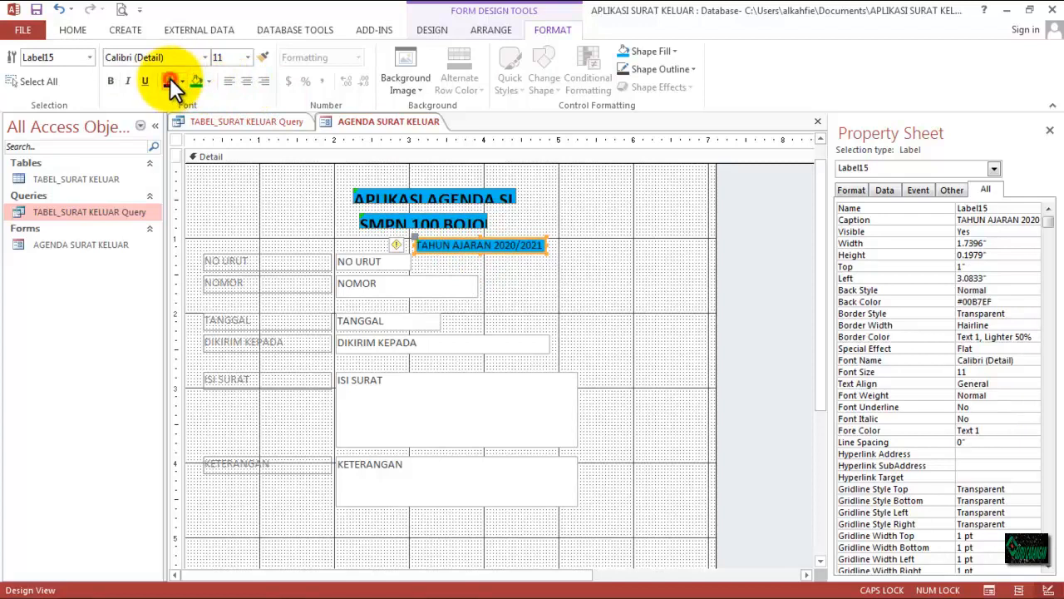
{"action": "left_click", "coordinate": [113, 81]}
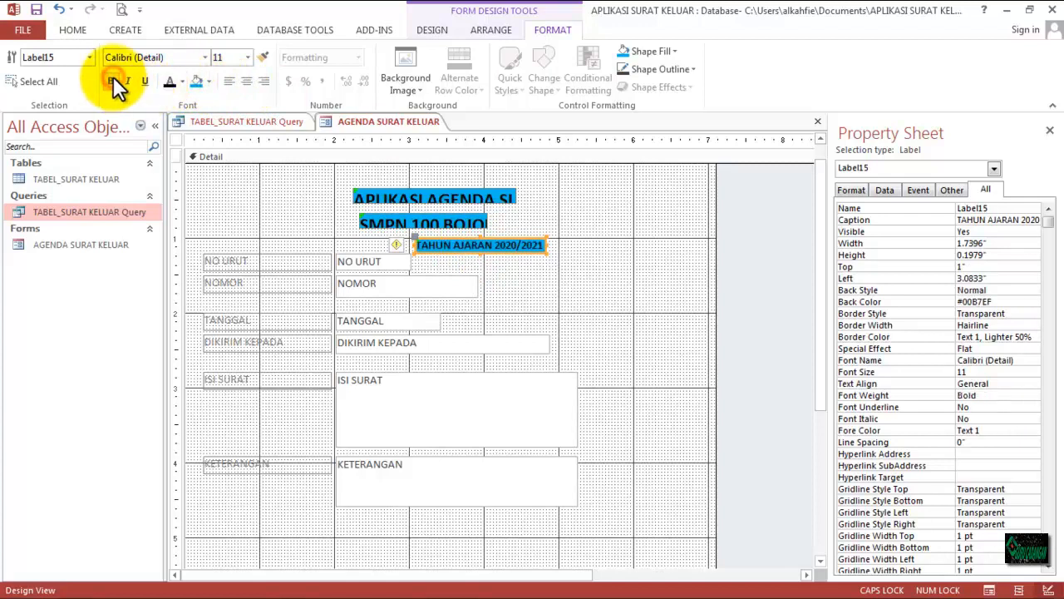
{"action": "left_click", "coordinate": [246, 57]}
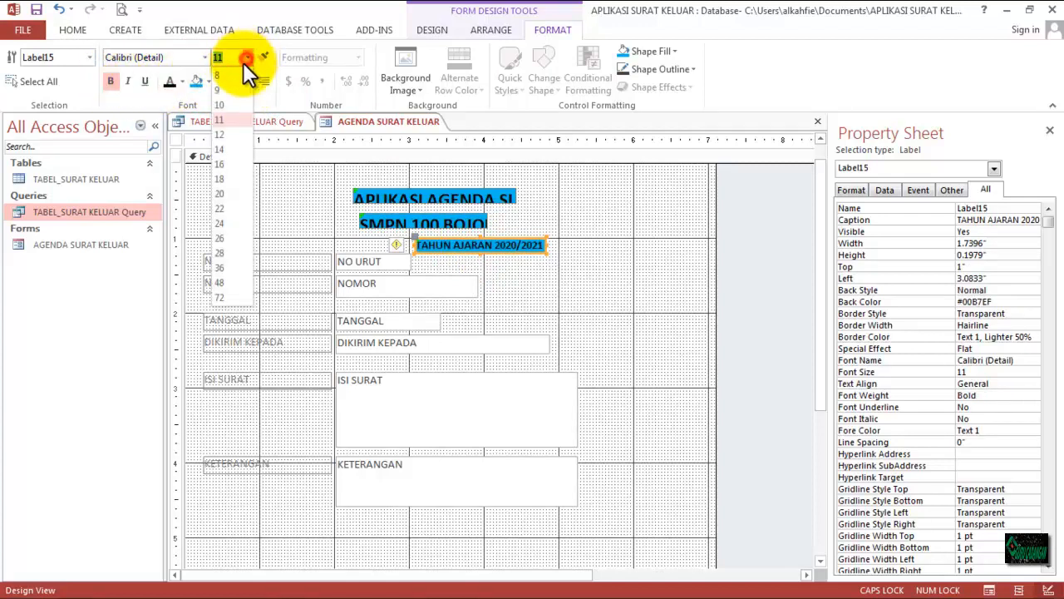
{"action": "left_click", "coordinate": [219, 179]}
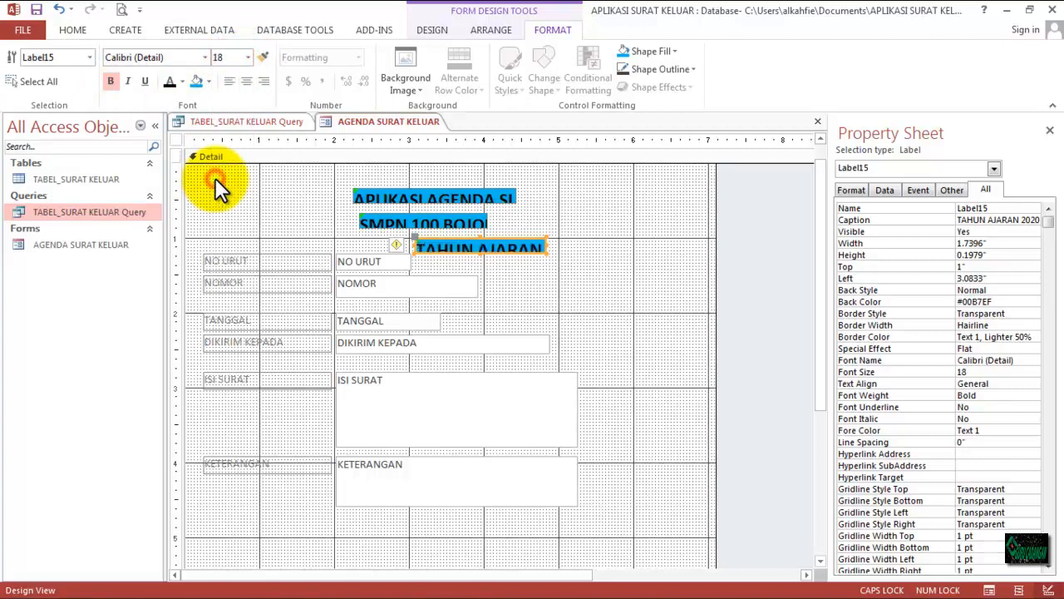
Step: Enlarge the APLIKASI AGENDA SURAT KELUAR label to about 3.8 inches wide to fit its text and shift it left
{"action": "left_click", "coordinate": [448, 194]}
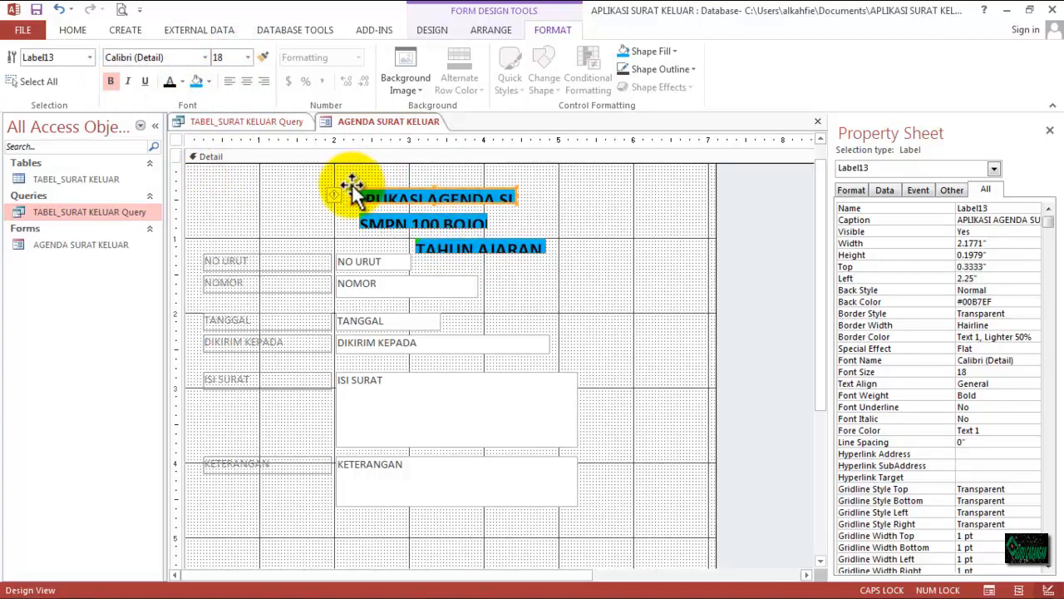
{"action": "left_click_drag", "start_coordinate": [515, 200], "coordinate": [638, 209]}
{"action": "left_click_drag", "start_coordinate": [532, 190], "coordinate": [489, 187]}
Step: Enlarge the SMPN 100 BOJONGMANIK label to about 2.75 by 0.29 inches to fit its text
{"action": "left_click", "coordinate": [460, 226]}
{"action": "left_click_drag", "start_coordinate": [487, 226], "coordinate": [566, 237]}
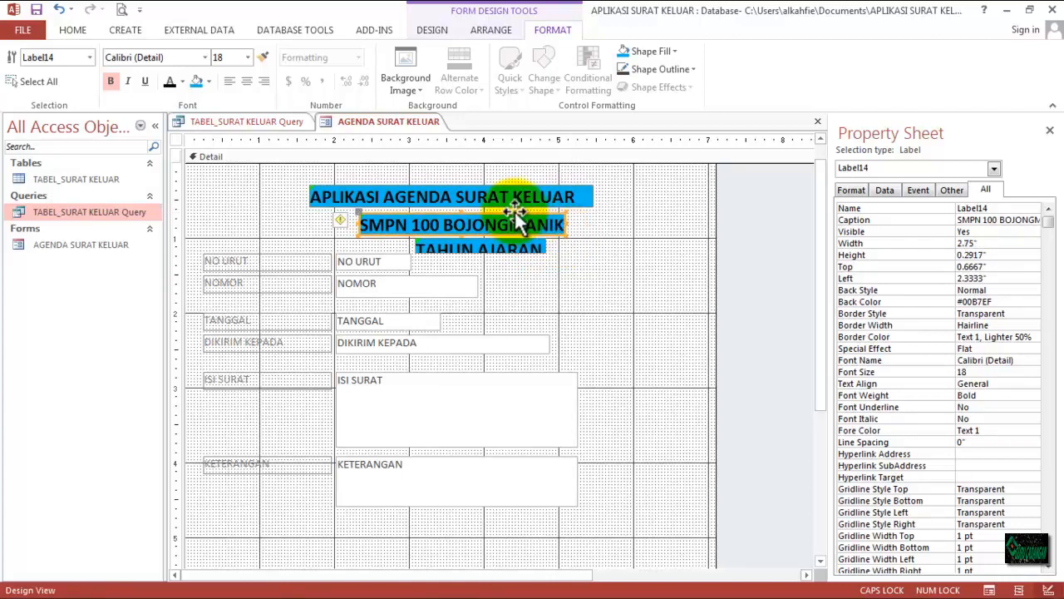
Step: Centre the SMPN 100 BOJONGMANIK label beneath the APLIKASI AGENDA SURAT KELUAR label and move both labels slightly up
{"action": "left_click_drag", "start_coordinate": [516, 213], "coordinate": [504, 216]}
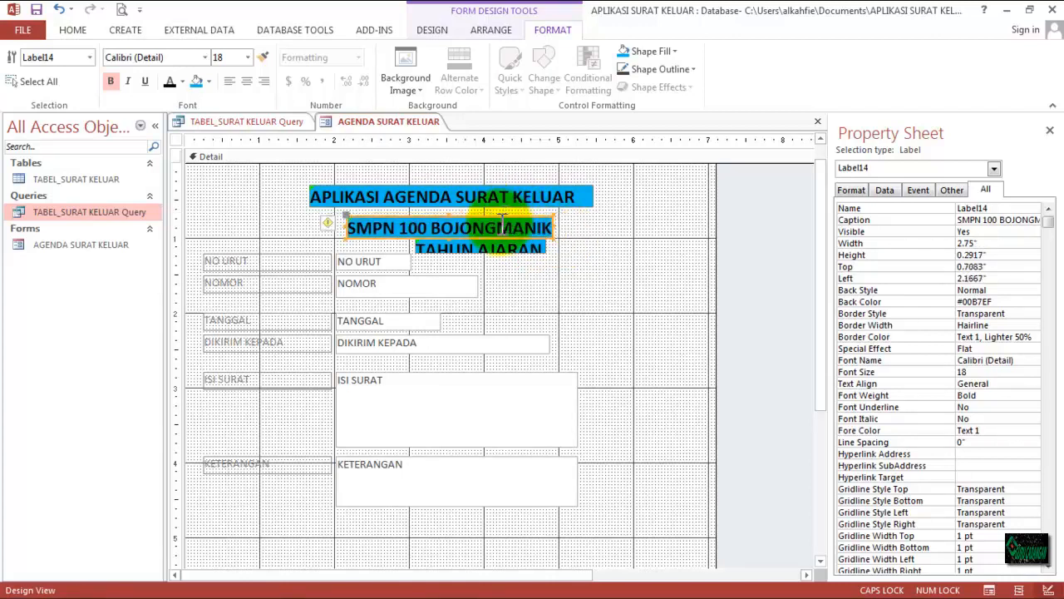
{"action": "left_click", "coordinate": [489, 183]}
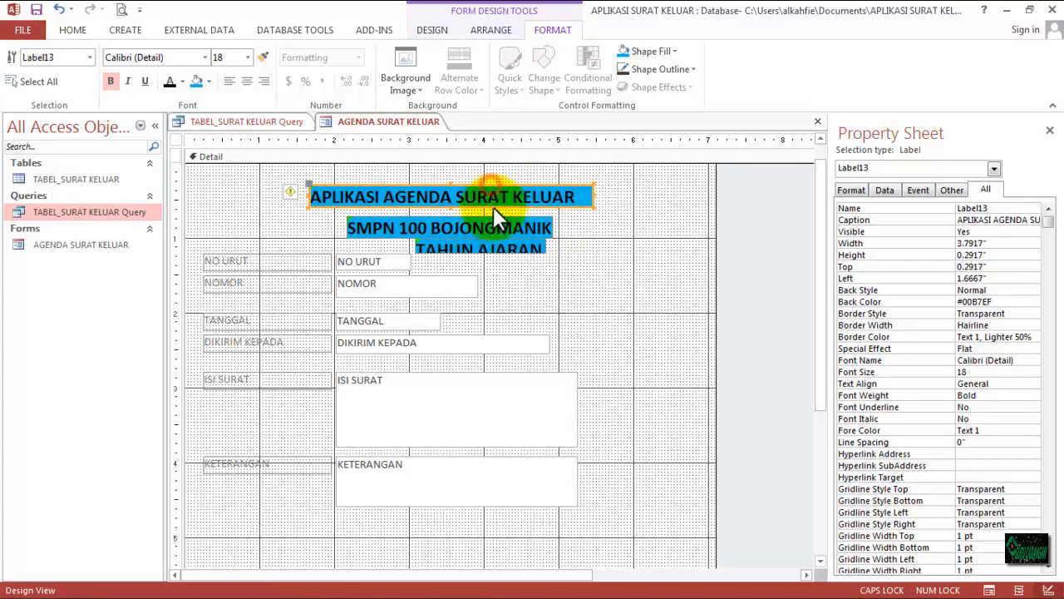
{"action": "left_click", "coordinate": [496, 218], "text": "shift"}
{"action": "key", "text": "Up"}
{"action": "key", "text": "Up"}
{"action": "key", "text": "Up"}
{"action": "key", "text": "Up"}
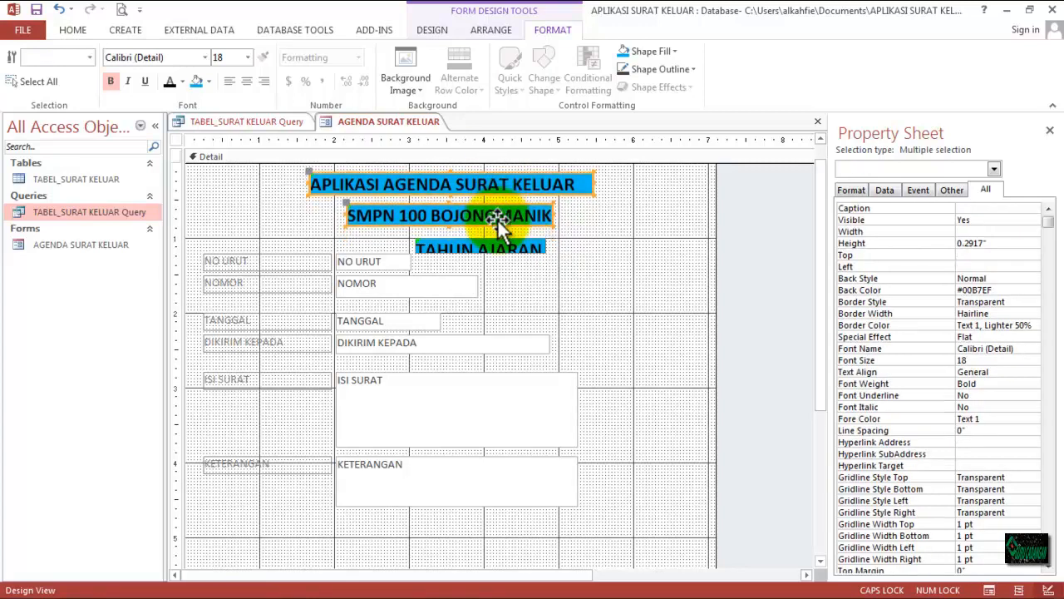
Step: Enlarge the TAHUN AJARAN 2020/2021 label to about 2.92 by 0.33 inches and centre it beneath the SMPN 100 BOJONGMANIK label
{"action": "left_click", "coordinate": [494, 241]}
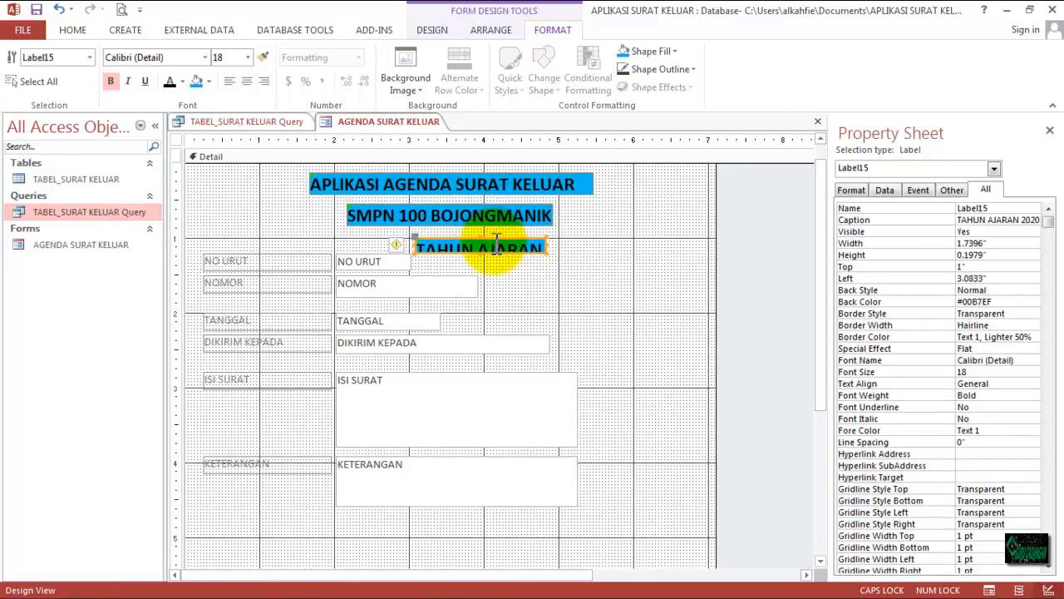
{"action": "left_click", "coordinate": [496, 242]}
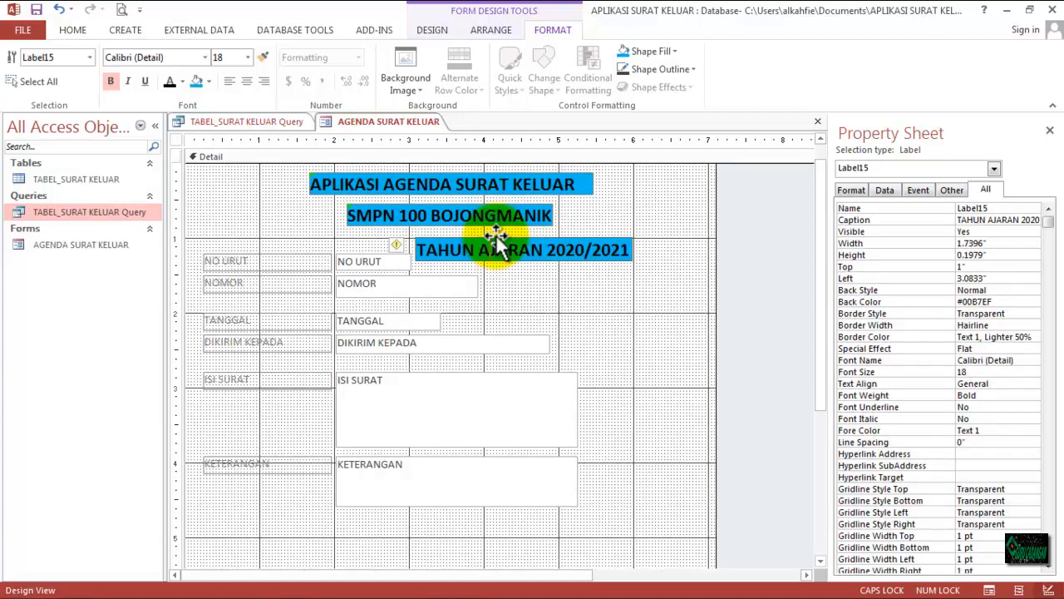
{"action": "left_click", "coordinate": [496, 237]}
{"action": "left_click_drag", "start_coordinate": [496, 237], "coordinate": [575, 230]}
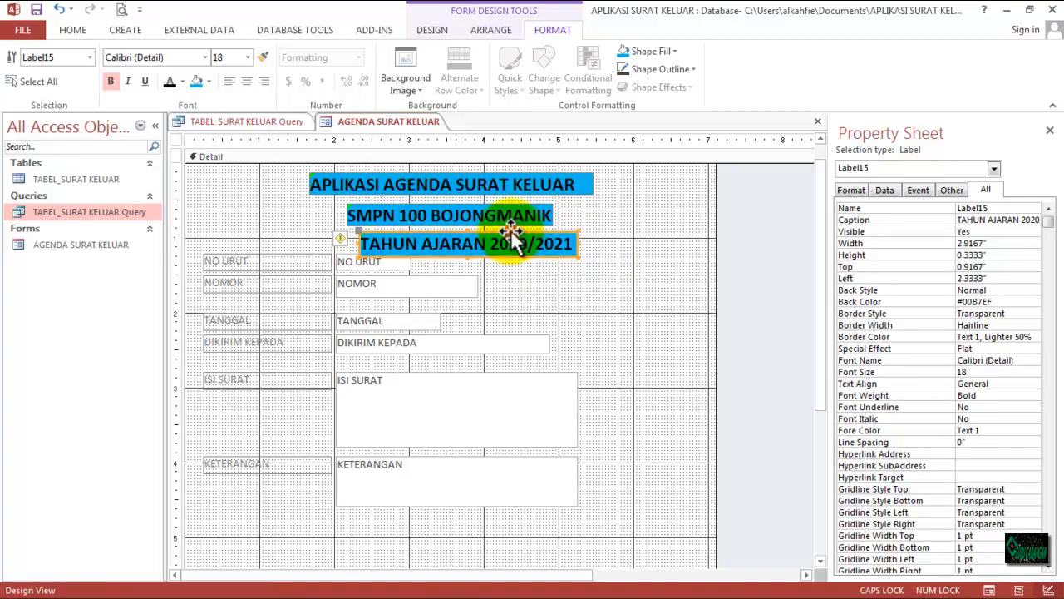
{"action": "key", "text": "Left"}
{"action": "key", "text": "Left"}
{"action": "key", "text": "Left"}
{"action": "key", "text": "Left"}
{"action": "key", "text": "Left"}
{"action": "key", "text": "Left"}
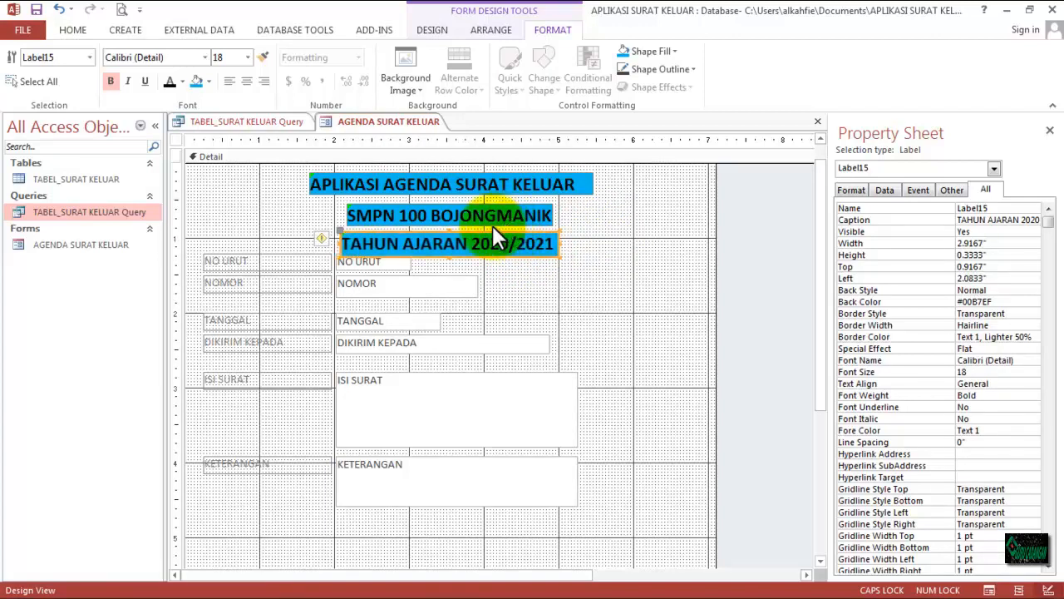
Step: Move the NO URUT and NOMOR fields with their labels down, away from the title labels
{"action": "left_click", "coordinate": [256, 261]}
{"action": "left_click", "coordinate": [353, 261], "text": "shift"}
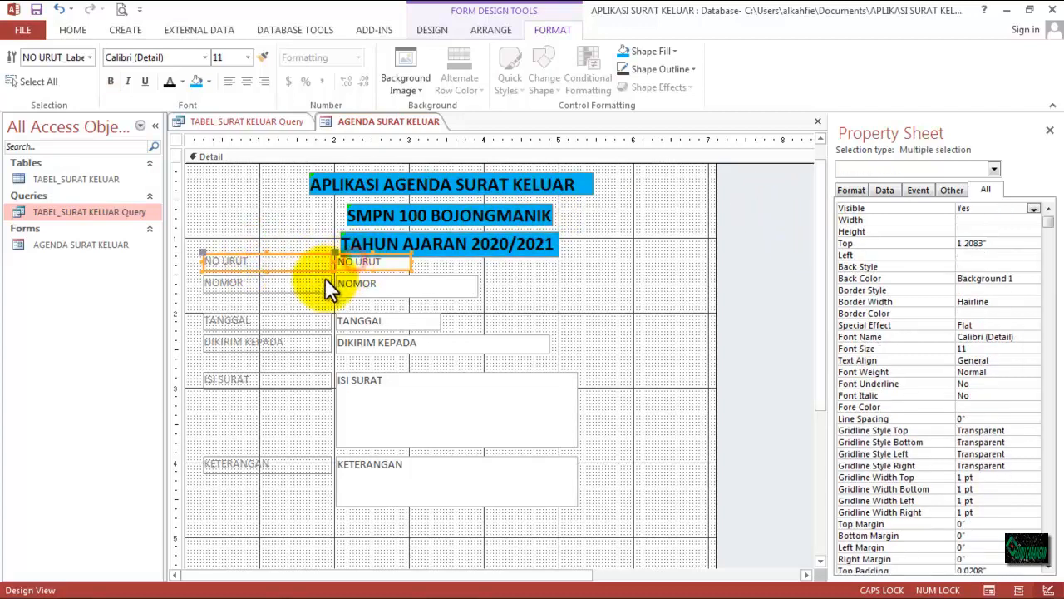
{"action": "left_click", "coordinate": [322, 280], "text": "shift"}
{"action": "left_click", "coordinate": [349, 290], "text": "shift"}
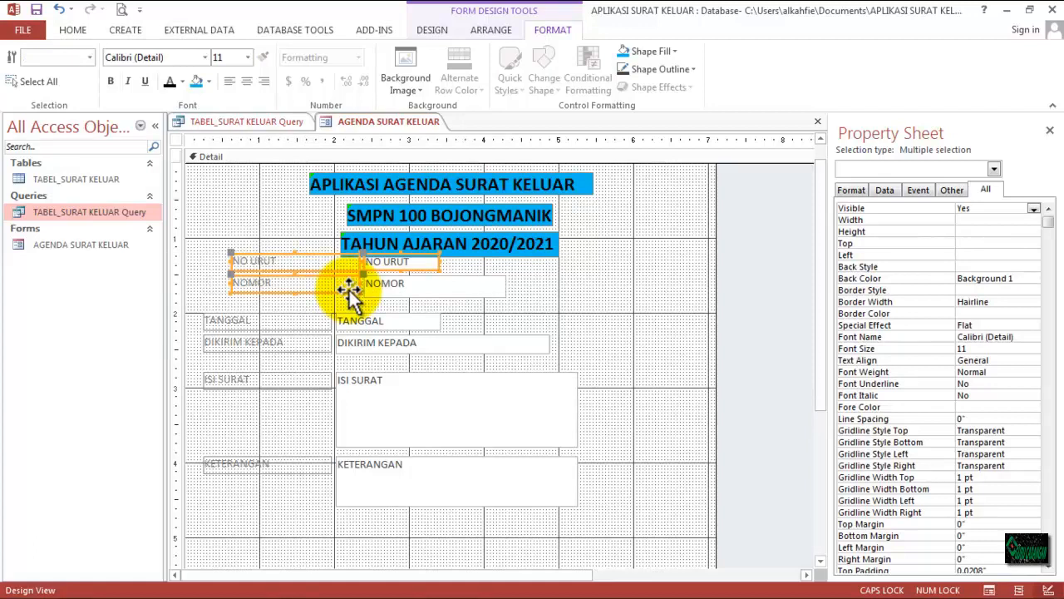
{"action": "key", "text": "Down"}
{"action": "key", "text": "Down"}
{"action": "key", "text": "Down"}
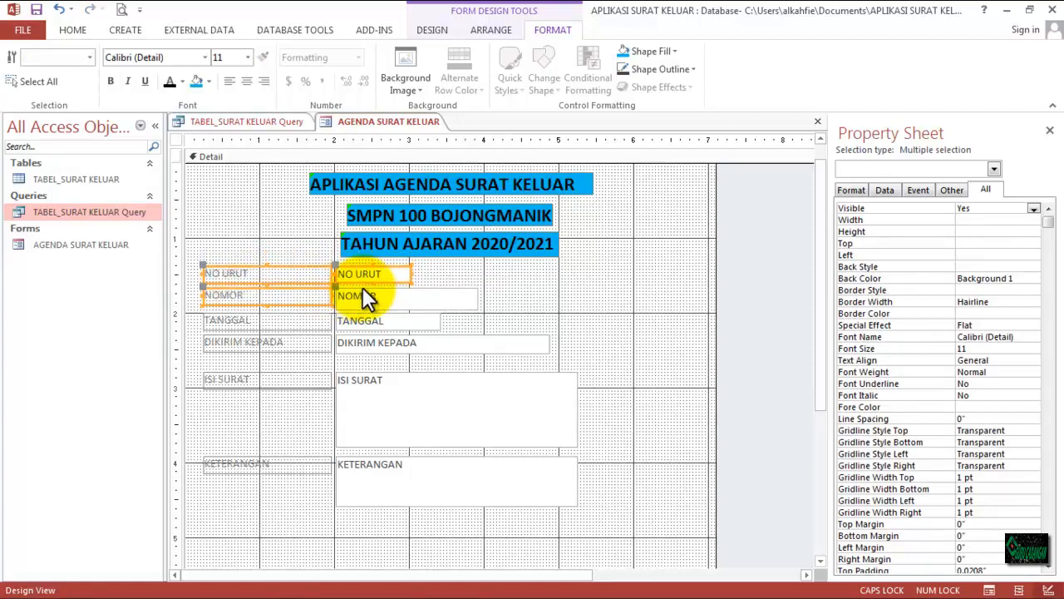
Step: Move the NO URUT, NOMOR, TANGGAL and DIKIRIM KEPADA fields with their labels down together, closer to ISI SURAT
{"action": "left_click", "coordinate": [318, 321]}
{"action": "left_click", "coordinate": [302, 275]}
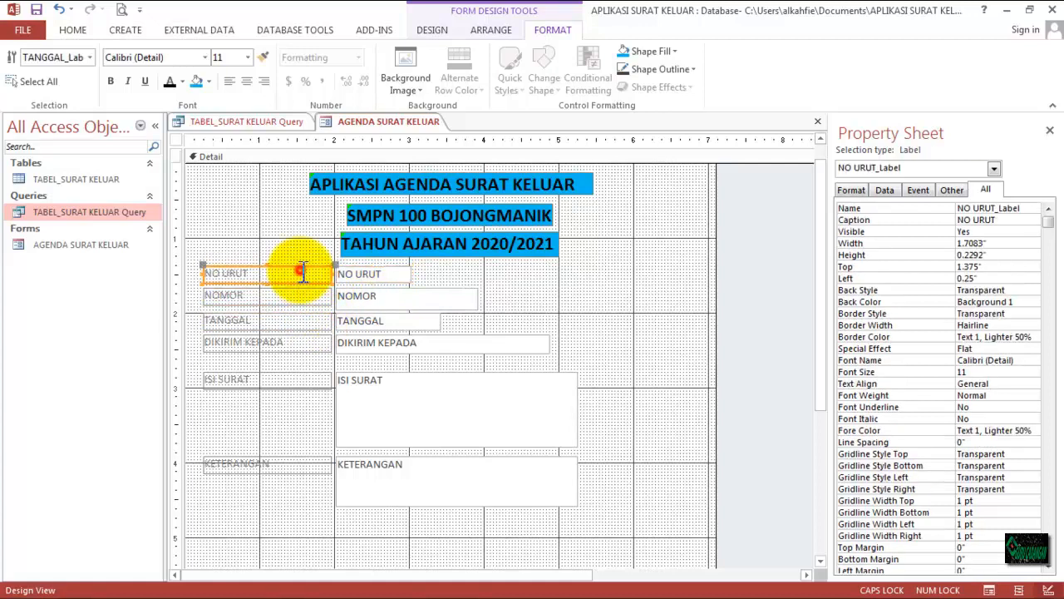
{"action": "left_click", "coordinate": [303, 293], "text": "shift"}
{"action": "left_click", "coordinate": [306, 321], "text": "shift"}
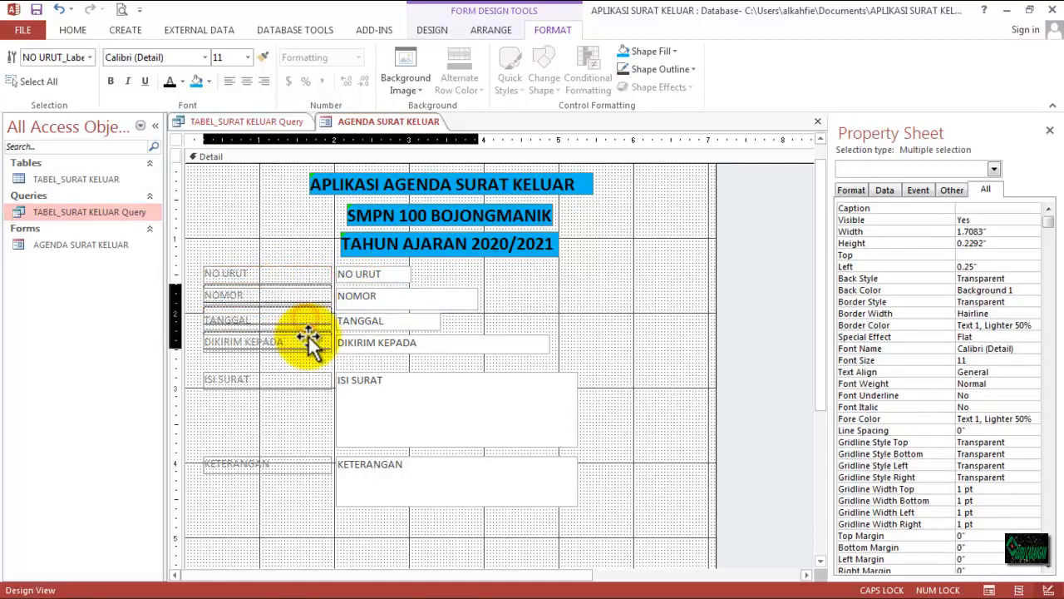
{"action": "left_click", "coordinate": [304, 340], "text": "shift"}
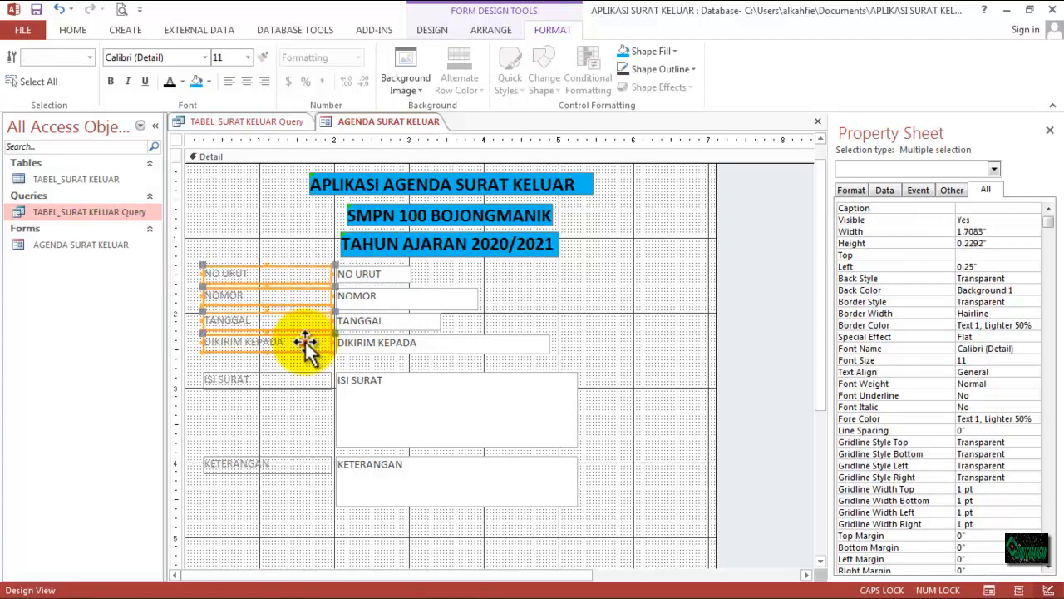
{"action": "left_click_drag", "start_coordinate": [304, 340], "coordinate": [304, 347]}
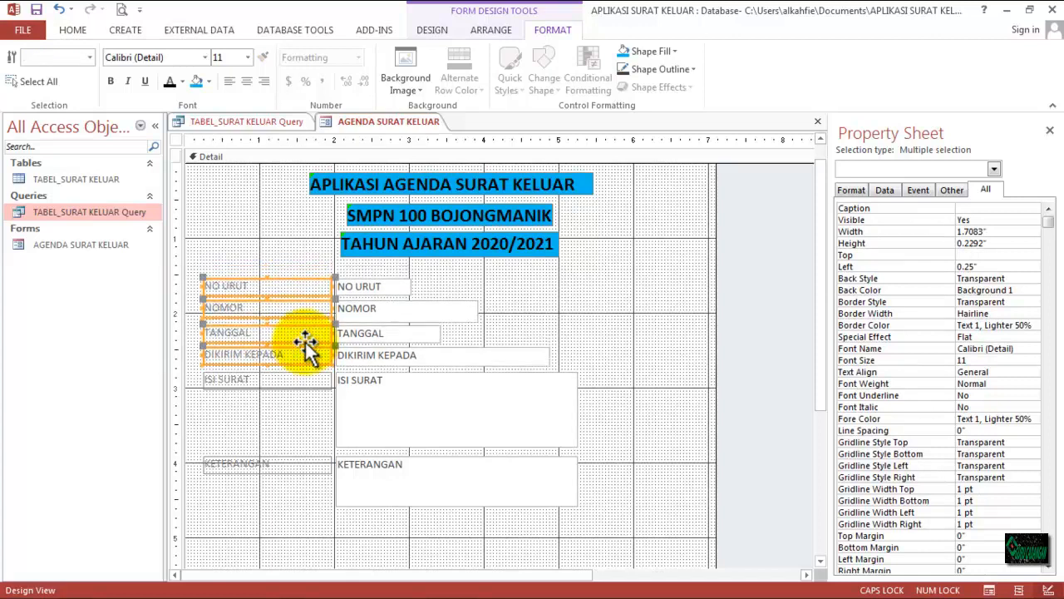
{"action": "left_click", "coordinate": [489, 255]}
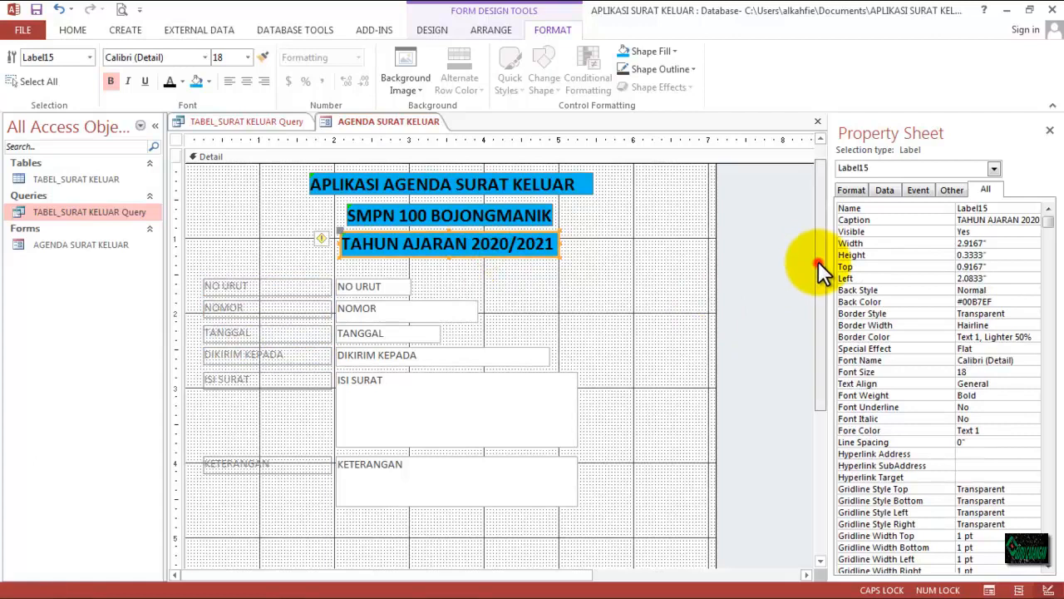
Step: Draw a rectangle about 4.29 by 1.25 inches around the three title labels
{"action": "scroll", "coordinate": [818, 261], "scroll_direction": "up", "scroll_amount": 1}
{"action": "left_click", "coordinate": [655, 250]}
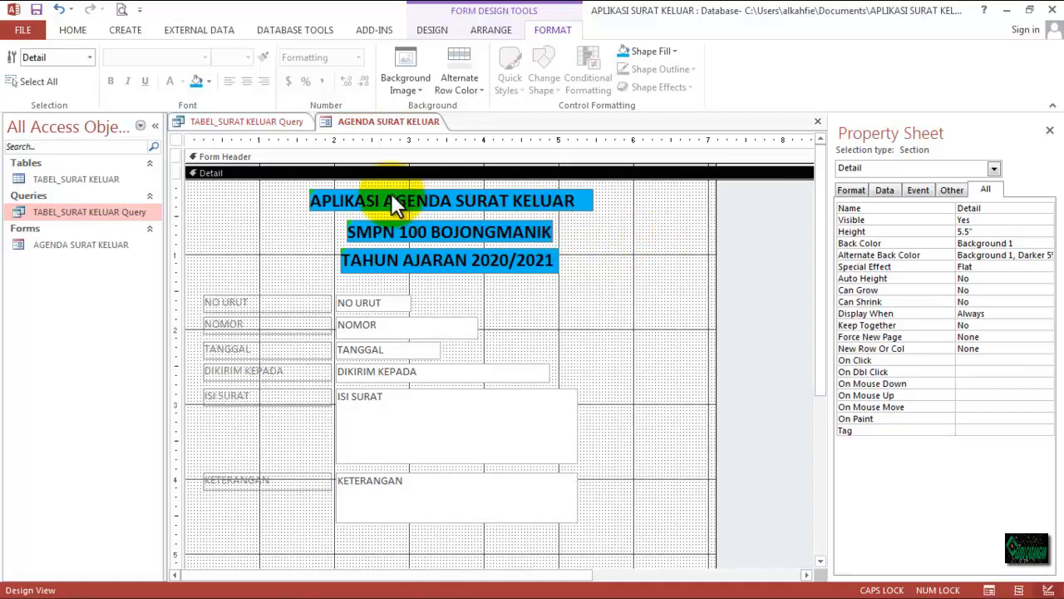
{"action": "left_click", "coordinate": [434, 30]}
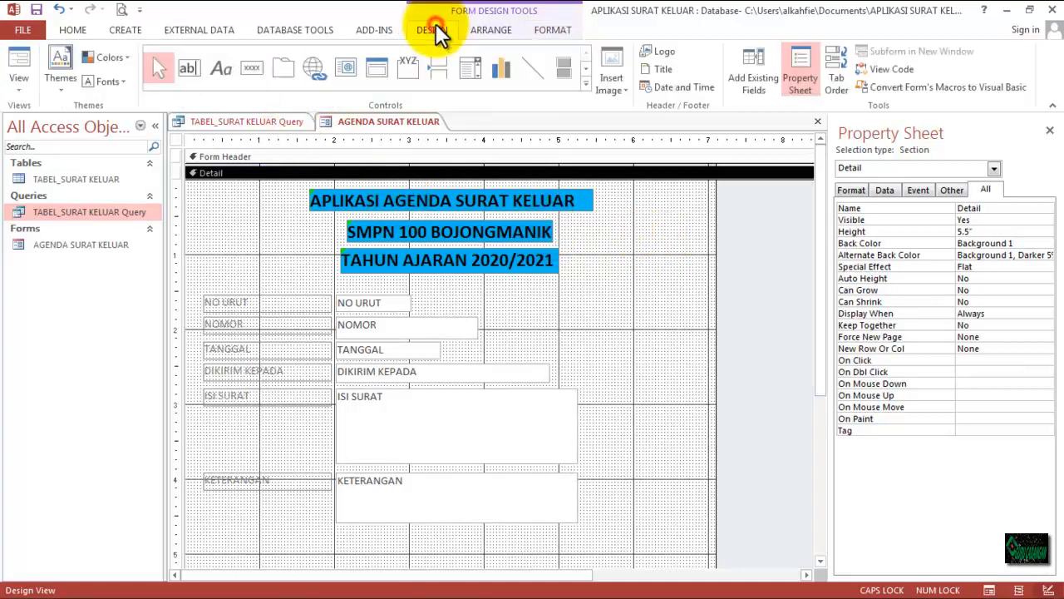
{"action": "left_click", "coordinate": [586, 82]}
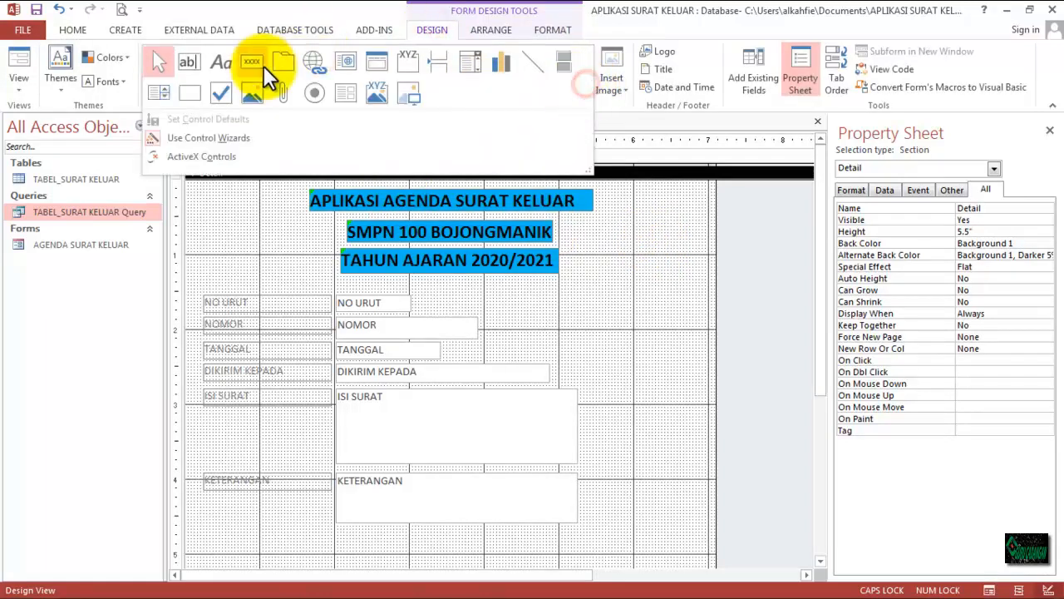
{"action": "left_click", "coordinate": [191, 91]}
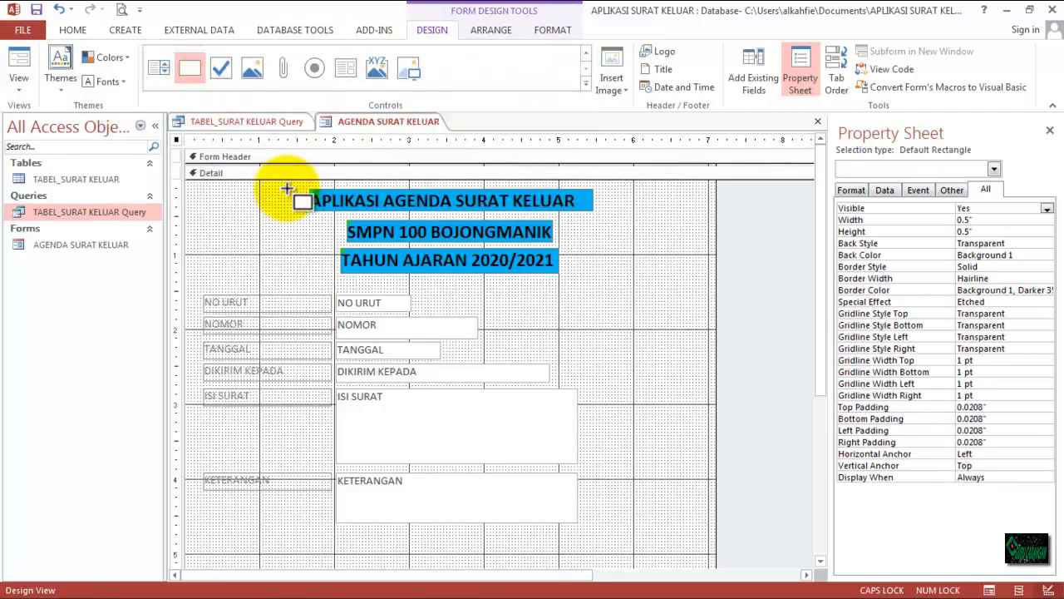
{"action": "left_click_drag", "start_coordinate": [286, 184], "coordinate": [609, 281]}
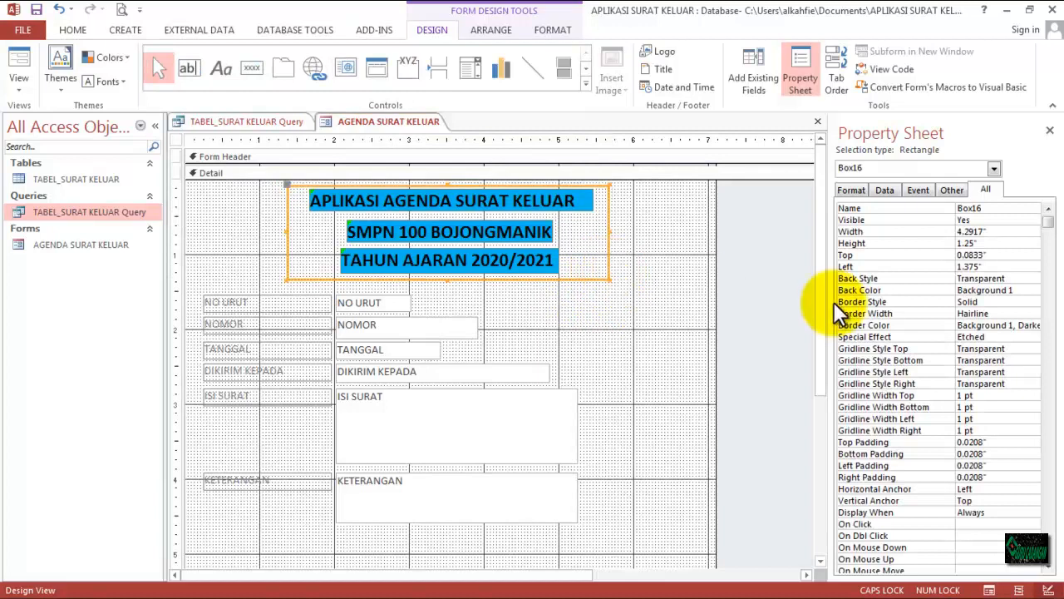
Step: Fill the title rectangle with yellow (#FFF200) and send it behind the title labels
{"action": "left_click", "coordinate": [1023, 289]}
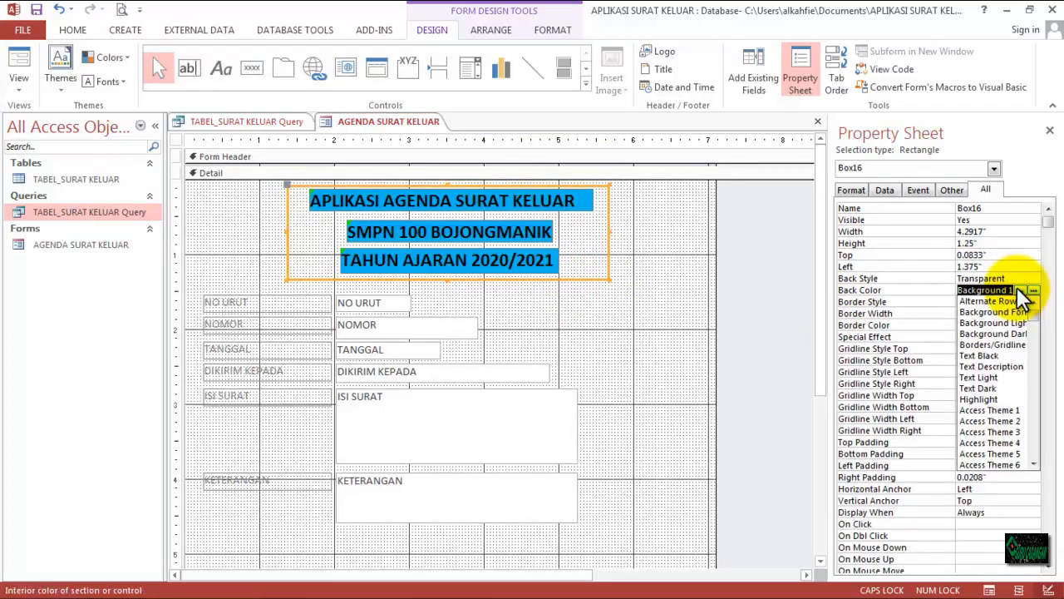
{"action": "left_click", "coordinate": [1034, 291]}
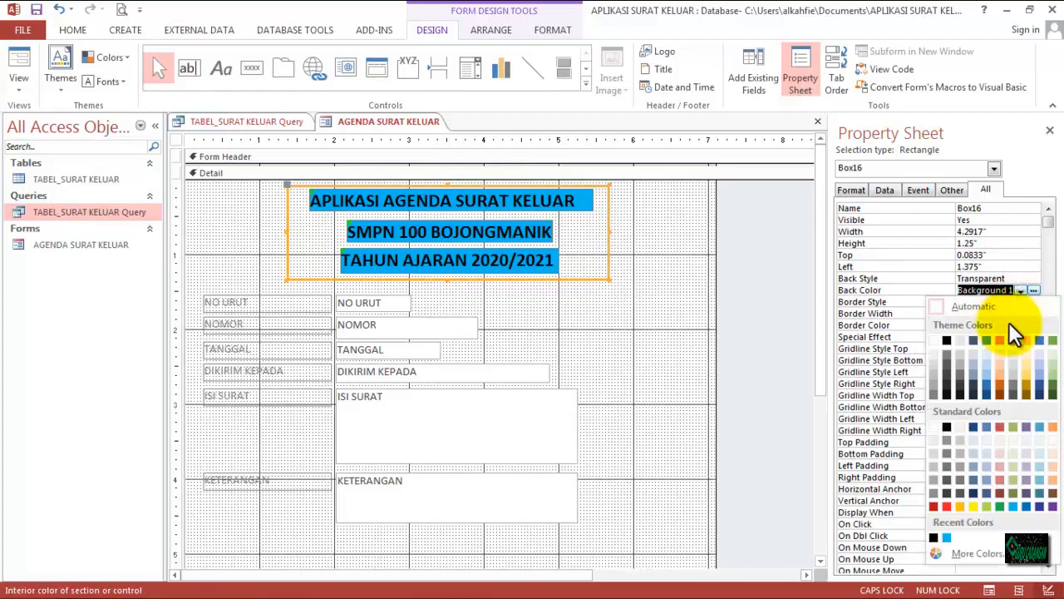
{"action": "left_click", "coordinate": [972, 506]}
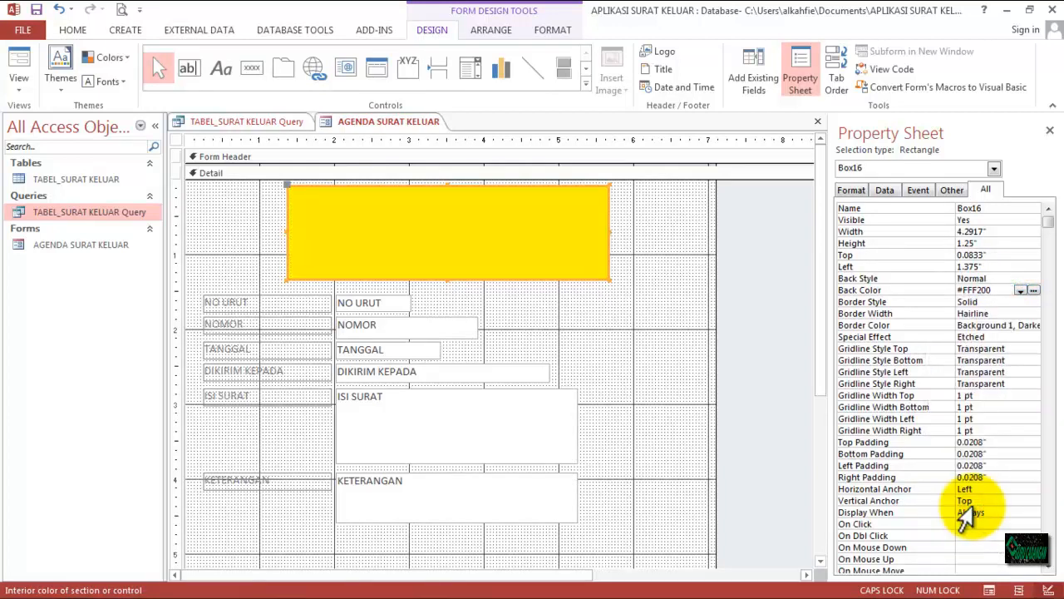
{"action": "right_click", "coordinate": [552, 198]}
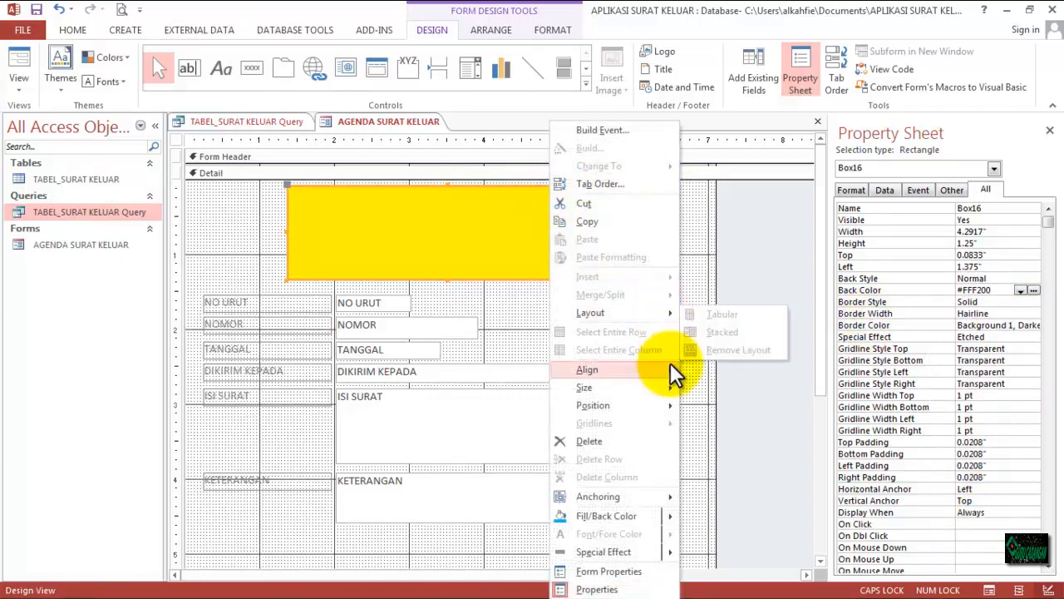
{"action": "mouse_move", "coordinate": [669, 401]}
{"action": "left_click", "coordinate": [710, 424]}
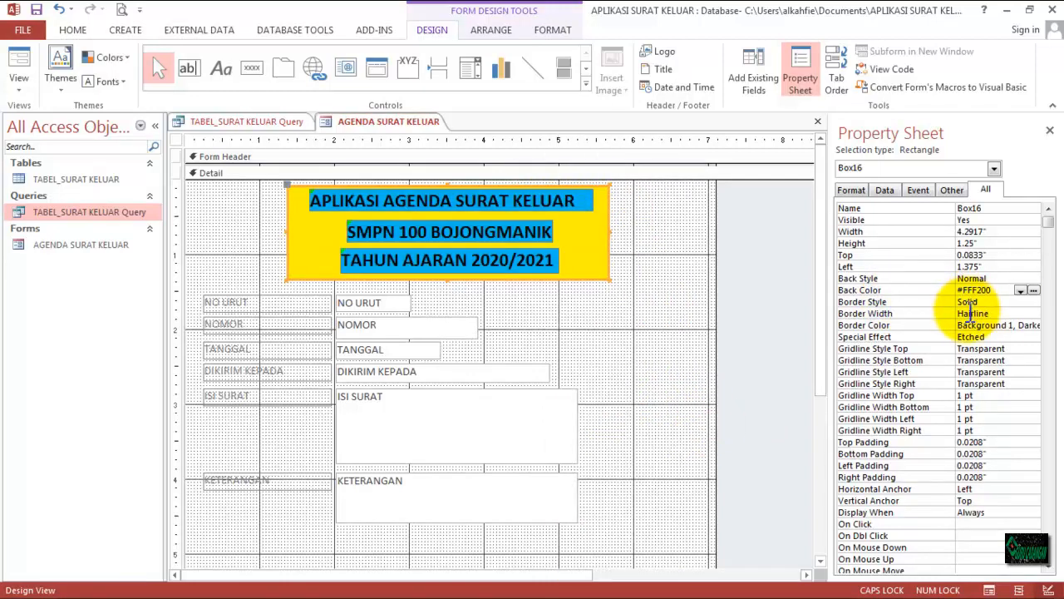
Step: Give the title rectangle a red (#ED1C24) border with a width of 3 pt
{"action": "left_click", "coordinate": [1022, 327]}
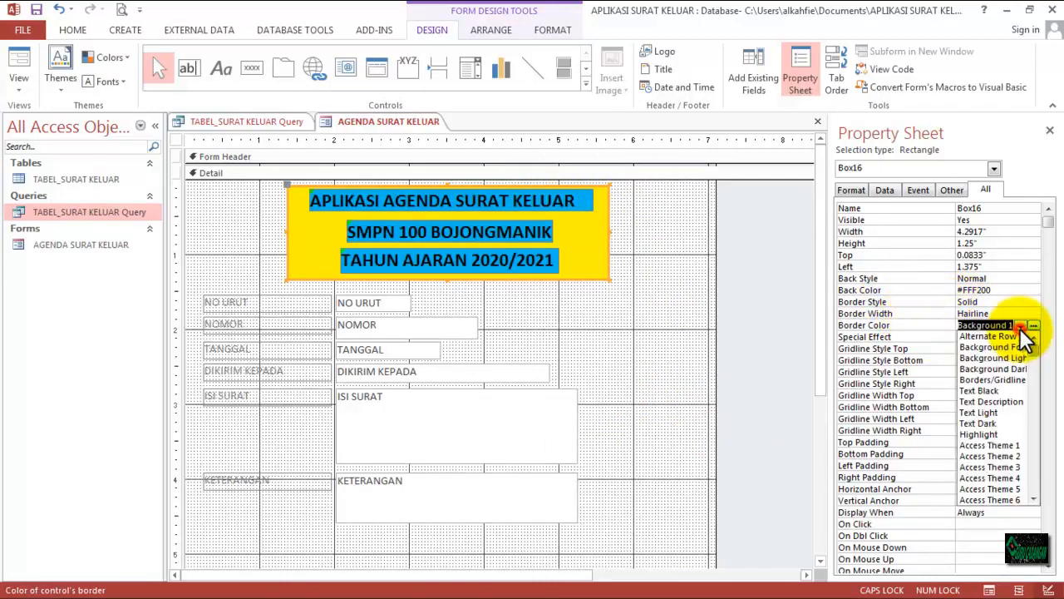
{"action": "left_click", "coordinate": [1034, 326]}
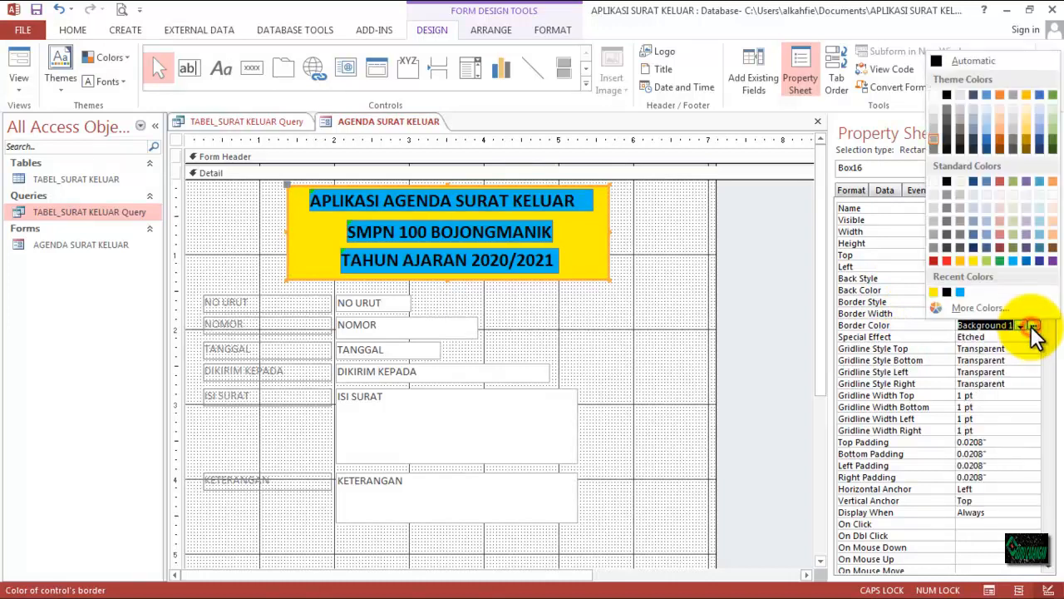
{"action": "left_click", "coordinate": [947, 257]}
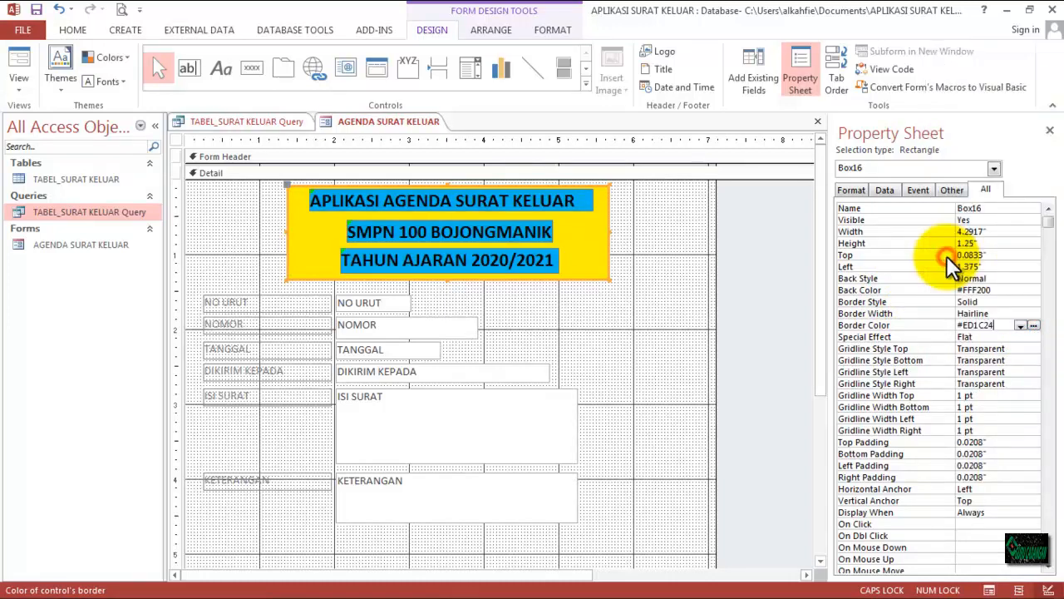
{"action": "left_click", "coordinate": [1008, 314]}
{"action": "left_click", "coordinate": [1033, 314]}
{"action": "left_click", "coordinate": [978, 360]}
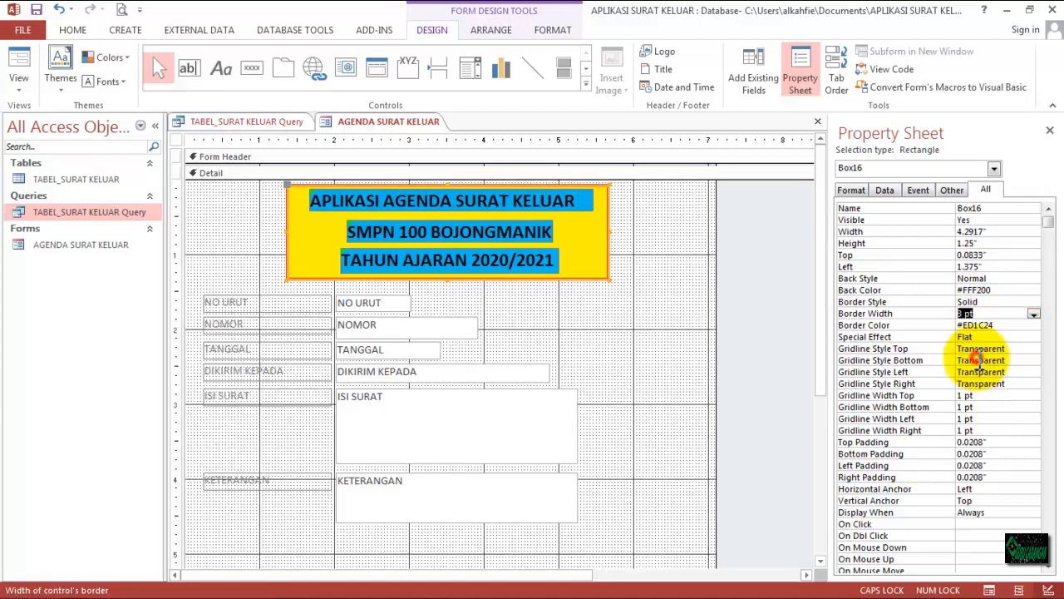
{"action": "left_click", "coordinate": [695, 257]}
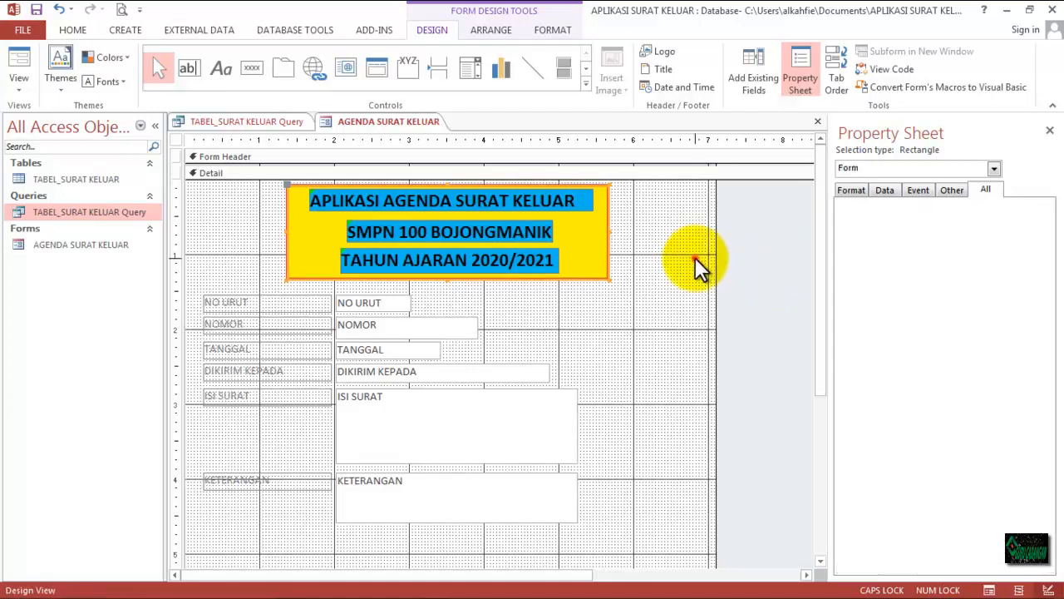
{"action": "left_click", "coordinate": [659, 286]}
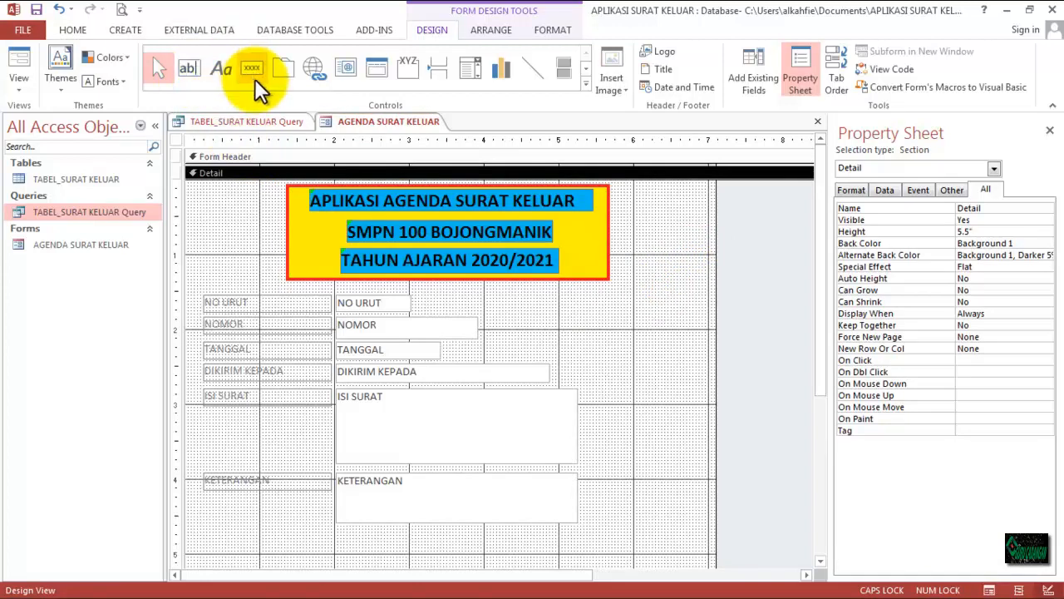
Step: Draw a rectangle about 6.88 by 4 inches around all the data fields from NO URUT to KETERANGAN
{"action": "left_click", "coordinate": [585, 80]}
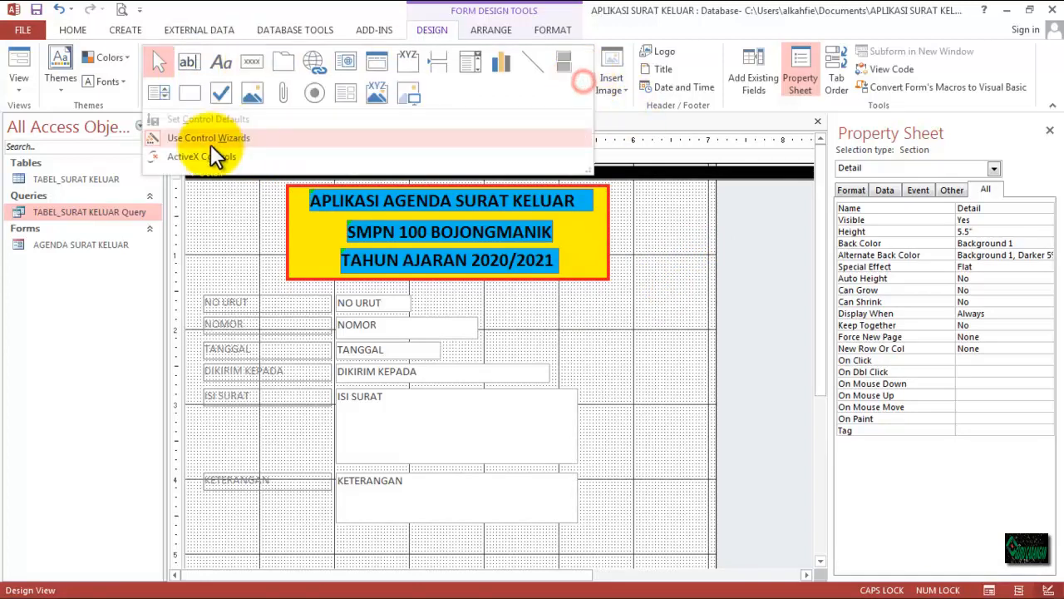
{"action": "left_click", "coordinate": [193, 92]}
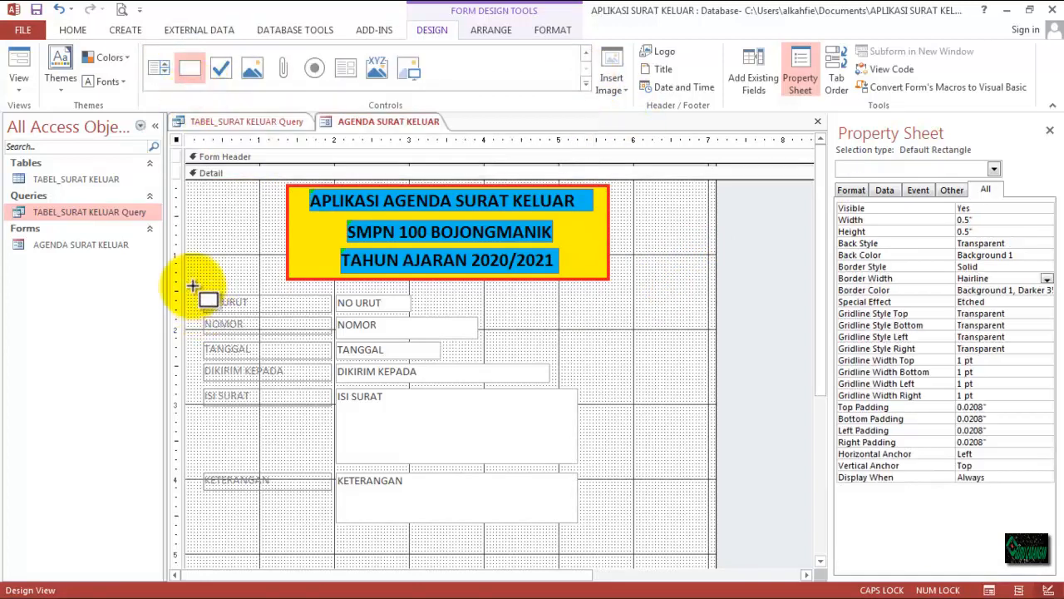
{"action": "left_click_drag", "start_coordinate": [194, 284], "coordinate": [662, 555]}
{"action": "mouse_move", "coordinate": [705, 562]}
{"action": "left_mouse_down"}
{"action": "mouse_move", "coordinate": [690, 584]}
{"action": "mouse_move", "coordinate": [701, 570]}
{"action": "mouse_move", "coordinate": [683, 533]}
{"action": "mouse_move", "coordinate": [710, 534]}
{"action": "left_mouse_up"}
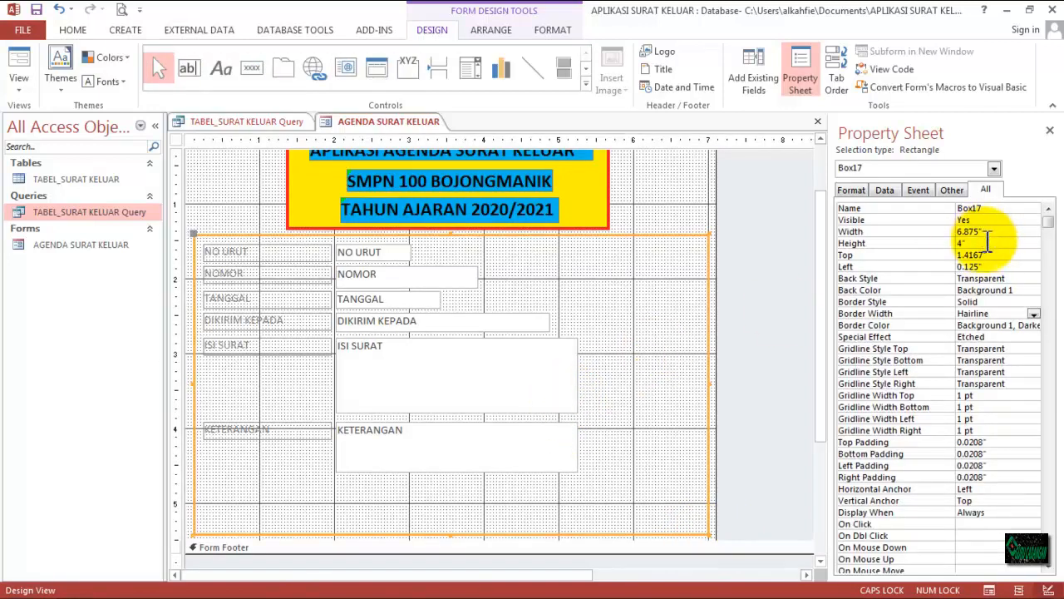
Step: Fill the large rectangle around the data fields with yellow (#FFF200)
{"action": "left_click", "coordinate": [1022, 289]}
{"action": "left_click", "coordinate": [1034, 289]}
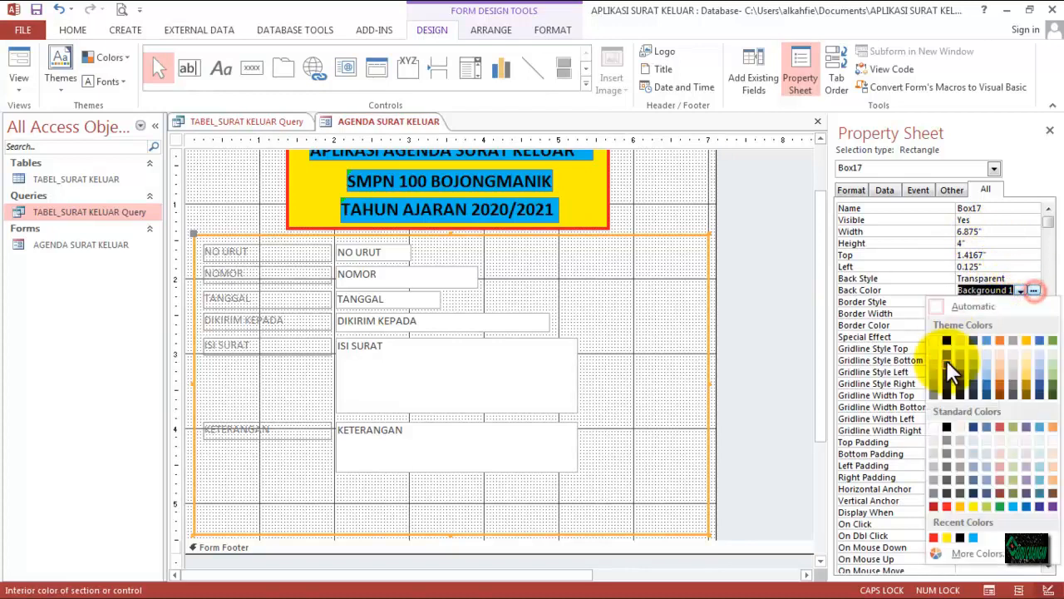
{"action": "left_click", "coordinate": [972, 505]}
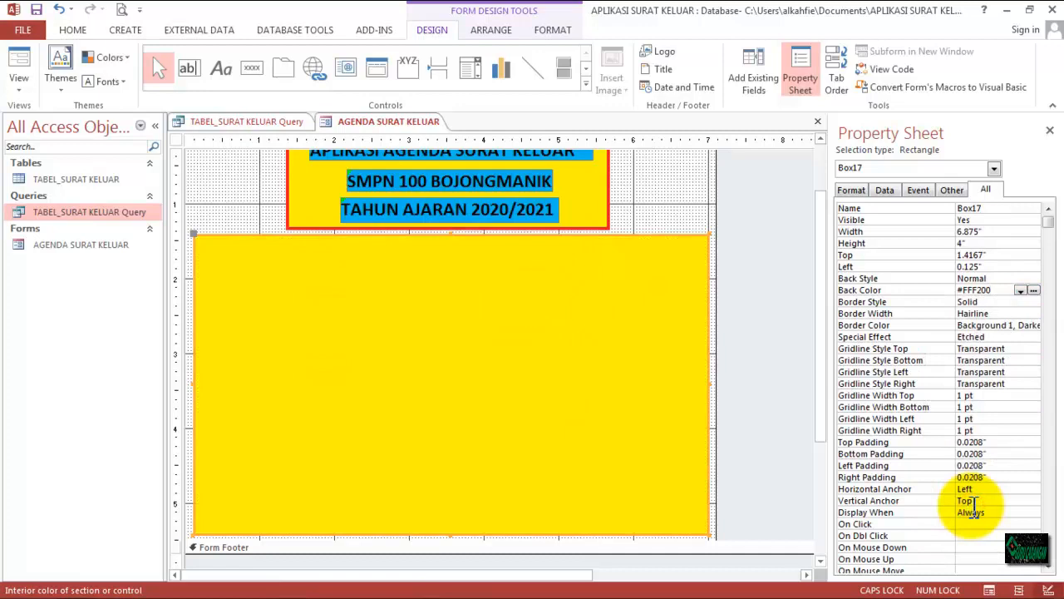
Step: Give the data-field rectangle a red (#ED1C24) border with a width of 3 pt
{"action": "left_click", "coordinate": [1010, 313]}
{"action": "left_click", "coordinate": [1034, 314]}
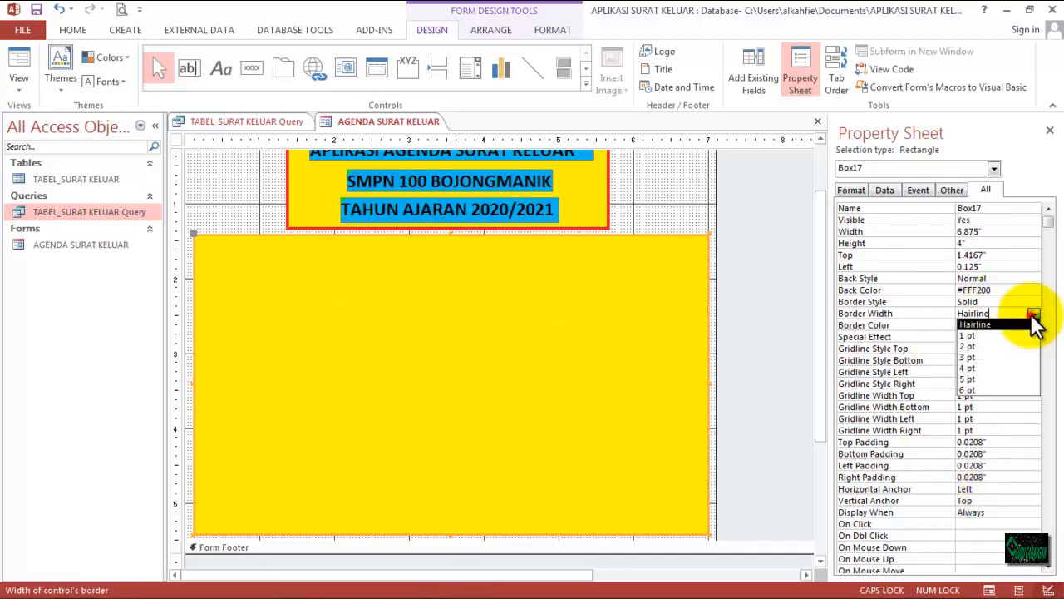
{"action": "left_click", "coordinate": [975, 358]}
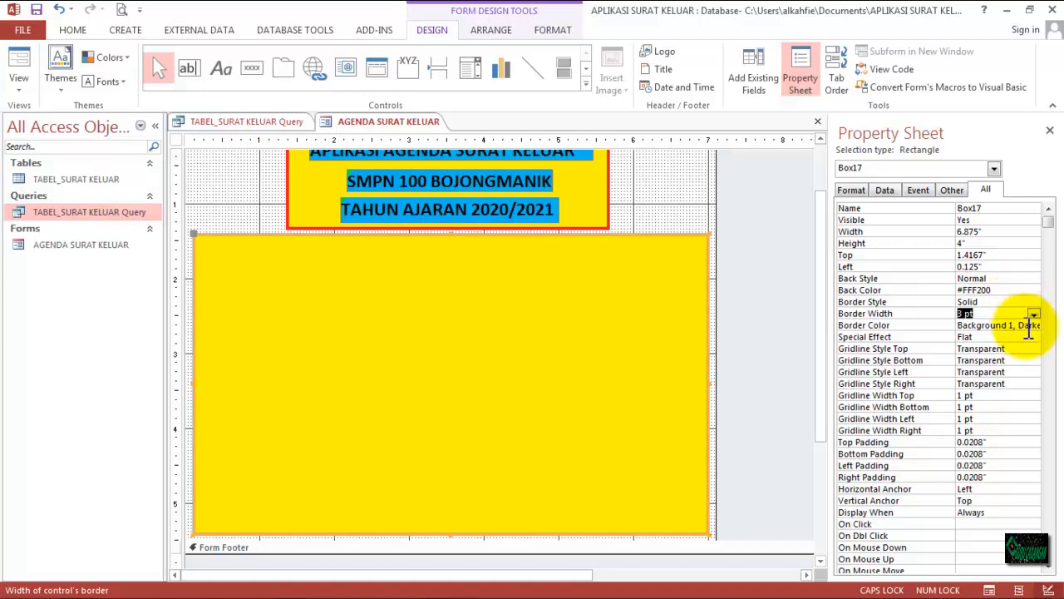
{"action": "key", "text": "Return"}
{"action": "left_click", "coordinate": [735, 260]}
Step: Send the yellow data-field rectangle behind the field labels and text boxes
{"action": "right_click", "coordinate": [549, 291]}
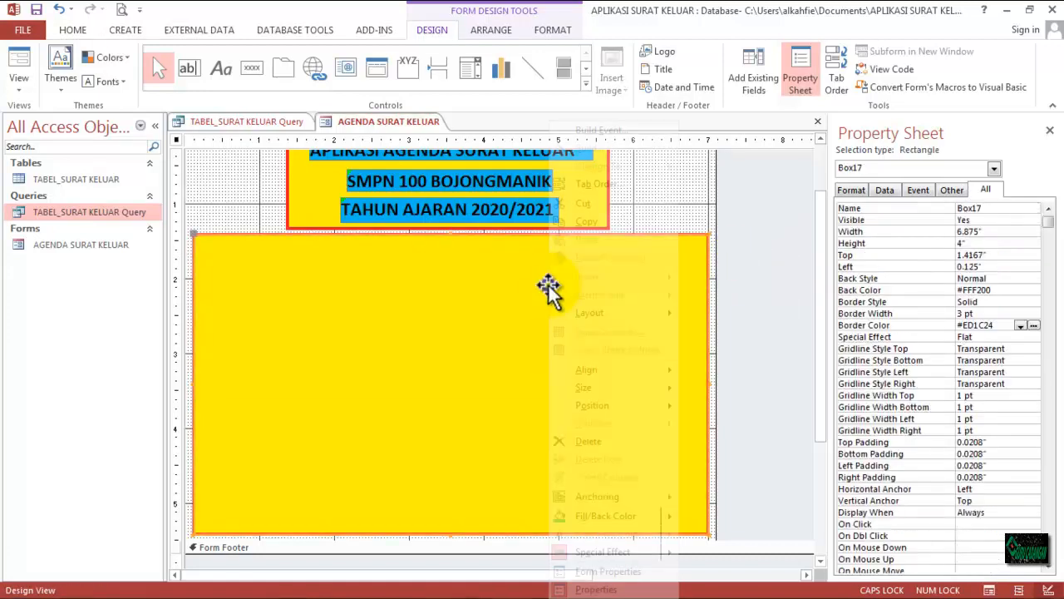
{"action": "mouse_move", "coordinate": [659, 404]}
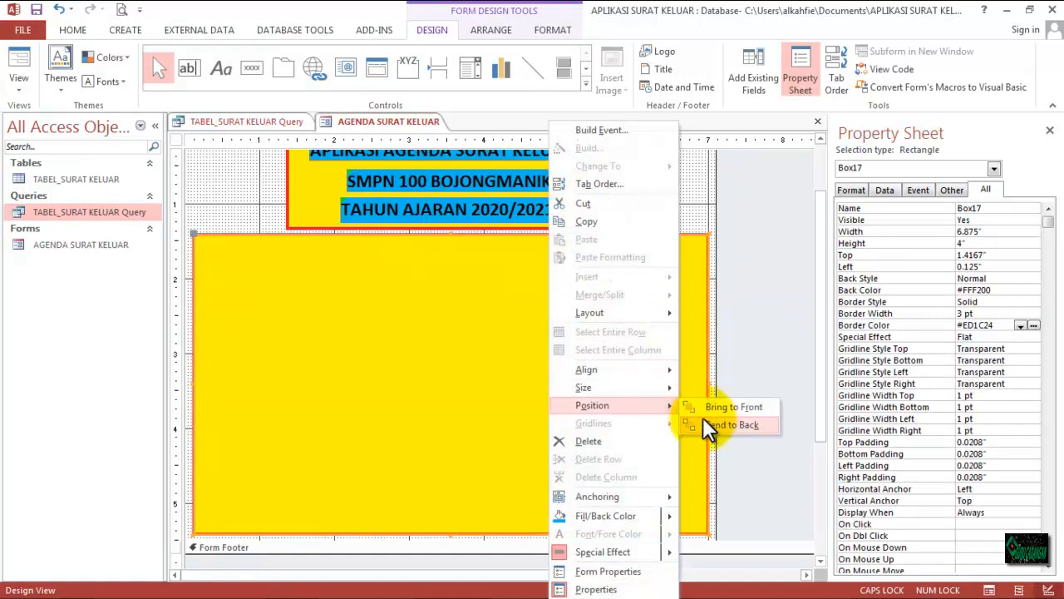
{"action": "left_click", "coordinate": [711, 432]}
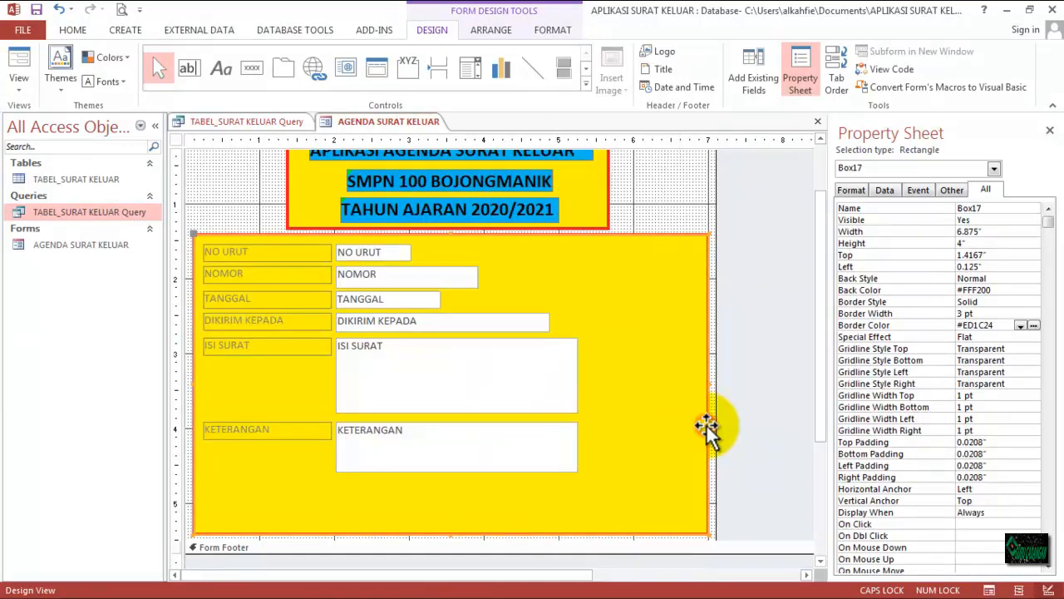
Step: Give all six field labels from NO URUT to KETERANGAN black text and a blue (#00B7EF) background
{"action": "left_click", "coordinate": [270, 260]}
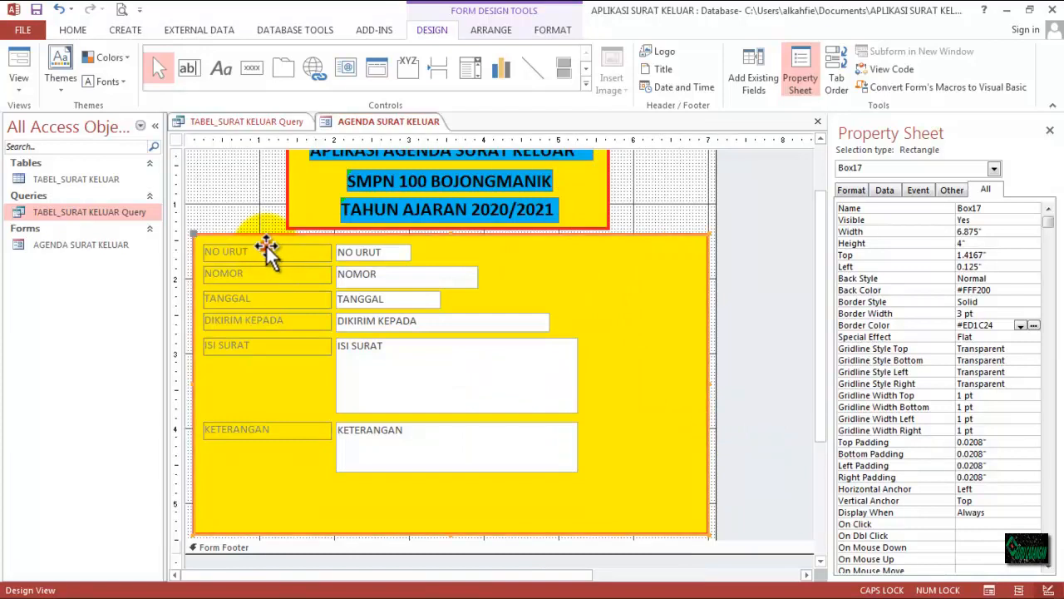
{"action": "left_click", "coordinate": [249, 210]}
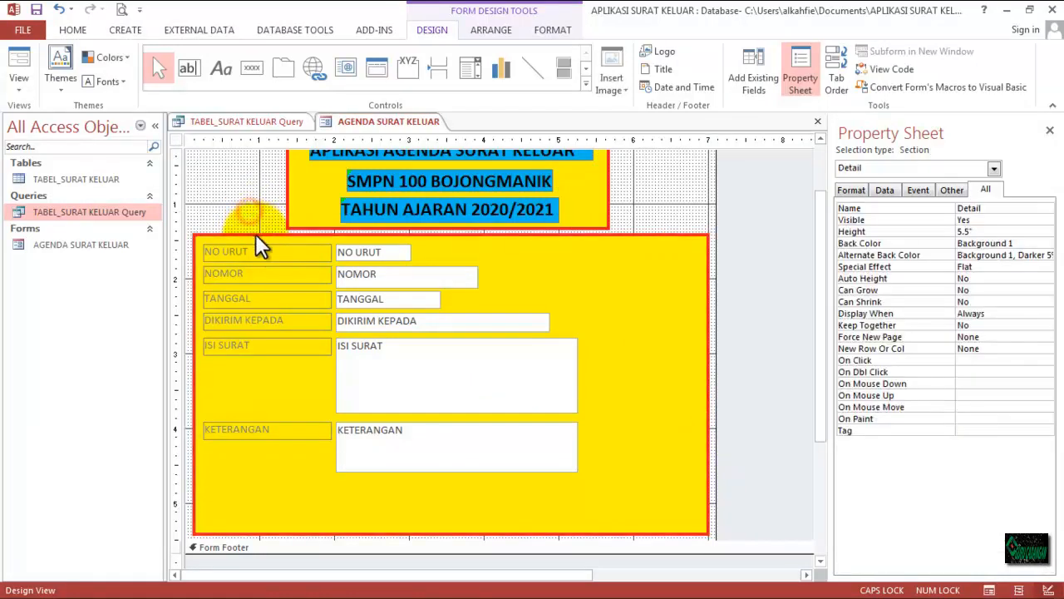
{"action": "left_click", "coordinate": [260, 246]}
{"action": "left_click", "coordinate": [267, 272], "text": "shift"}
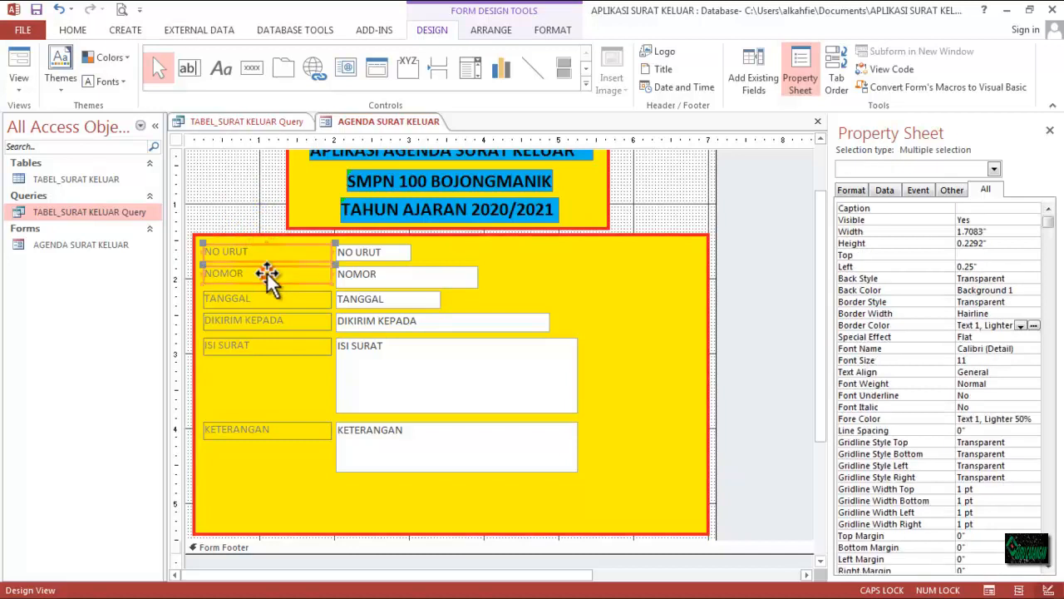
{"action": "left_click", "coordinate": [272, 300], "text": "shift"}
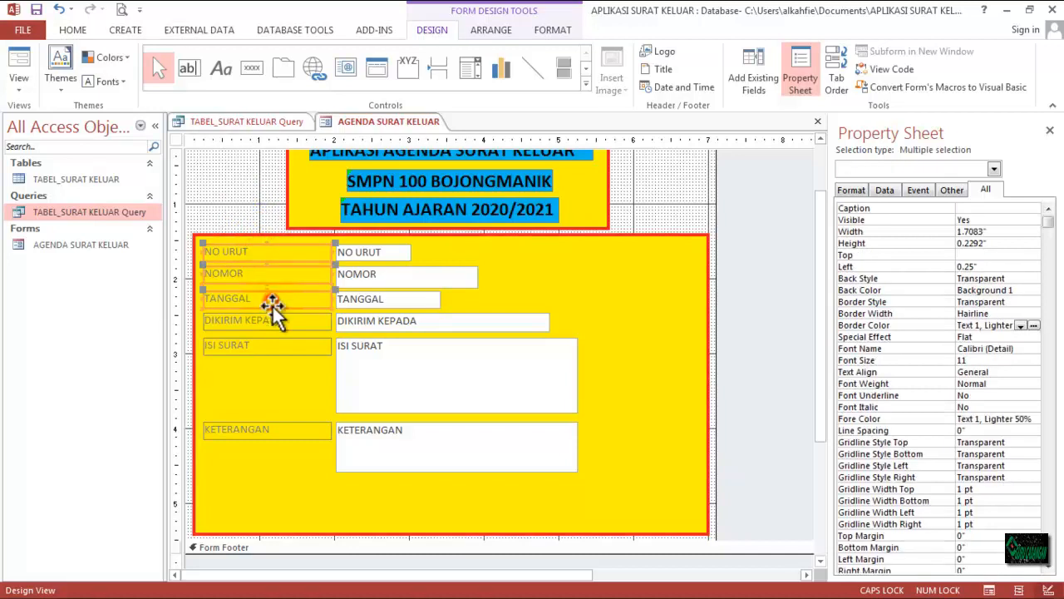
{"action": "left_click", "coordinate": [282, 346], "text": "shift"}
{"action": "left_click", "coordinate": [293, 428], "text": "shift"}
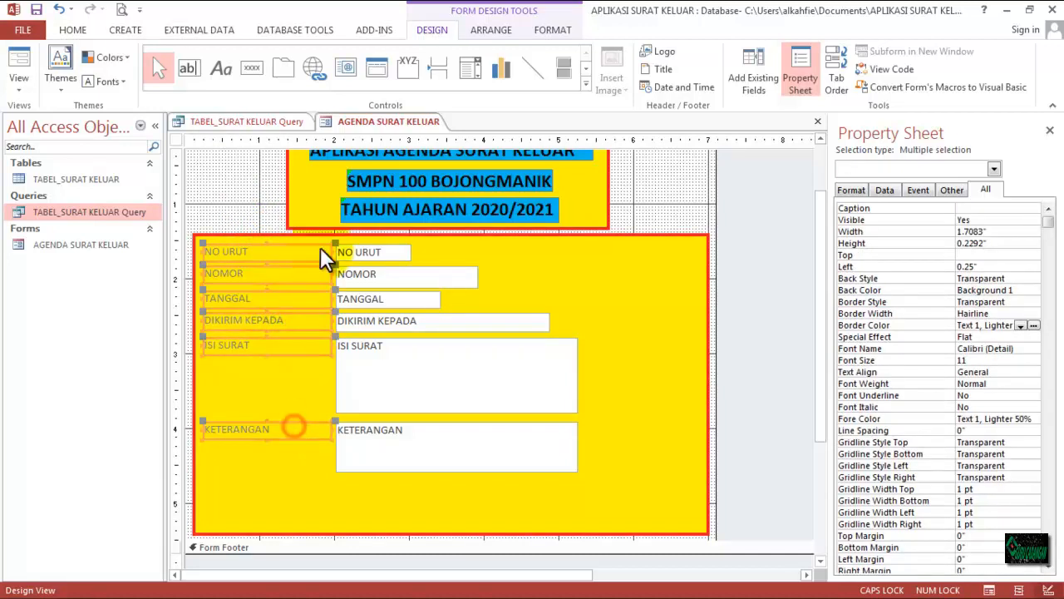
{"action": "left_click", "coordinate": [551, 29]}
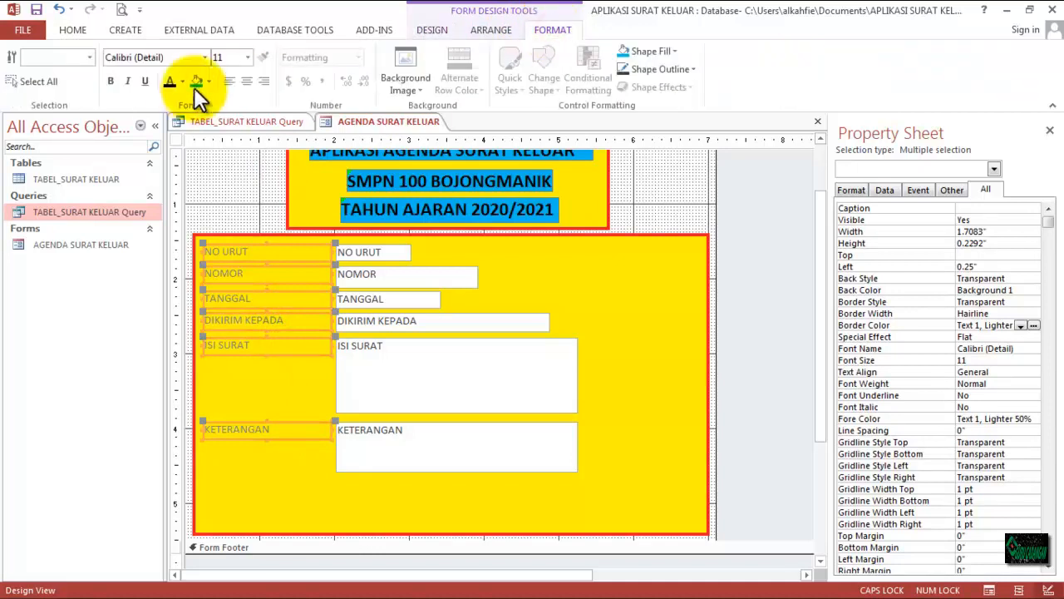
{"action": "left_click", "coordinate": [172, 80]}
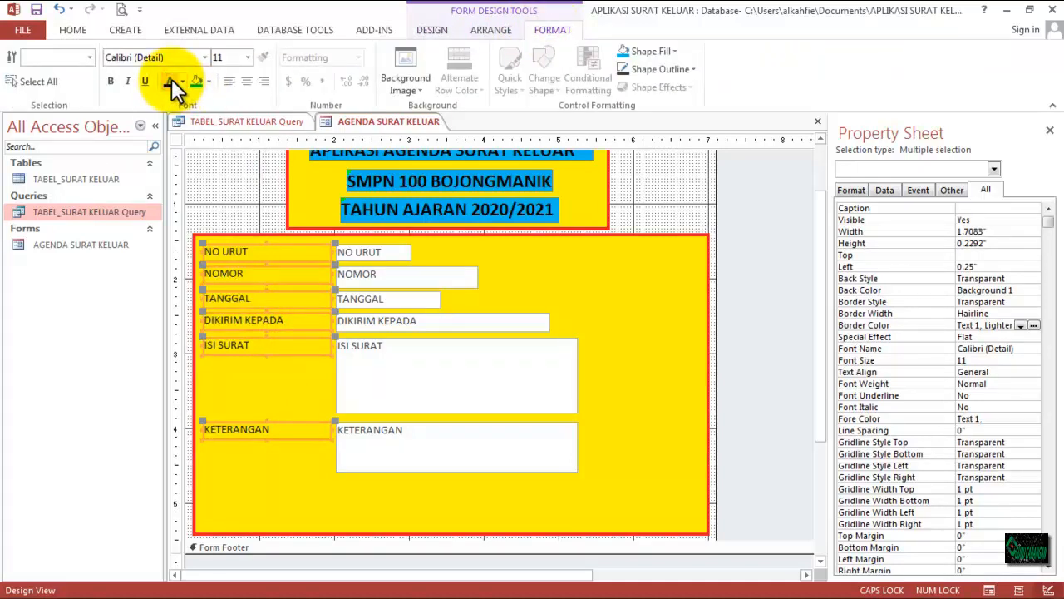
{"action": "left_click", "coordinate": [194, 82]}
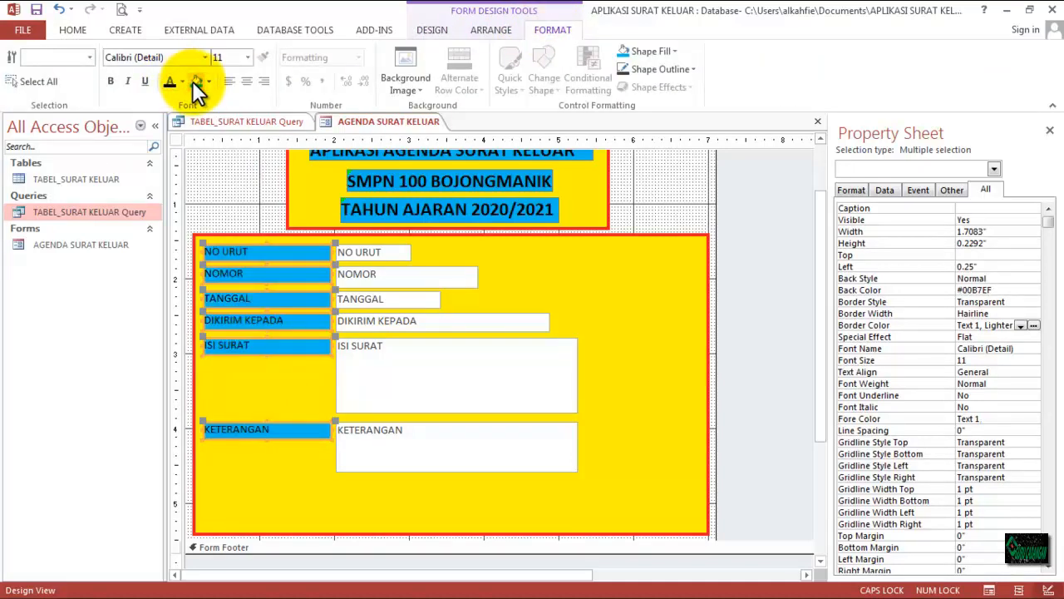
Step: Give the six field labels a green (#22B14C) border with a width of 2 pt
{"action": "left_click", "coordinate": [1034, 315]}
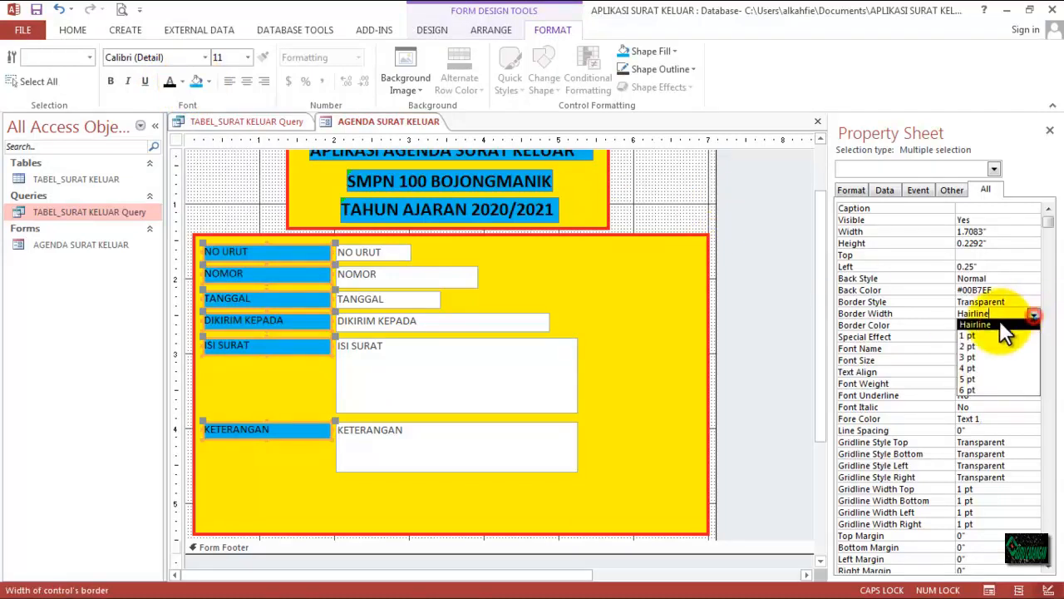
{"action": "left_click", "coordinate": [973, 346]}
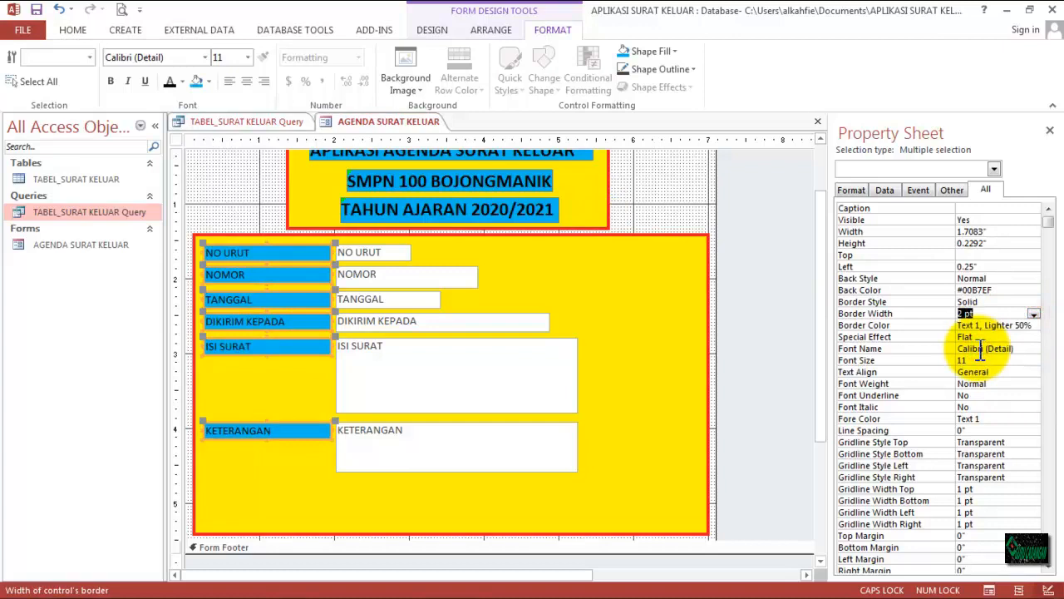
{"action": "left_click", "coordinate": [1036, 325]}
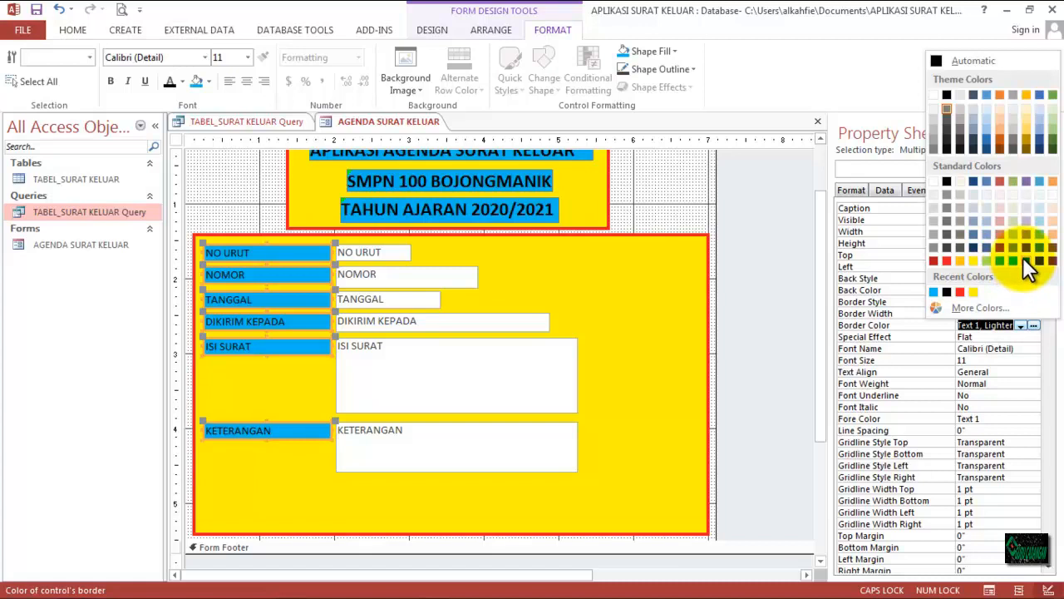
{"action": "left_click", "coordinate": [998, 255]}
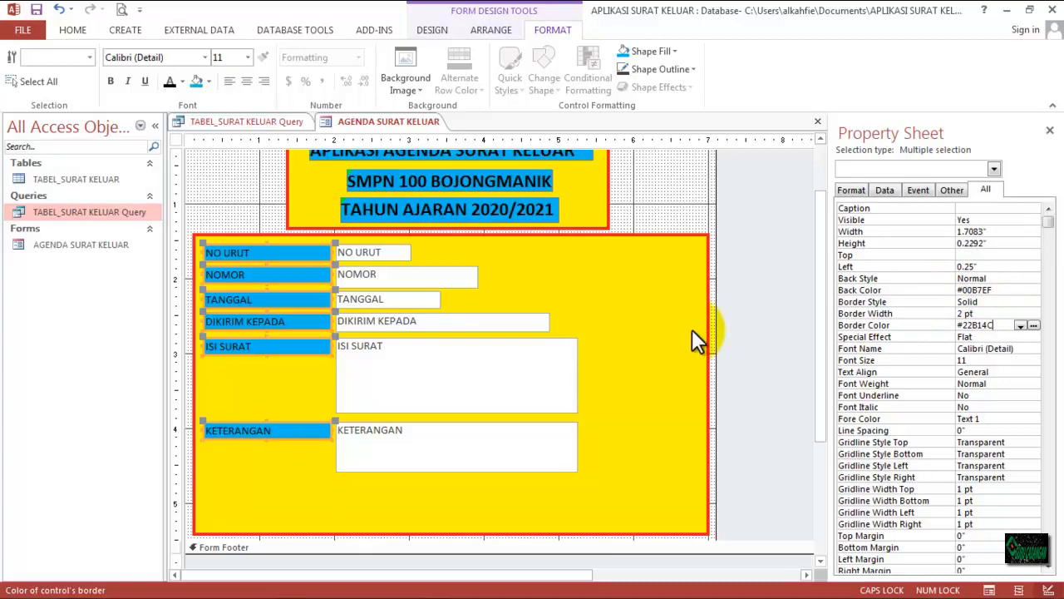
{"action": "left_click", "coordinate": [654, 305]}
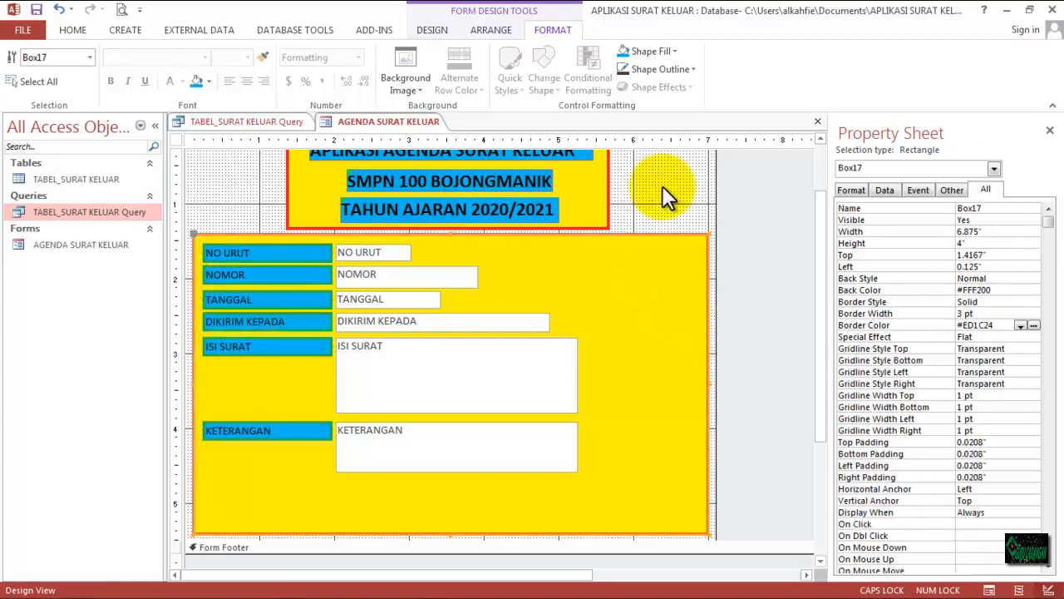
Step: Set the back colour of the form's Detail section to blue (#00B7EF)
{"action": "left_click", "coordinate": [706, 158]}
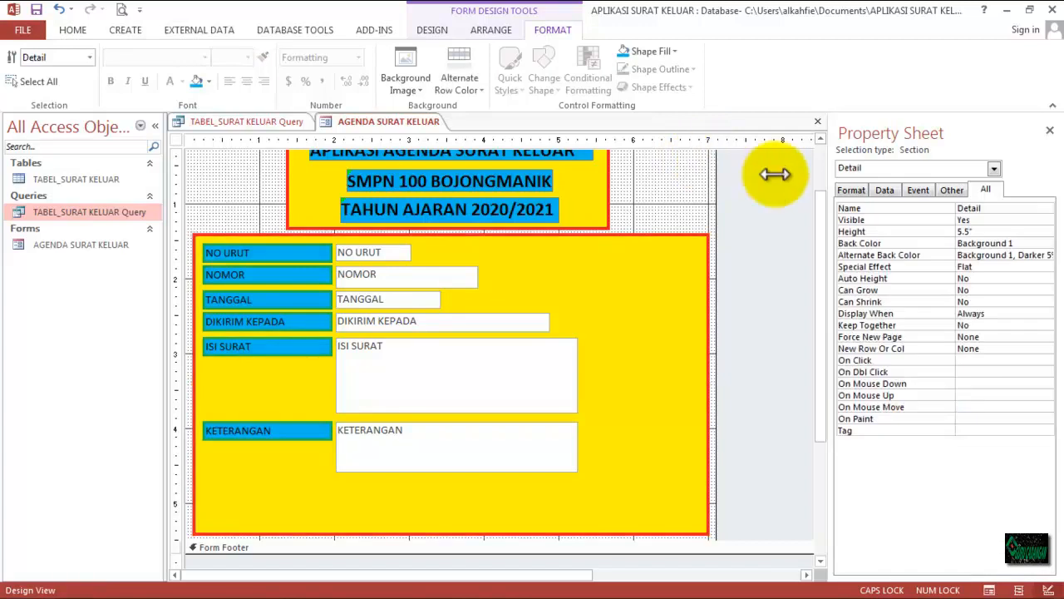
{"action": "left_click", "coordinate": [994, 169]}
{"action": "left_click", "coordinate": [994, 169]}
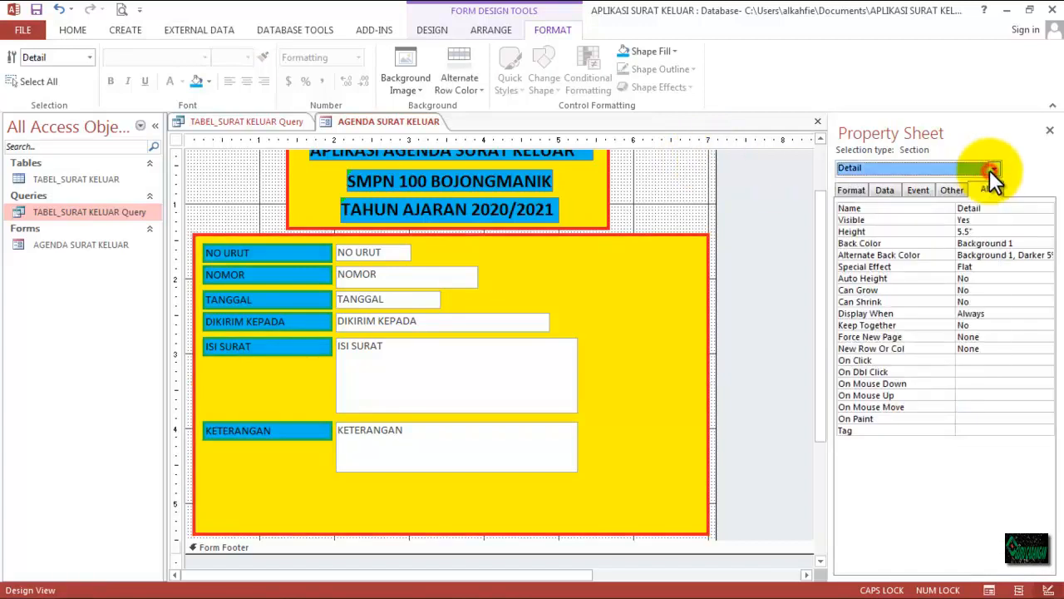
{"action": "left_click", "coordinate": [1029, 242]}
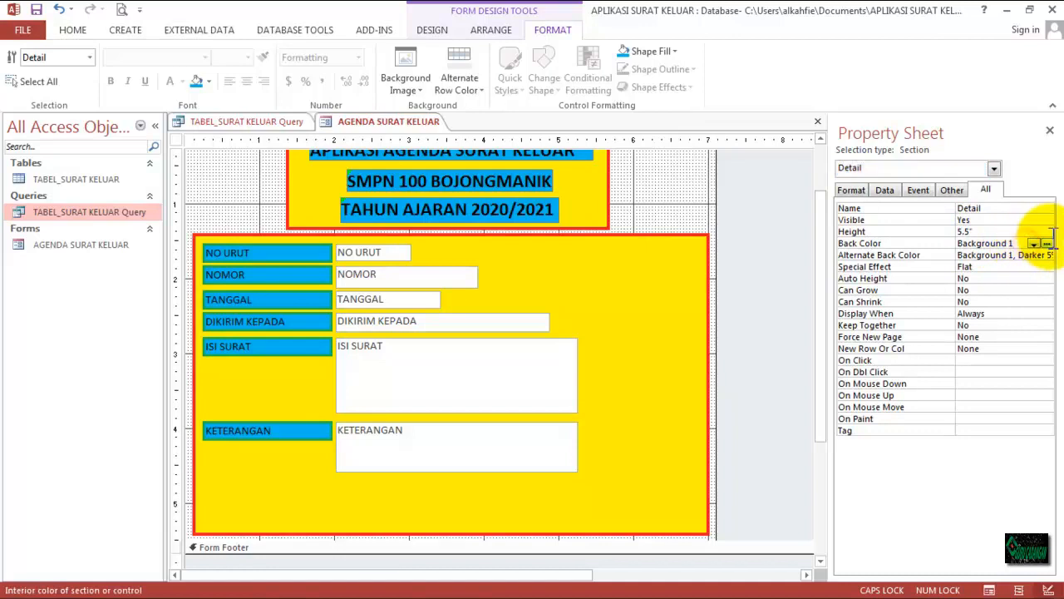
{"action": "left_click", "coordinate": [1049, 243]}
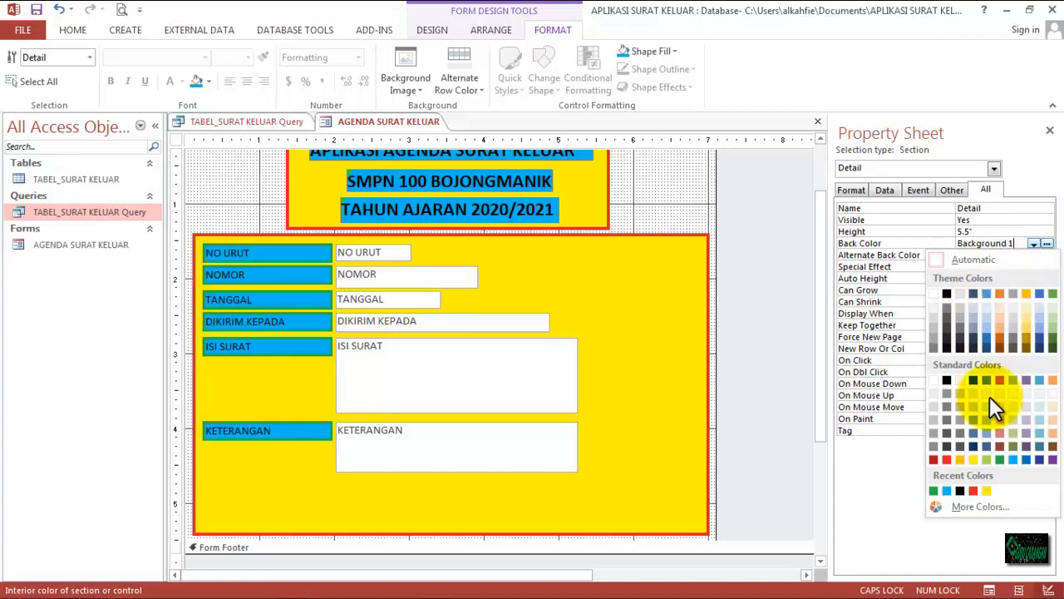
{"action": "left_click", "coordinate": [1010, 460]}
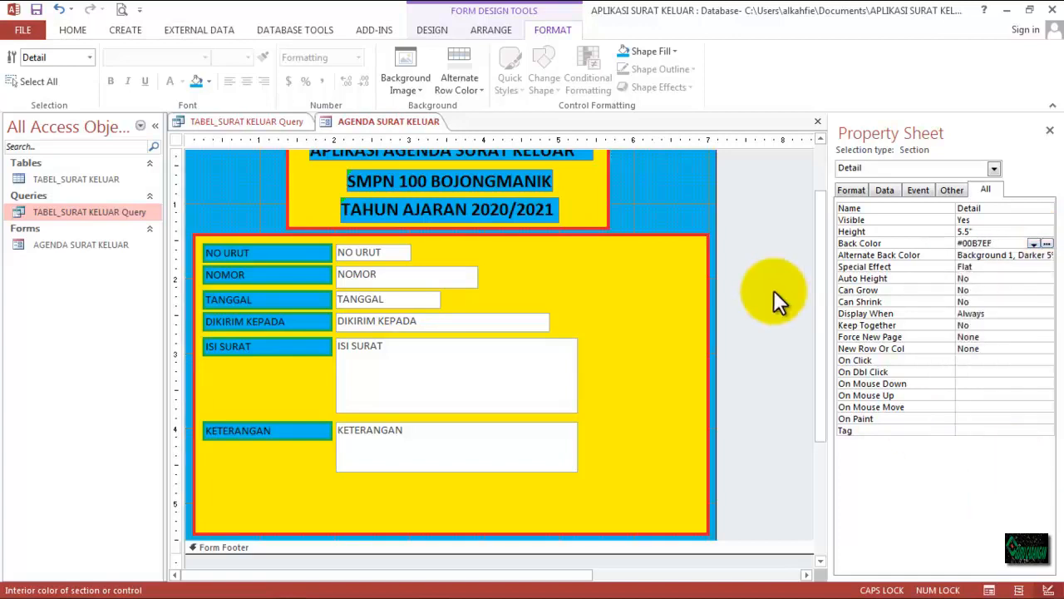
Step: Preview the AGENDA SURAT KELUAR form in Form View and return it to Design View
{"action": "left_click", "coordinate": [755, 251]}
{"action": "mouse_move", "coordinate": [818, 258]}
{"action": "left_mouse_down"}
{"action": "mouse_move", "coordinate": [816, 167]}
{"action": "mouse_move", "coordinate": [818, 250]}
{"action": "left_mouse_up"}
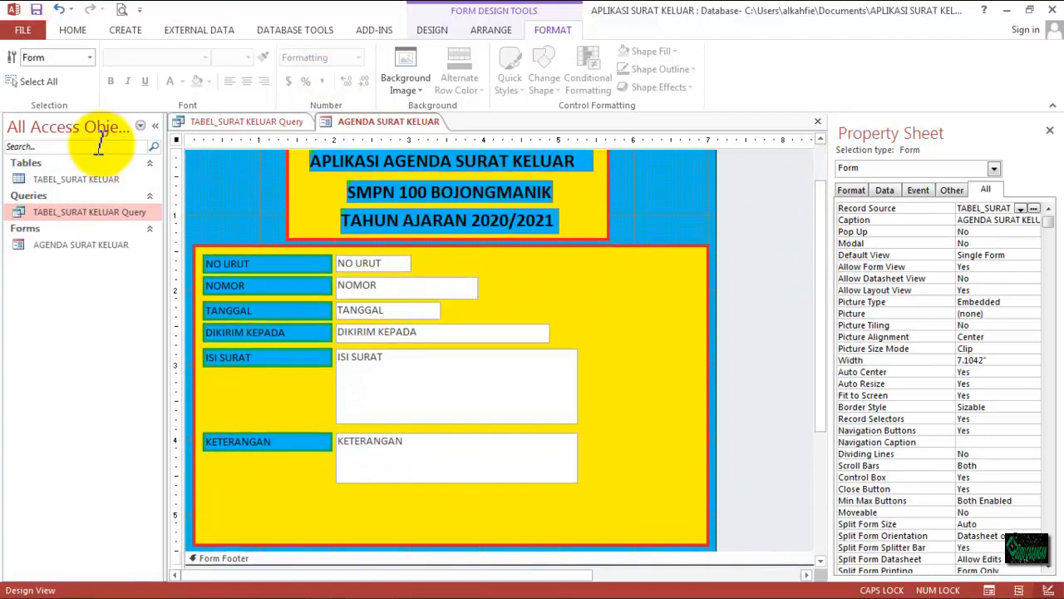
{"action": "right_click", "coordinate": [378, 120]}
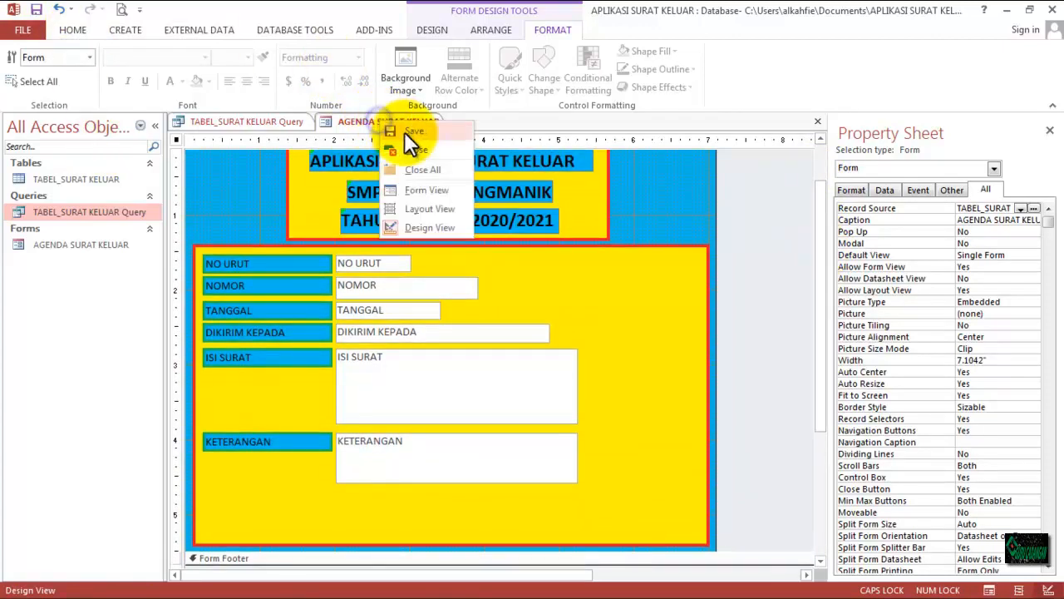
{"action": "left_click", "coordinate": [419, 191]}
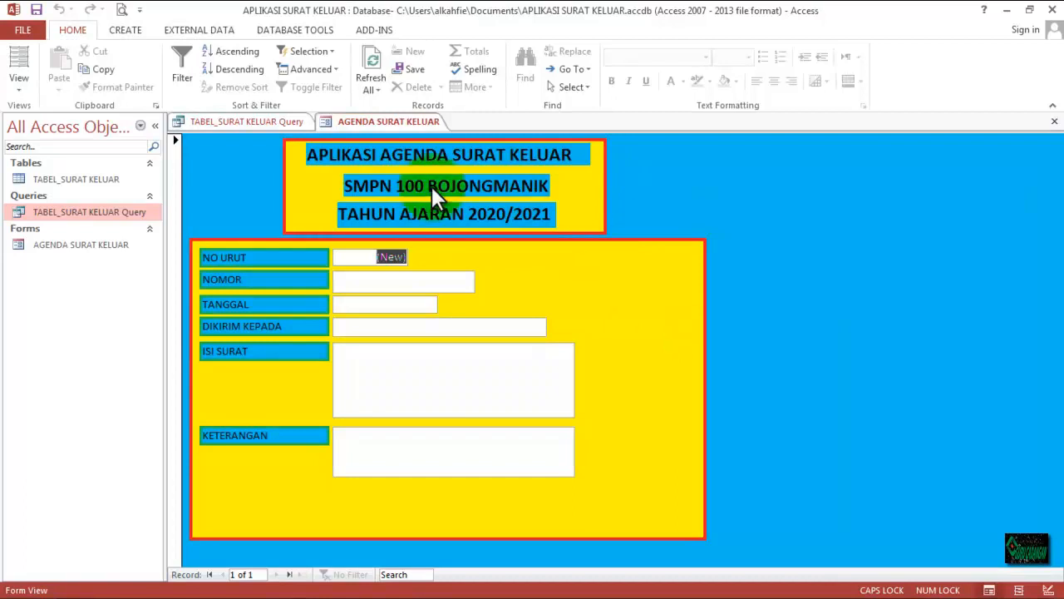
{"action": "right_click", "coordinate": [387, 130]}
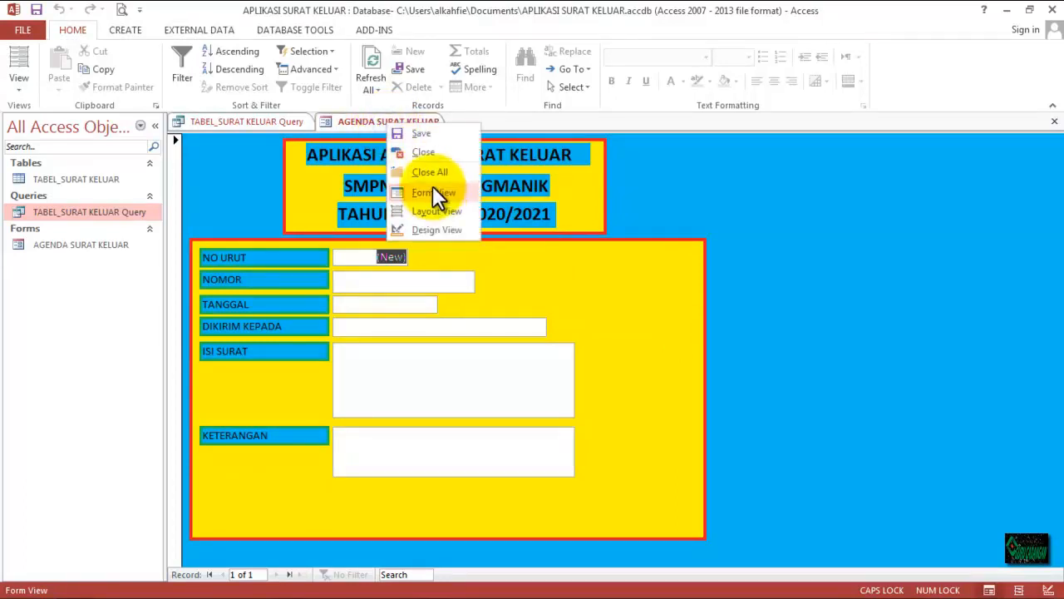
{"action": "left_click", "coordinate": [438, 232]}
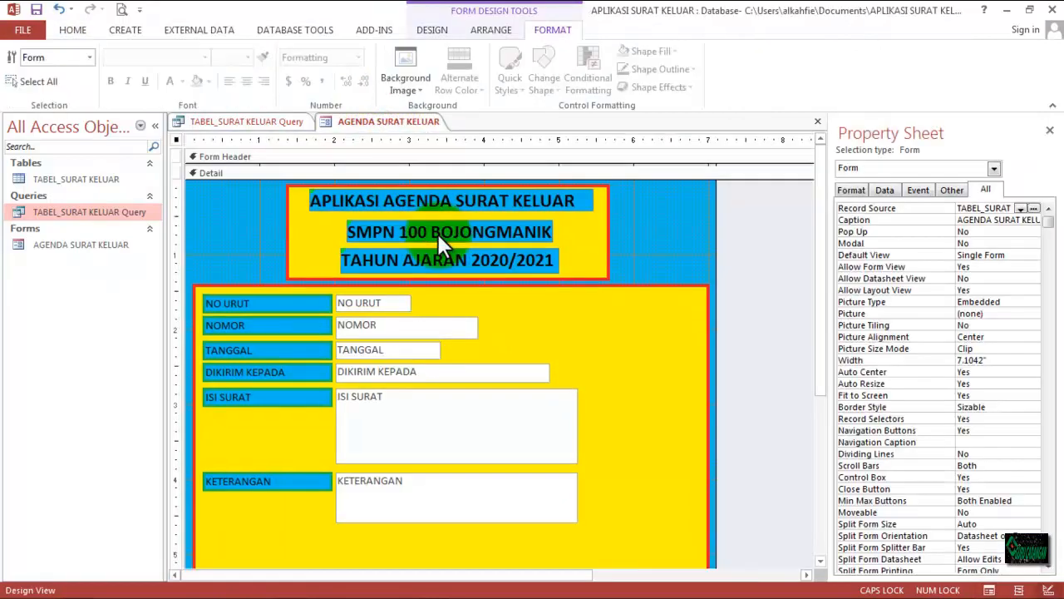
Step: Draw a command button about 1.08" by 0.33" below the KETERANGAN label and assign it the Record Operations action Add New Record
{"action": "left_click_drag", "start_coordinate": [820, 207], "coordinate": [823, 320]}
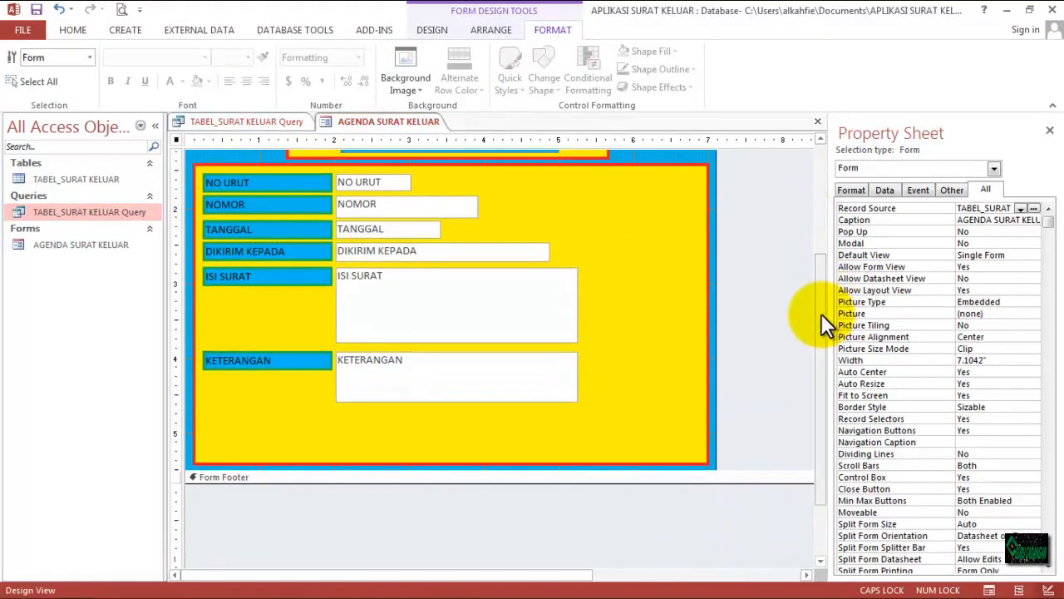
{"action": "left_click", "coordinate": [432, 33]}
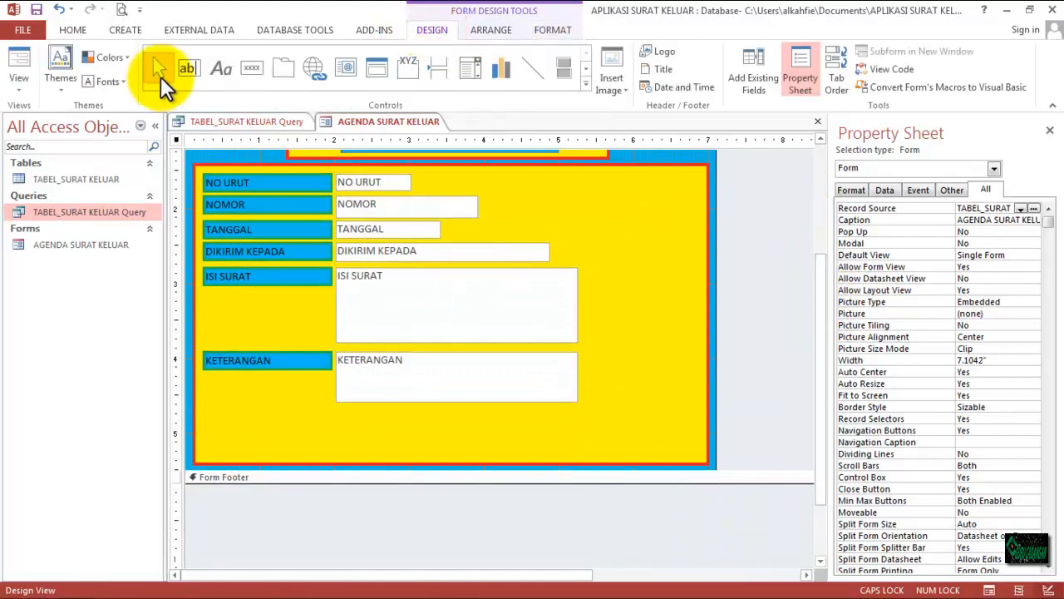
{"action": "left_click", "coordinate": [252, 70]}
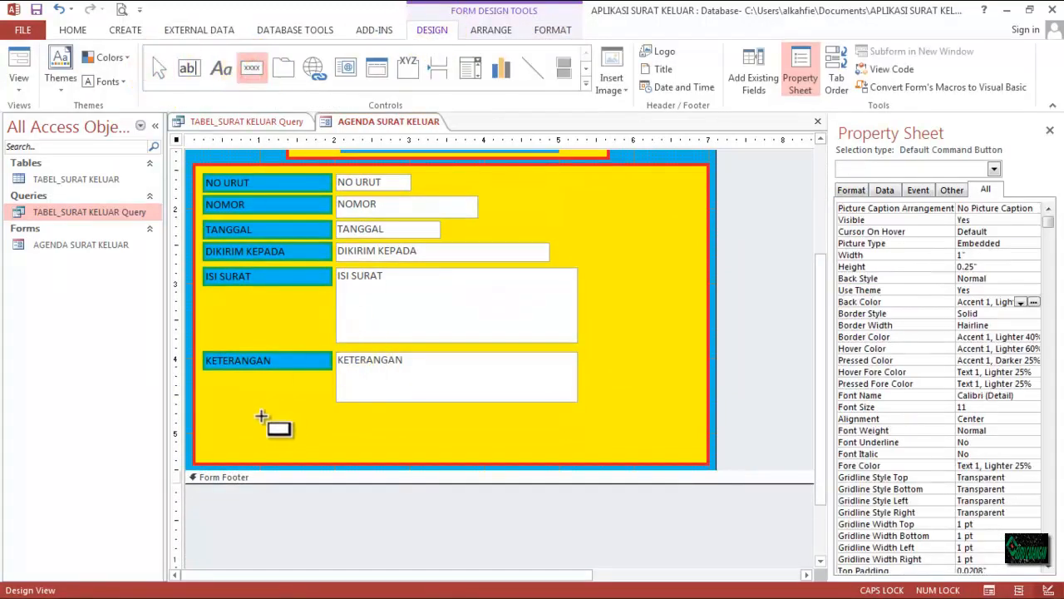
{"action": "left_click_drag", "start_coordinate": [250, 412], "coordinate": [331, 436]}
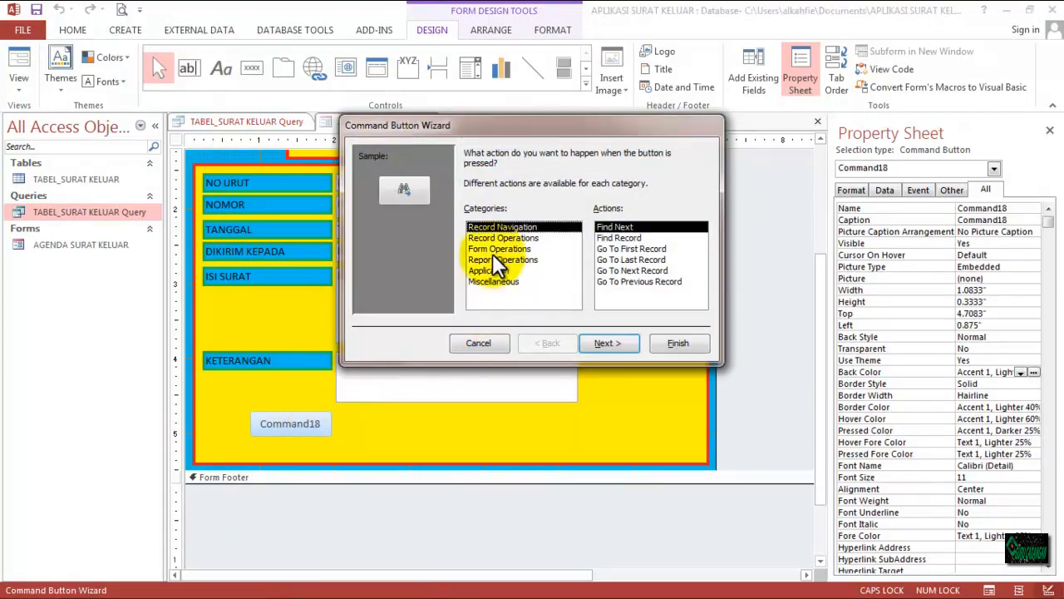
{"action": "left_click", "coordinate": [529, 239]}
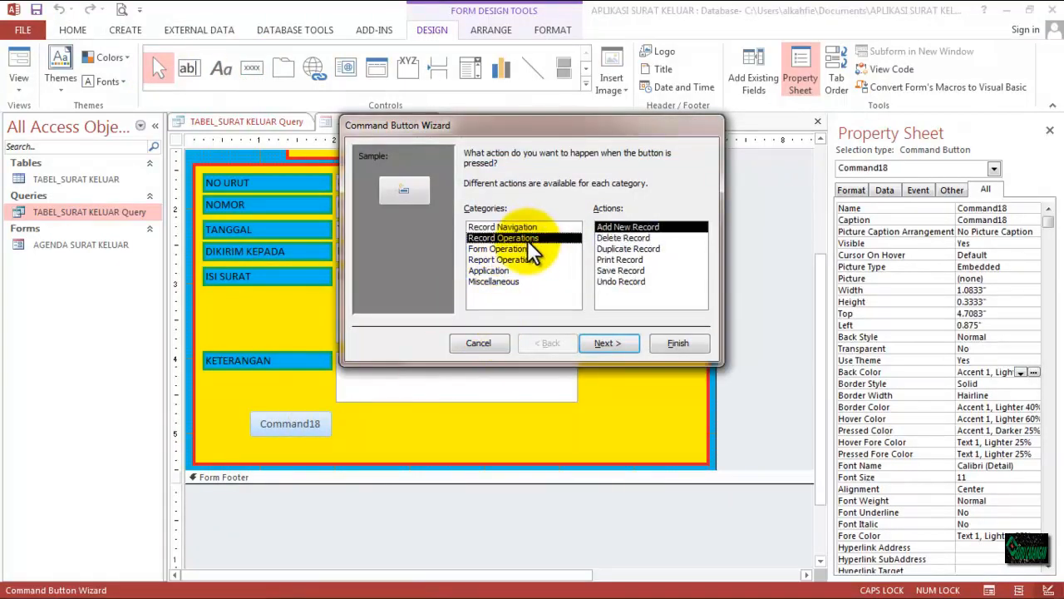
{"action": "left_click", "coordinate": [597, 345]}
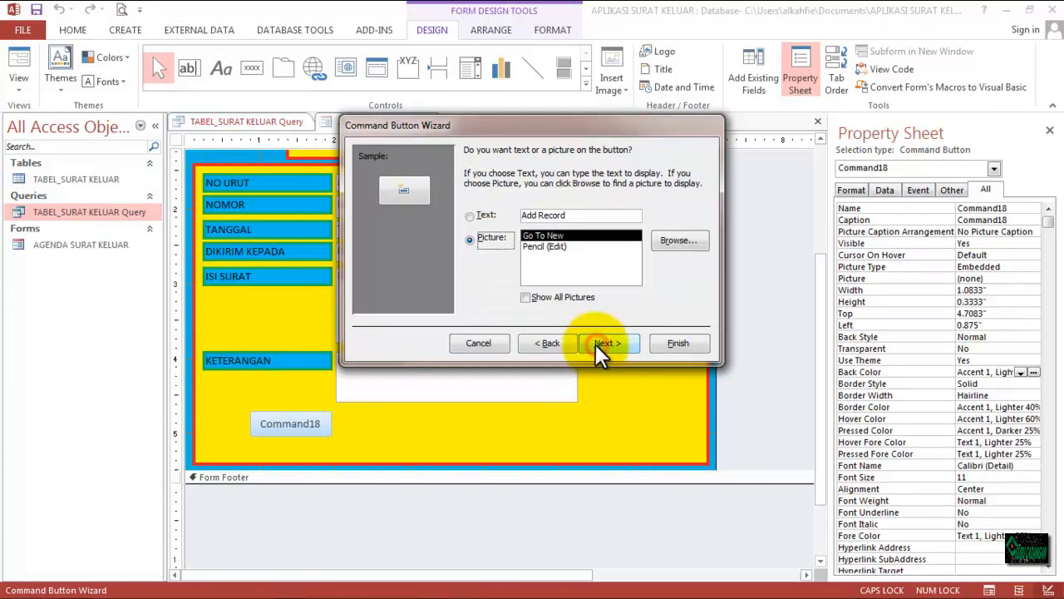
Step: Give the add-record button the text TAMBAH and the name CMD_TAMBAH, and finish the wizard
{"action": "left_click", "coordinate": [508, 217]}
{"action": "type", "text": "TAMBAH"}
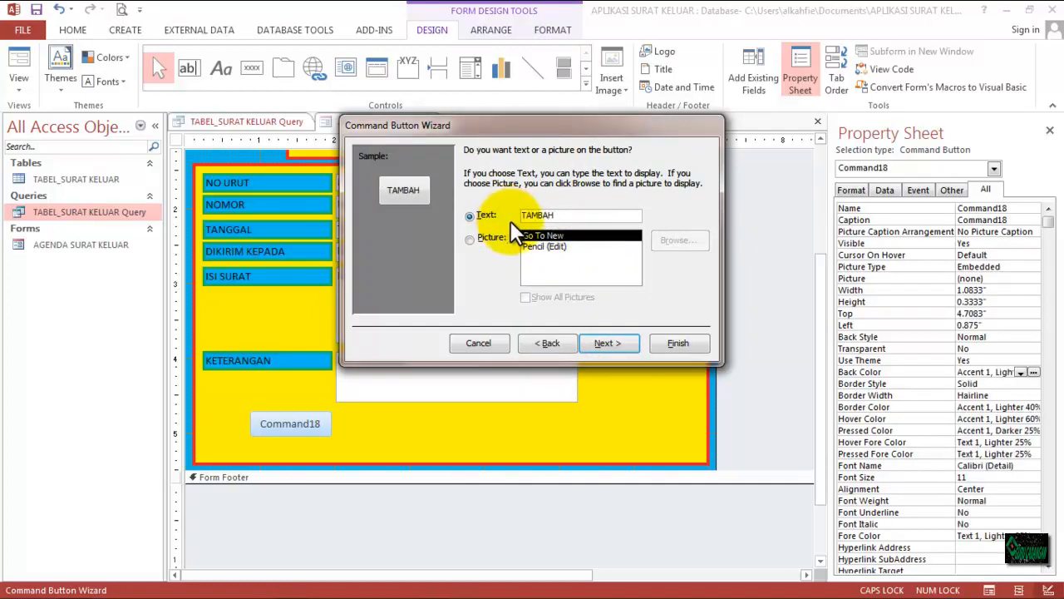
{"action": "left_click", "coordinate": [608, 343]}
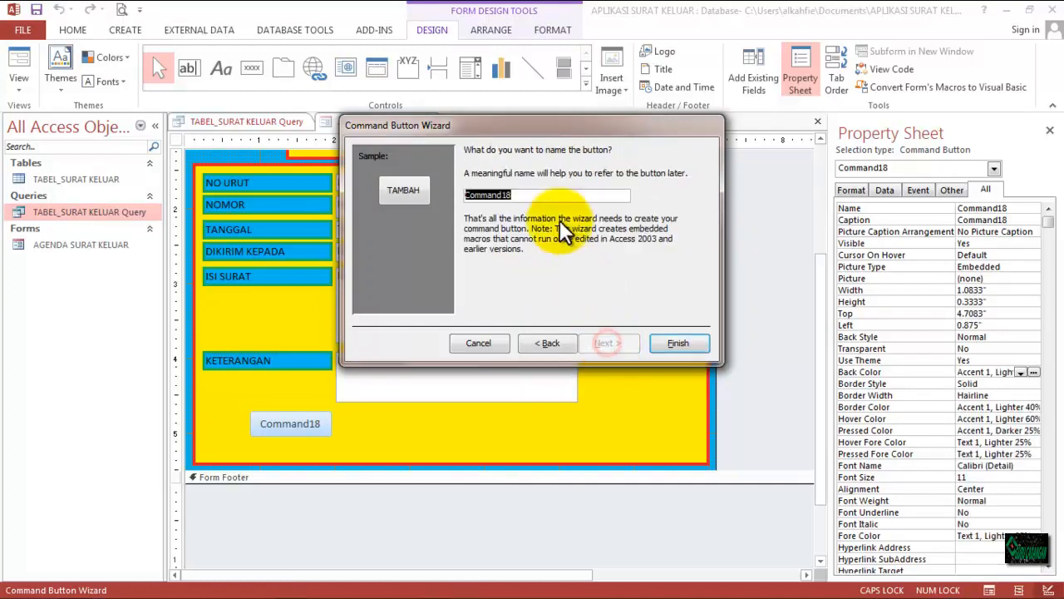
{"action": "type", "text": "CMD_"}
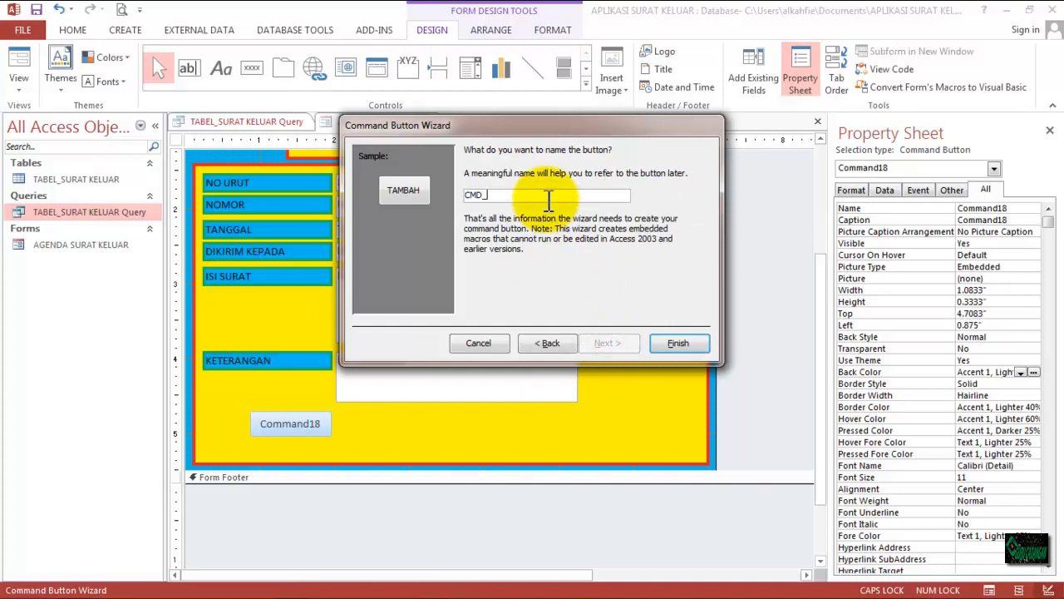
{"action": "type", "text": "TAMBAH"}
{"action": "left_click", "coordinate": [666, 348]}
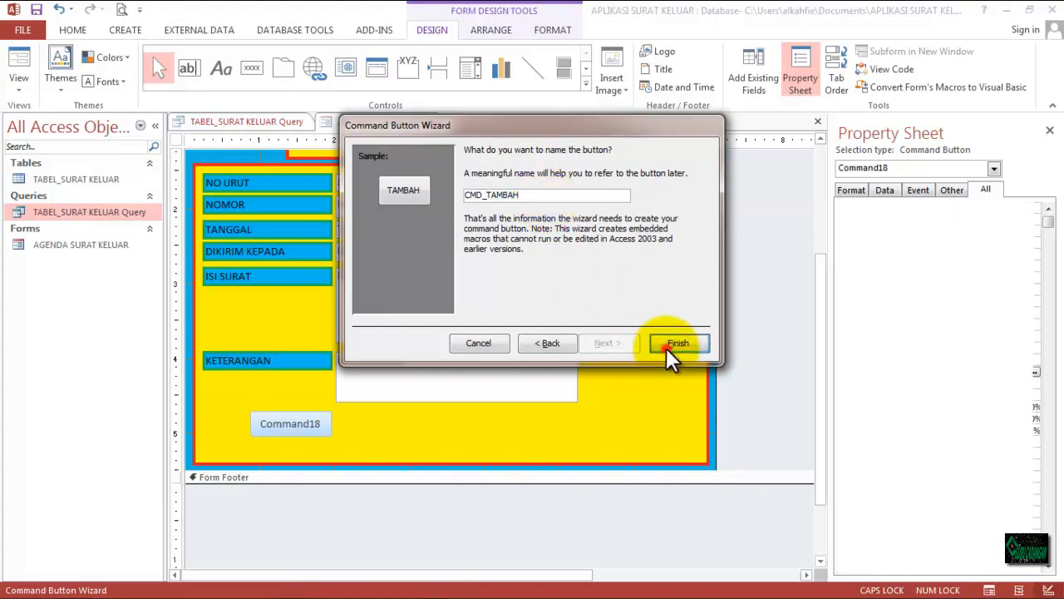
Step: Draw a second command button about 0.75" by 0.29" to the right of TAMBAH with the Record Operations action Save Record
{"action": "left_click", "coordinate": [252, 66]}
{"action": "left_click", "coordinate": [334, 410]}
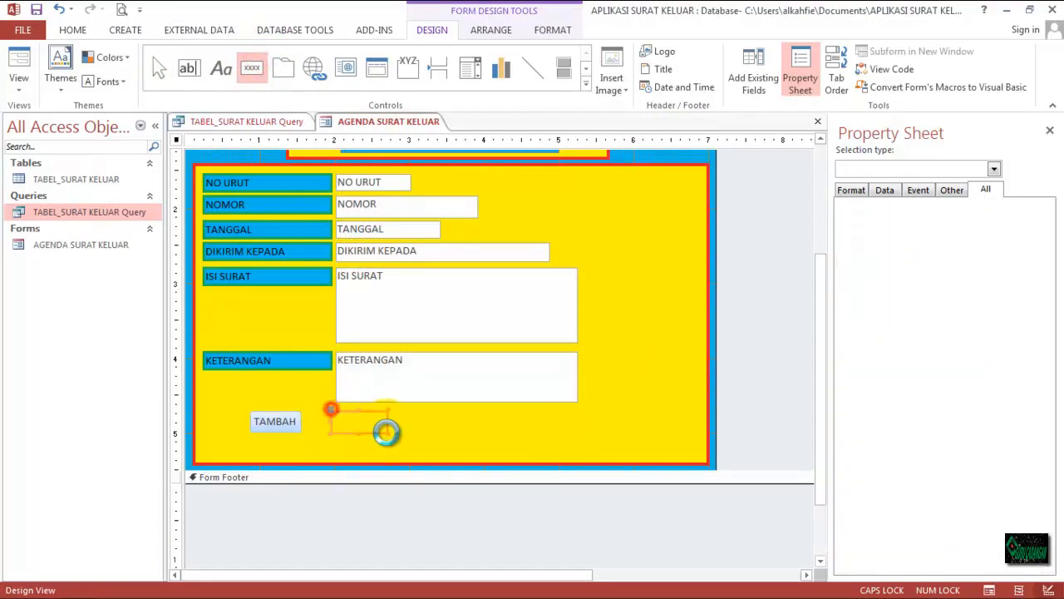
{"action": "left_click", "coordinate": [559, 238]}
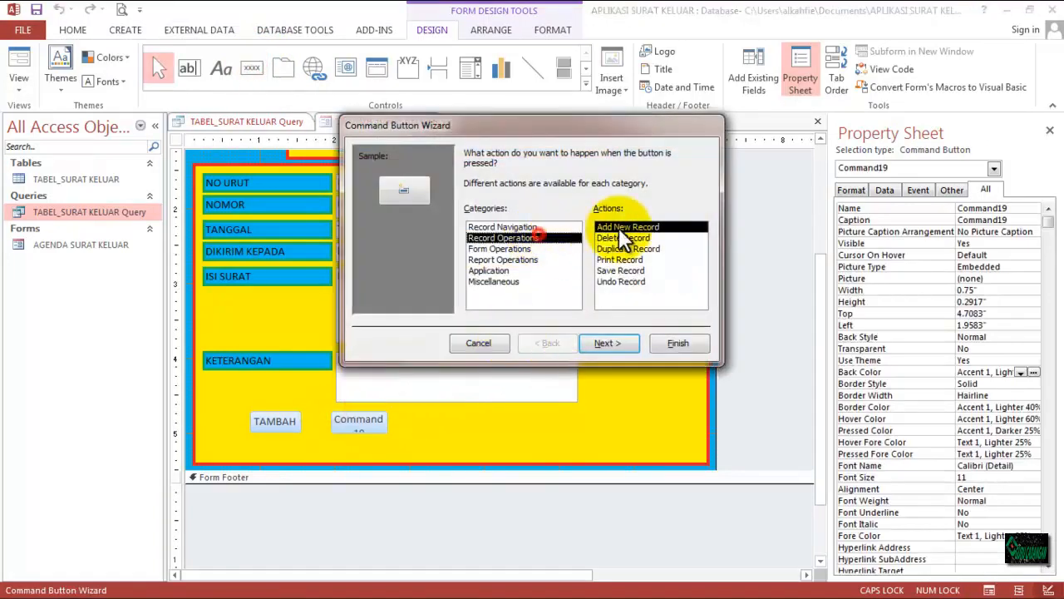
{"action": "left_click", "coordinate": [621, 269]}
{"action": "left_click", "coordinate": [606, 342]}
Step: Give the save-record button the text SIMPAN and the name CMD_SIMPAN, and finish the wizard
{"action": "left_click", "coordinate": [472, 216]}
{"action": "type", "text": "SIMPAN"}
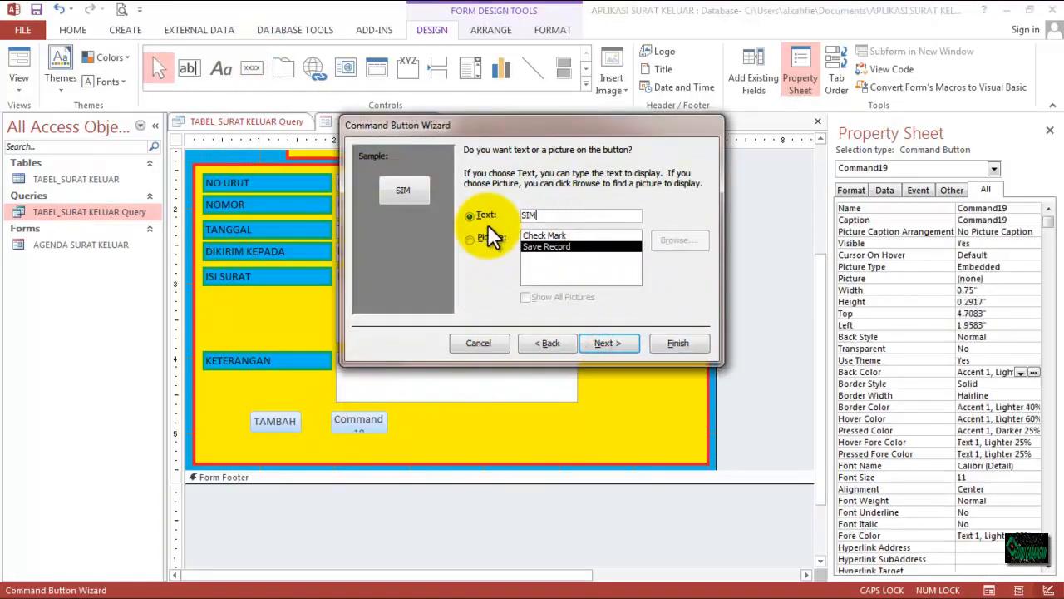
{"action": "left_click", "coordinate": [599, 337]}
{"action": "type", "text": "CMD_SIMPAN"}
{"action": "left_click", "coordinate": [678, 343]}
Step: Draw a third command button about 0.67" by 0.21" to the right of SIMPAN with the Record Navigation action Find Record
{"action": "left_click", "coordinate": [251, 67]}
{"action": "left_click", "coordinate": [395, 412]}
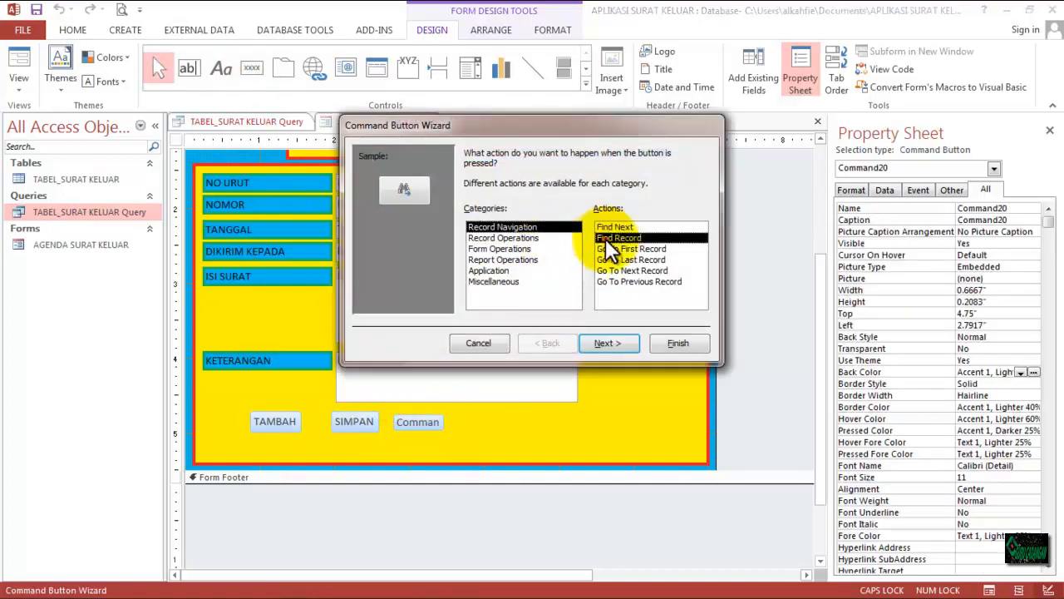
{"action": "left_click", "coordinate": [539, 239]}
{"action": "left_click", "coordinate": [535, 227]}
{"action": "left_click", "coordinate": [611, 239]}
{"action": "left_click", "coordinate": [611, 343]}
Step: Give the find-record button the text CARI and the name CMD_CARI, and finish the wizard
{"action": "left_click", "coordinate": [571, 218]}
{"action": "key", "text": "BackSpace"}
{"action": "key", "text": "BackSpace"}
{"action": "key", "text": "BackSpace"}
{"action": "key", "text": "BackSpace"}
{"action": "key", "text": "BackSpace"}
{"action": "key", "text": "BackSpace"}
{"action": "key", "text": "BackSpace"}
{"action": "key", "text": "BackSpace"}
{"action": "key", "text": "BackSpace"}
{"action": "key", "text": "BackSpace"}
{"action": "key", "text": "BackSpace"}
{"action": "type", "text": "CARI"}
{"action": "left_click", "coordinate": [607, 342]}
{"action": "type", "text": "CMD_CARI"}
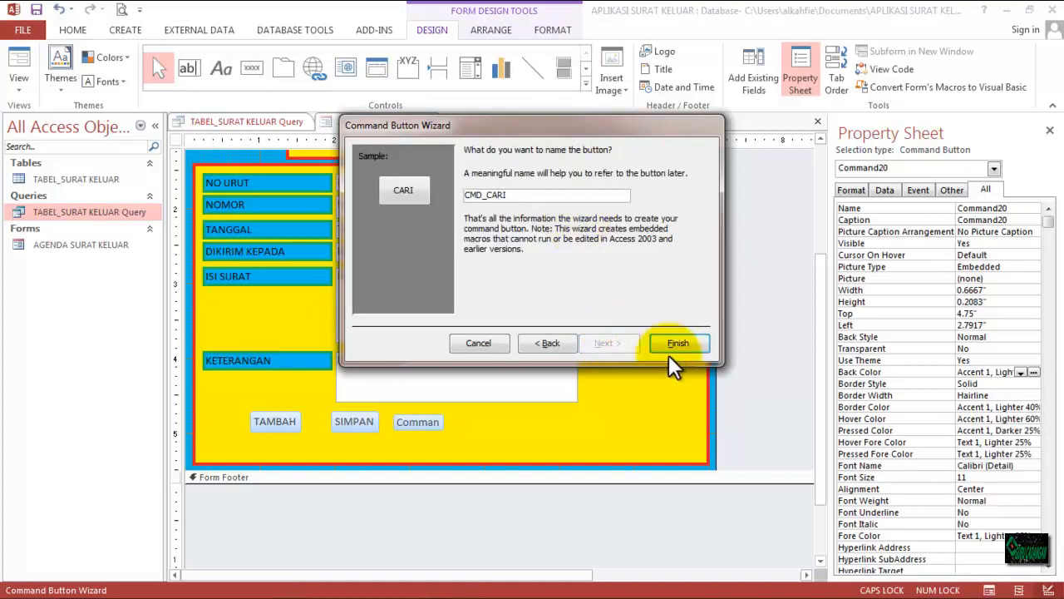
{"action": "left_click", "coordinate": [676, 343]}
{"action": "left_click", "coordinate": [414, 413]}
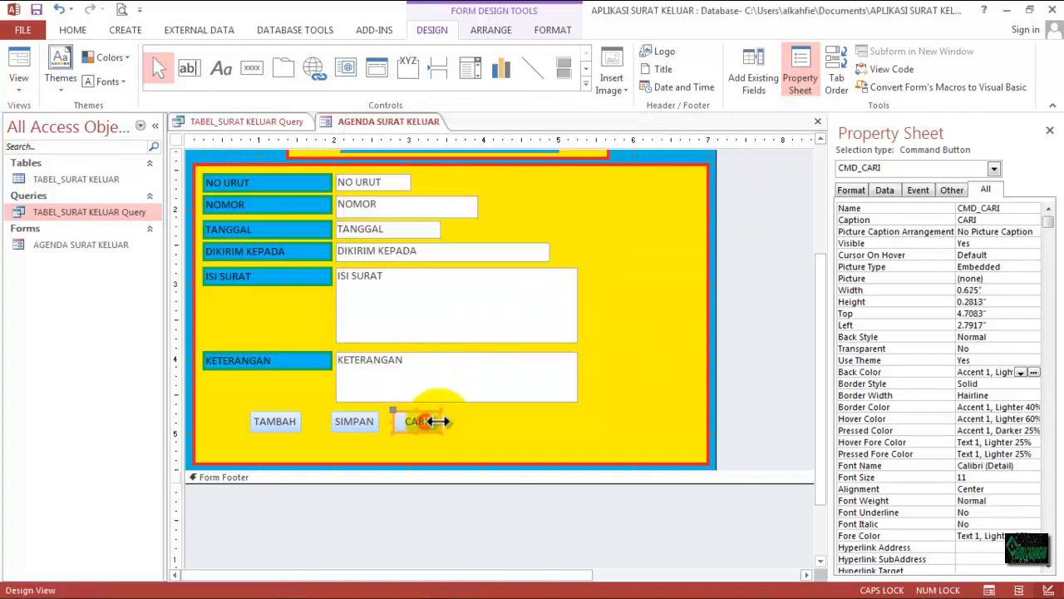
Step: Draw a fourth command button about 1.21" by 0.46" well to the right of CARI with the Form Operations action Close Form
{"action": "left_click", "coordinate": [252, 68]}
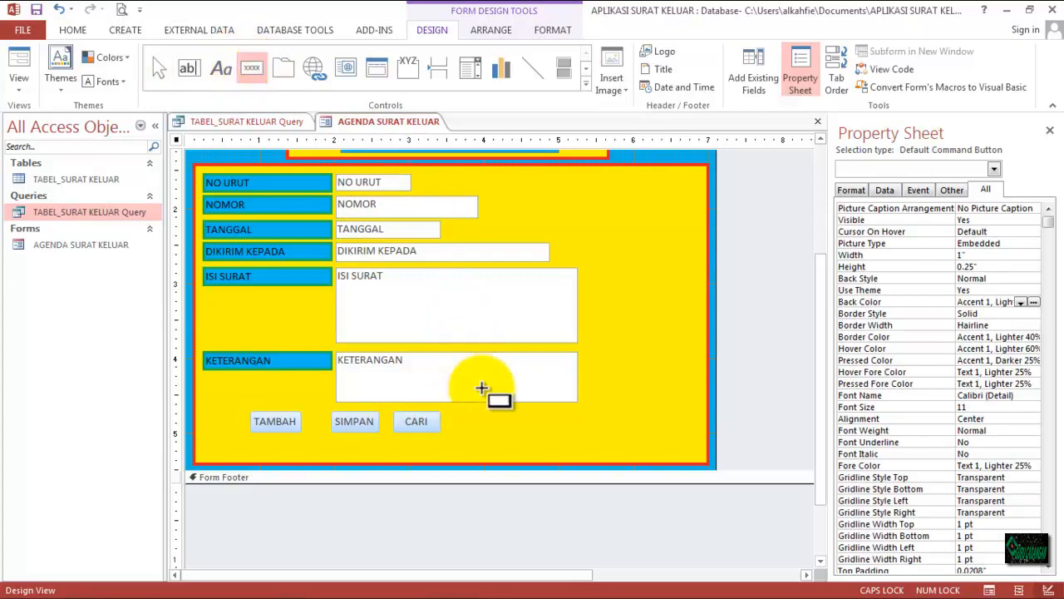
{"action": "left_click_drag", "start_coordinate": [574, 410], "coordinate": [665, 444]}
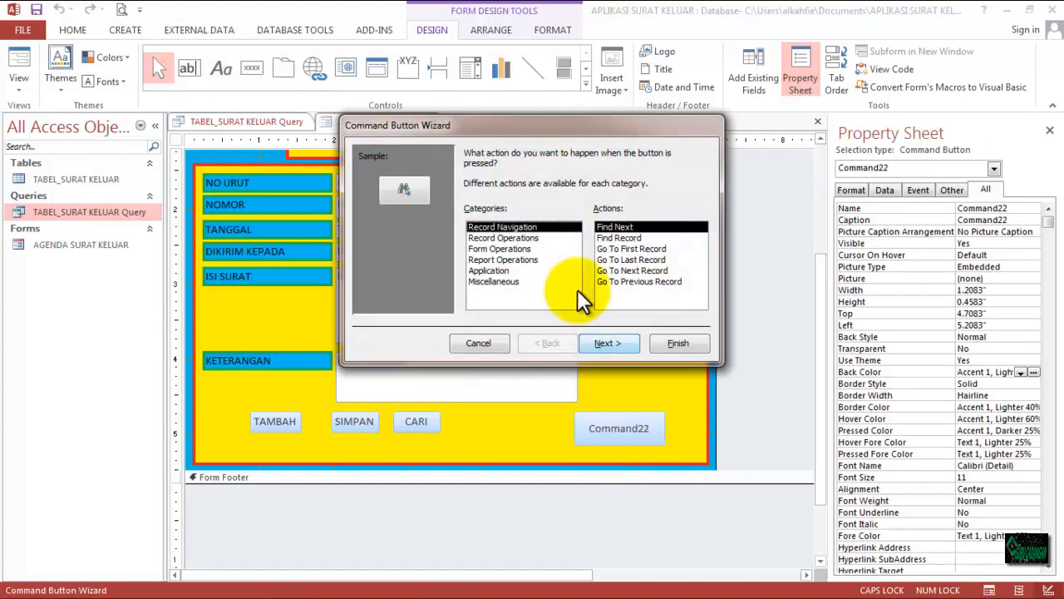
{"action": "left_click", "coordinate": [547, 239]}
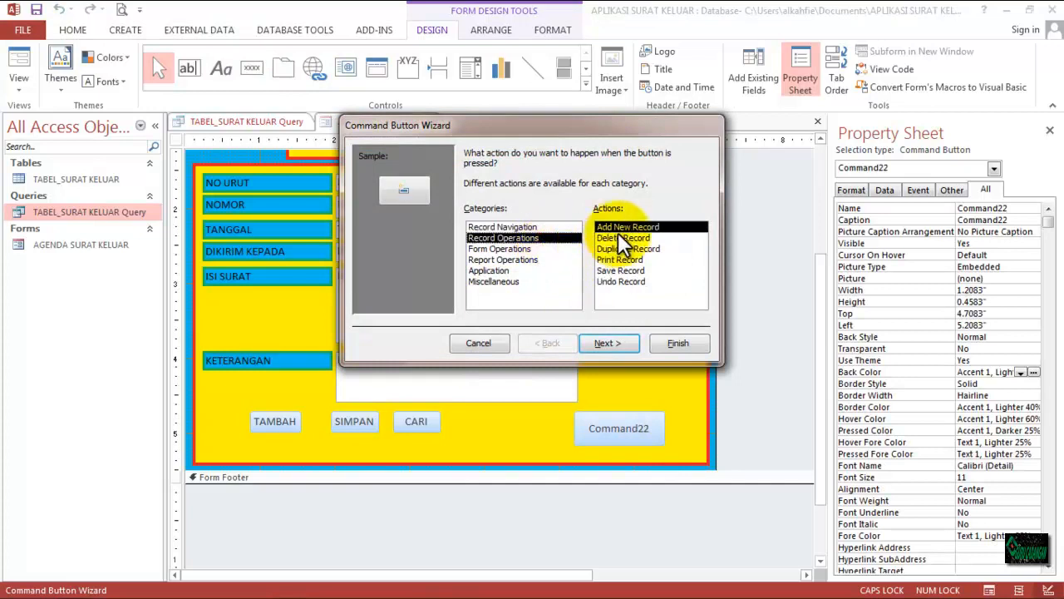
{"action": "left_click", "coordinate": [525, 248]}
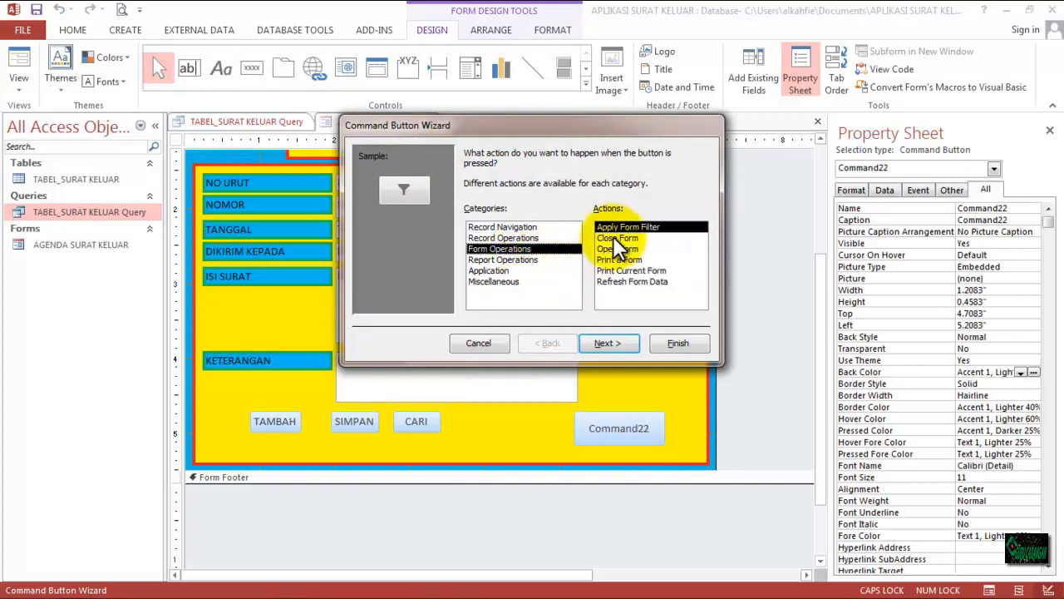
{"action": "left_click", "coordinate": [615, 238]}
{"action": "left_click", "coordinate": [608, 339]}
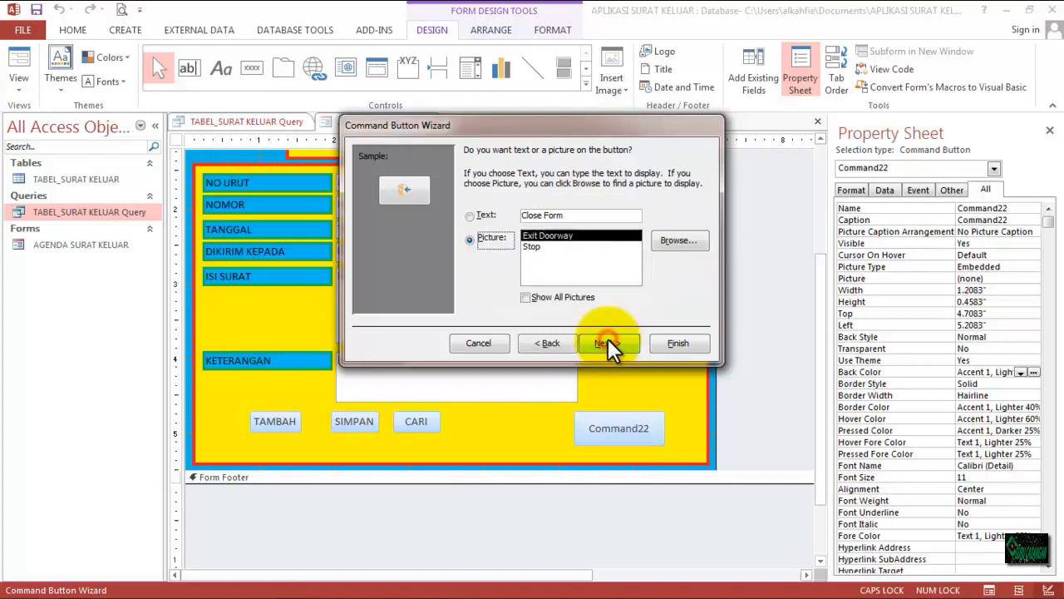
Step: Give the close-form button the text KELUAR and the name CMD_KELUAR, and finish the wizard
{"action": "left_click", "coordinate": [576, 215]}
{"action": "key", "text": "BackSpace"}
{"action": "key", "text": "BackSpace"}
{"action": "key", "text": "BackSpace"}
{"action": "key", "text": "BackSpace"}
{"action": "key", "text": "BackSpace"}
{"action": "key", "text": "BackSpace"}
{"action": "key", "text": "BackSpace"}
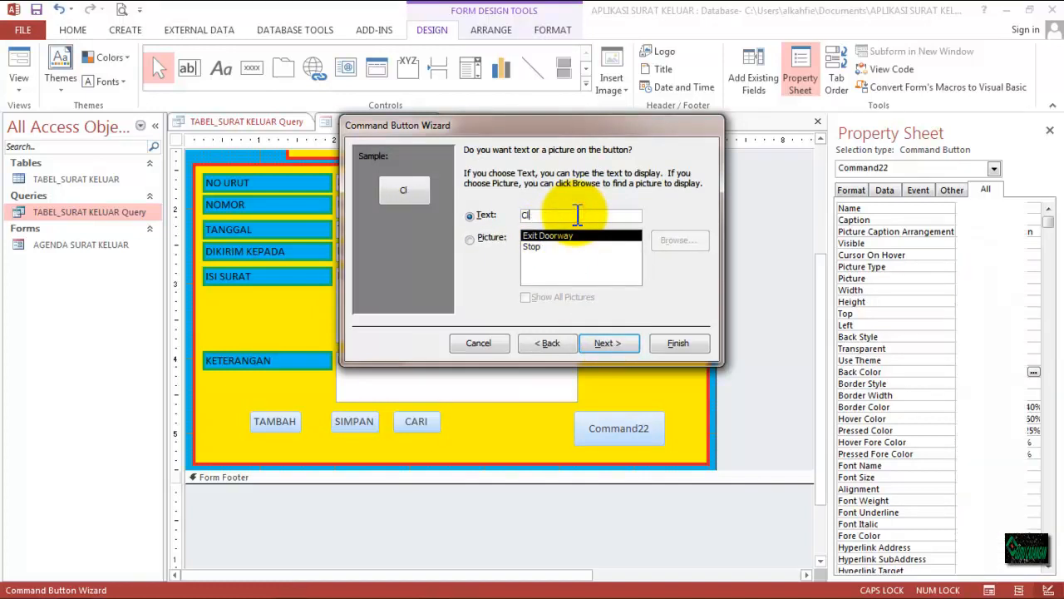
{"action": "key", "text": "BackSpace"}
{"action": "key", "text": "BackSpace"}
{"action": "key", "text": "BackSpace"}
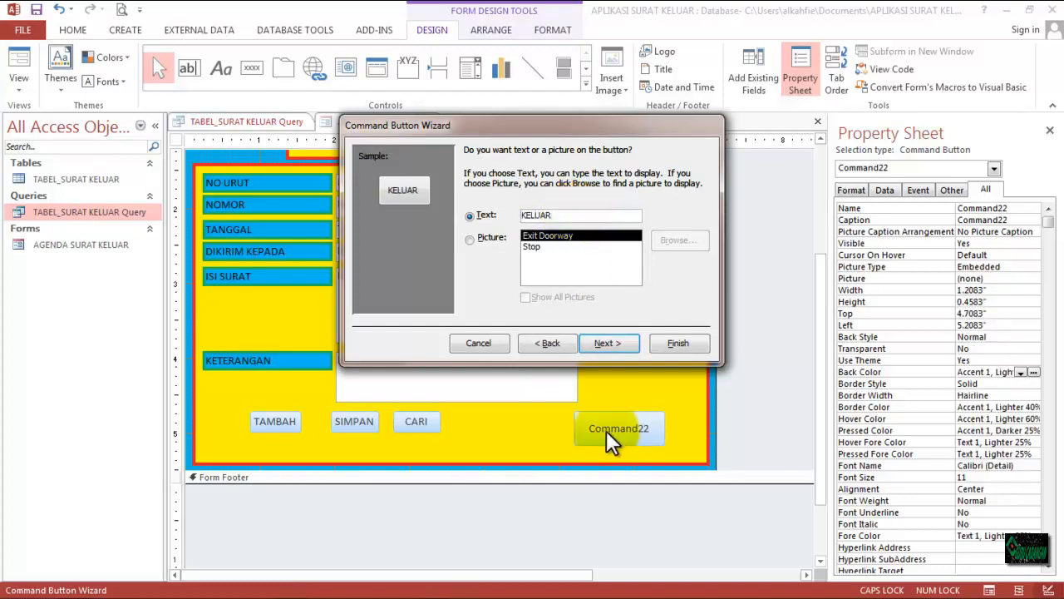
{"action": "left_click", "coordinate": [609, 342]}
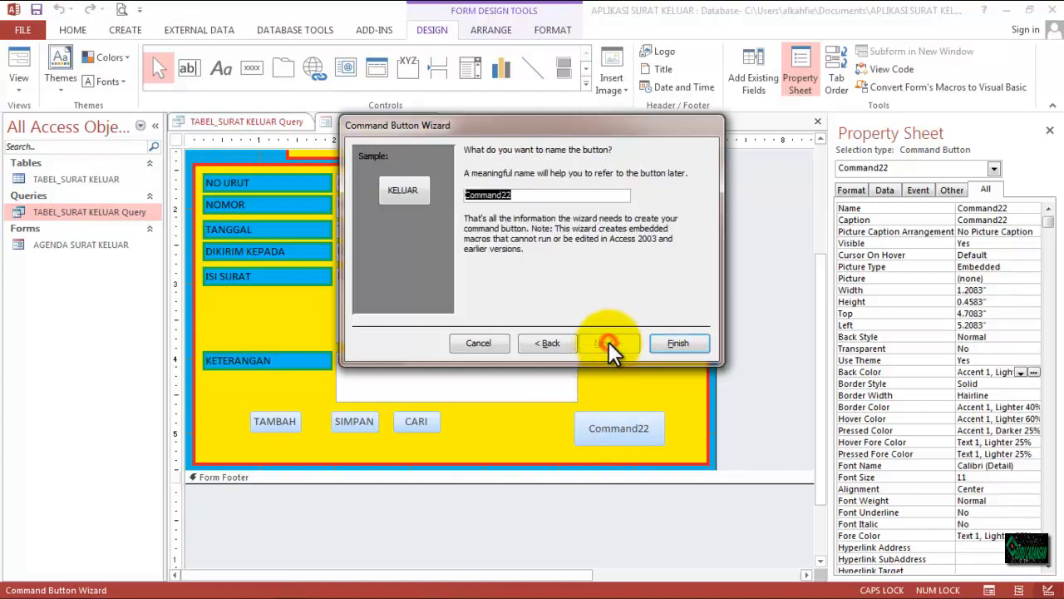
{"action": "type", "text": "CMD_KELUAR"}
{"action": "left_click", "coordinate": [667, 342]}
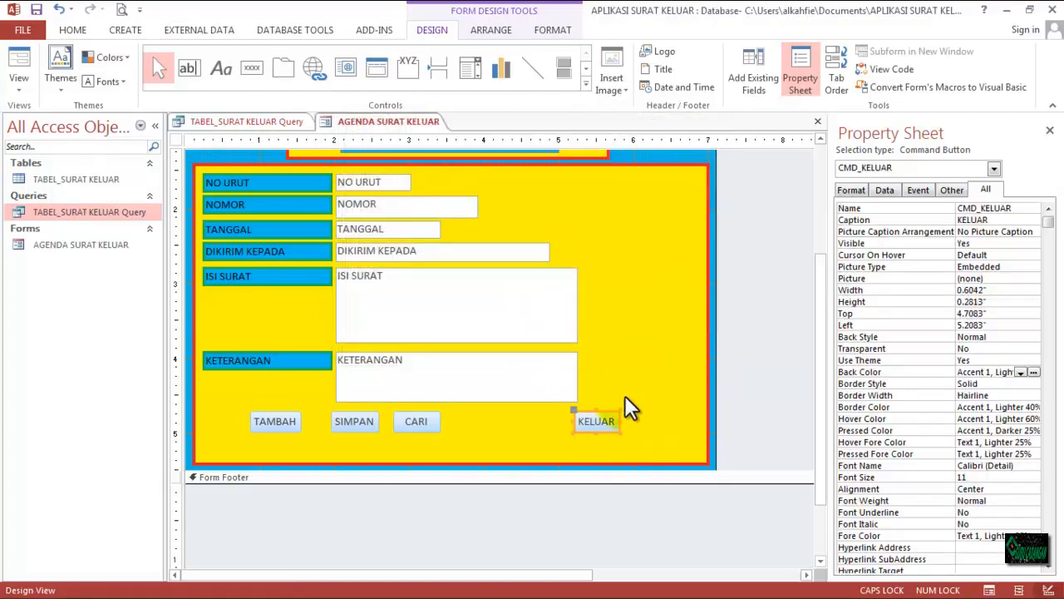
Step: Enlarge the KELUAR button and shift it right, and move the TAMBAH, SIMPAN and CARI buttons together slightly down
{"action": "left_click_drag", "start_coordinate": [618, 432], "coordinate": [657, 415]}
{"action": "left_click", "coordinate": [637, 360]}
{"action": "left_click", "coordinate": [274, 421]}
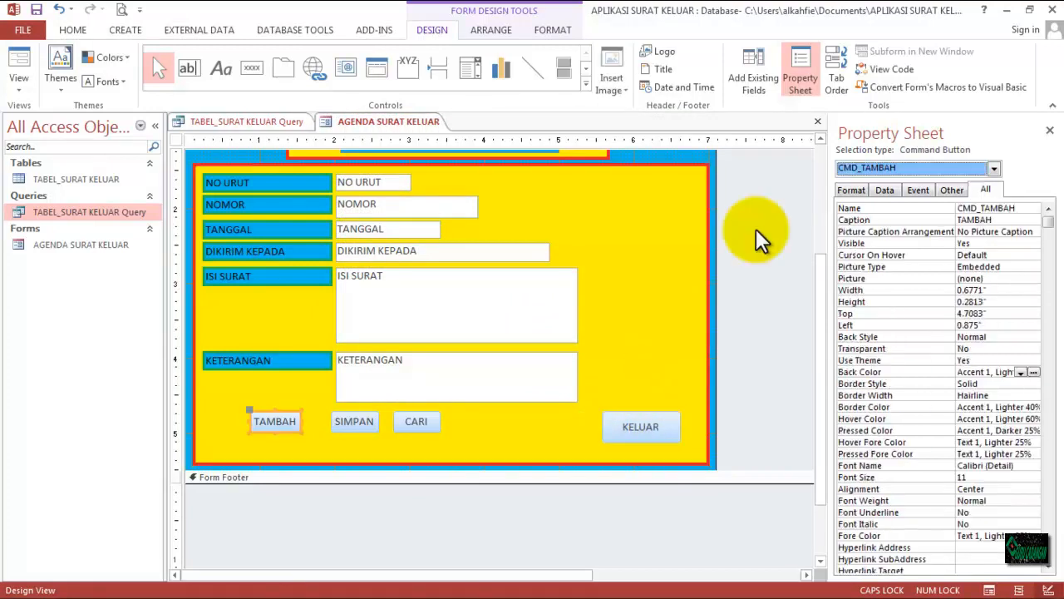
{"action": "left_click", "coordinate": [346, 419], "text": "shift"}
{"action": "left_click", "coordinate": [410, 419], "text": "shift"}
{"action": "left_click_drag", "start_coordinate": [410, 419], "coordinate": [412, 420]}
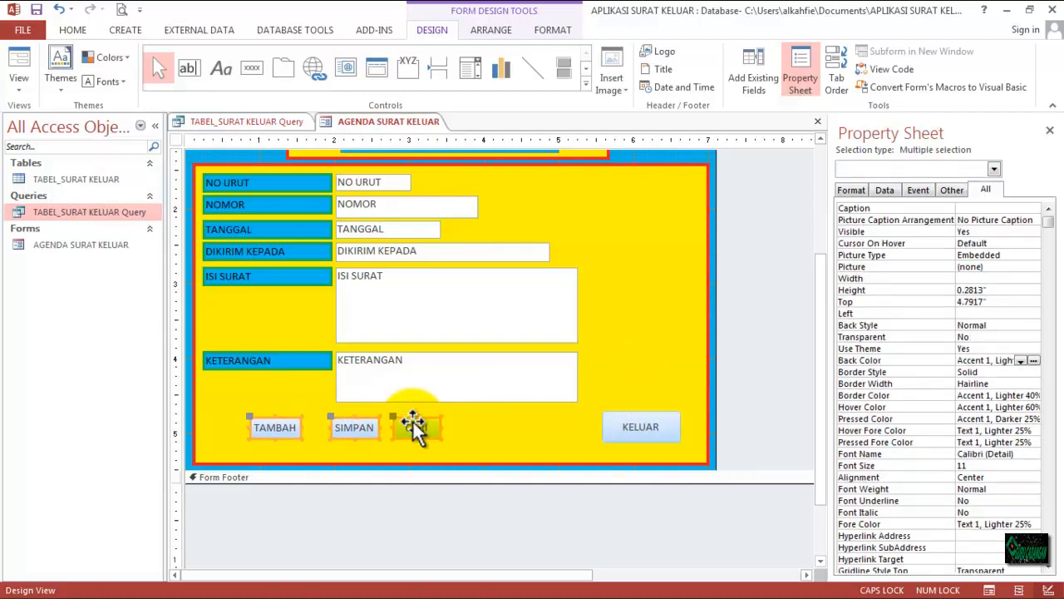
{"action": "left_click_drag", "start_coordinate": [414, 427], "coordinate": [415, 430]}
{"action": "left_click", "coordinate": [642, 336]}
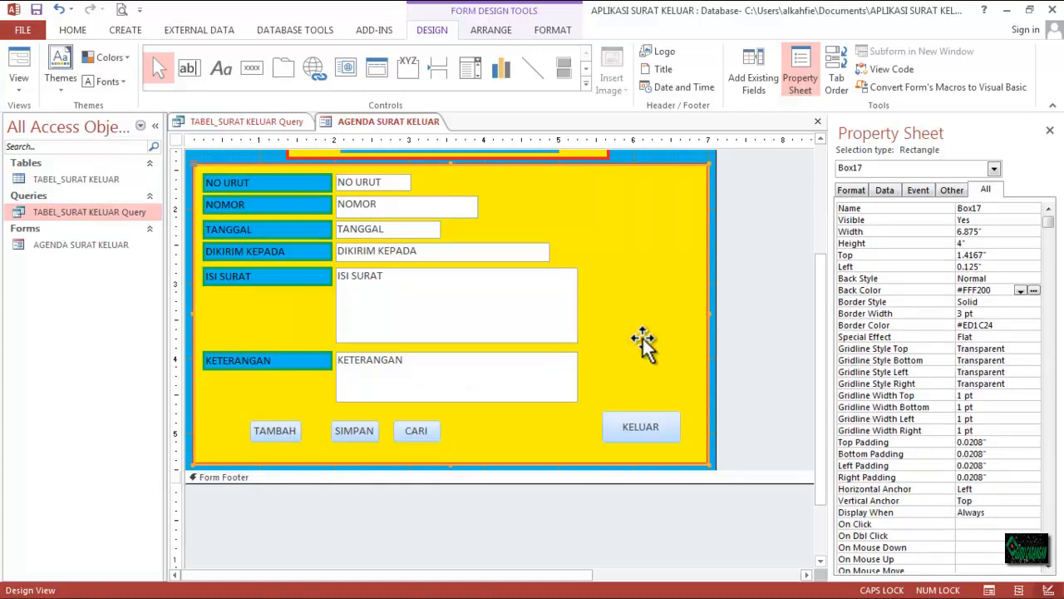
{"action": "left_click", "coordinate": [244, 283]}
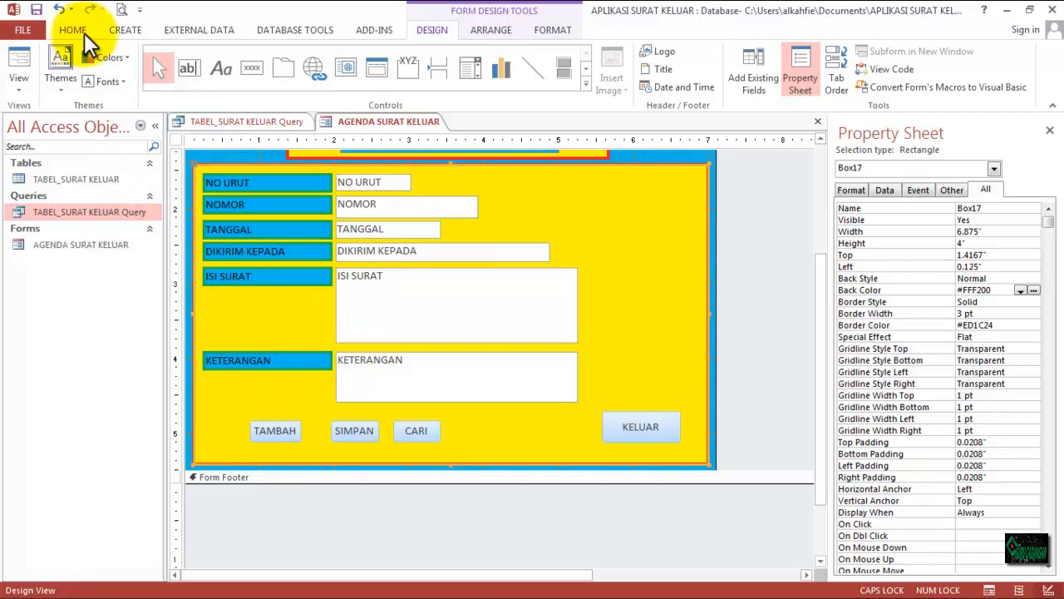
Step: Start a report with the Report Wizard using all six fields of Table: TABEL_SURAT KELUAR and continue to the grouping levels
{"action": "left_click", "coordinate": [127, 30]}
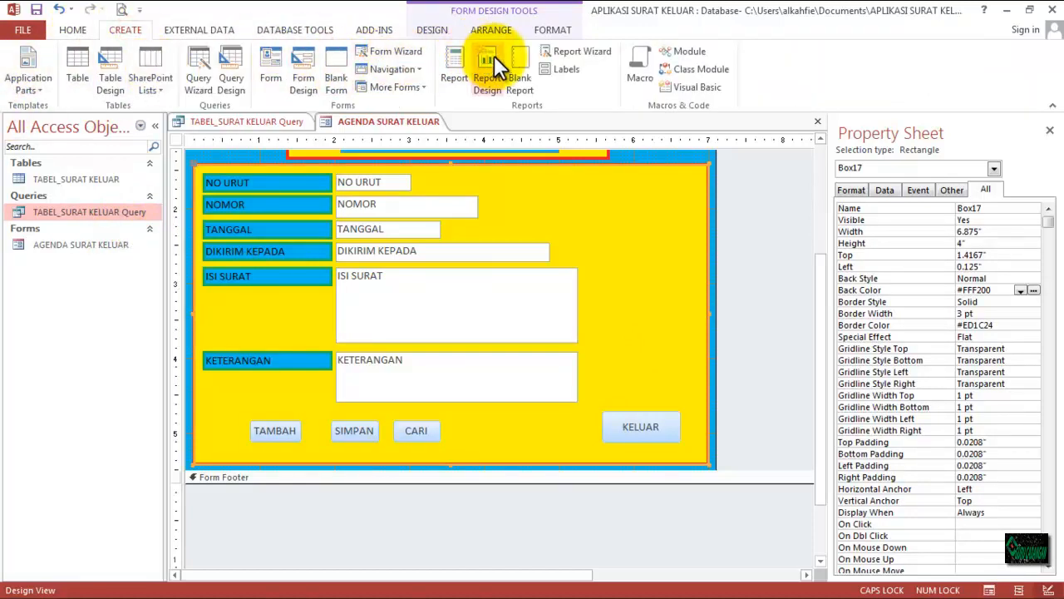
{"action": "left_click", "coordinate": [557, 52]}
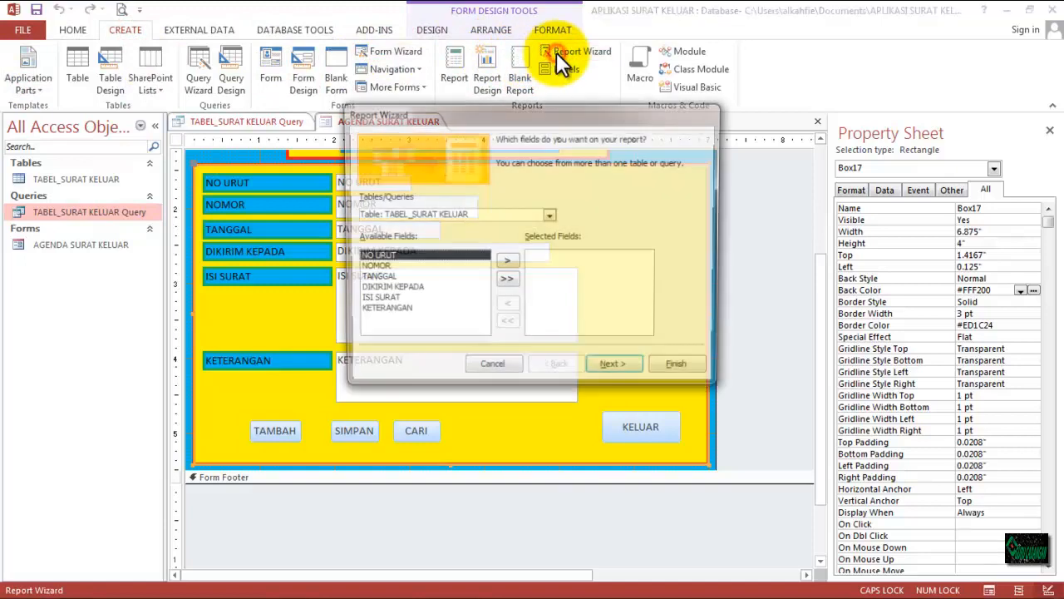
{"action": "left_click", "coordinate": [507, 280]}
{"action": "left_click", "coordinate": [614, 370]}
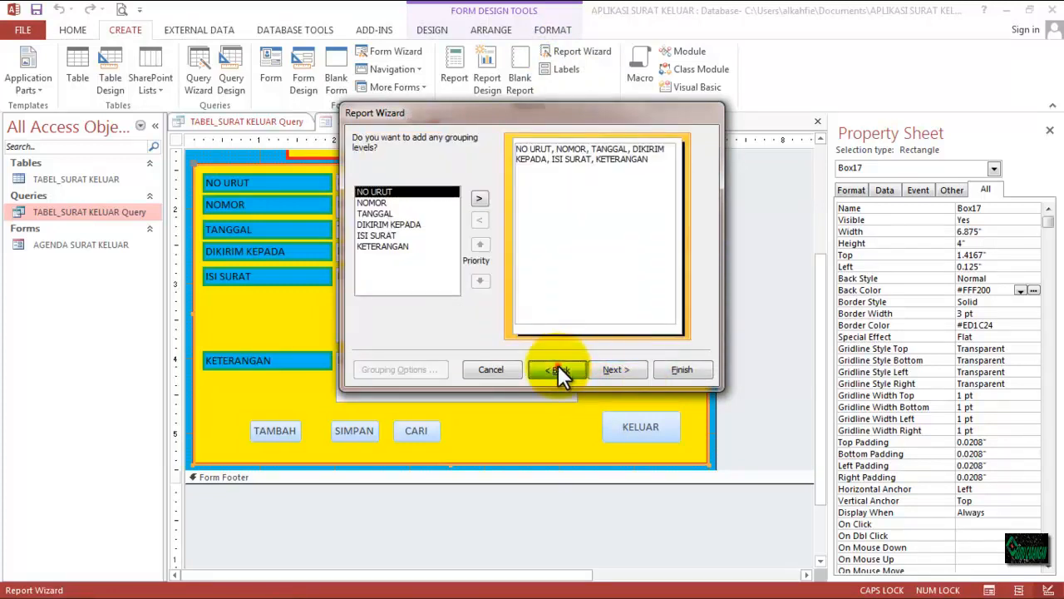
{"action": "left_click", "coordinate": [558, 370]}
{"action": "left_click", "coordinate": [551, 214]}
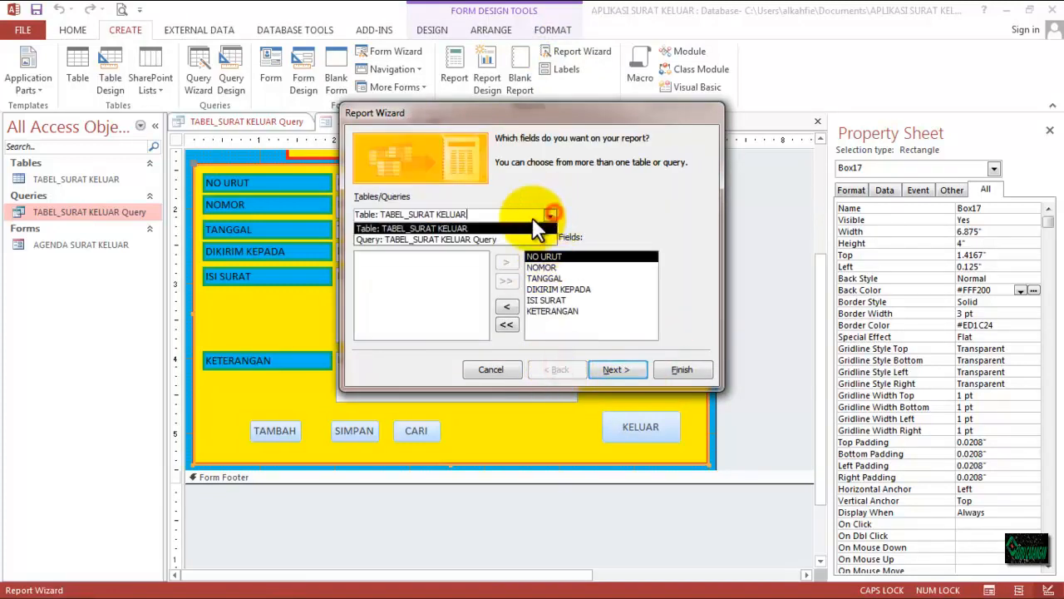
{"action": "left_click", "coordinate": [455, 228]}
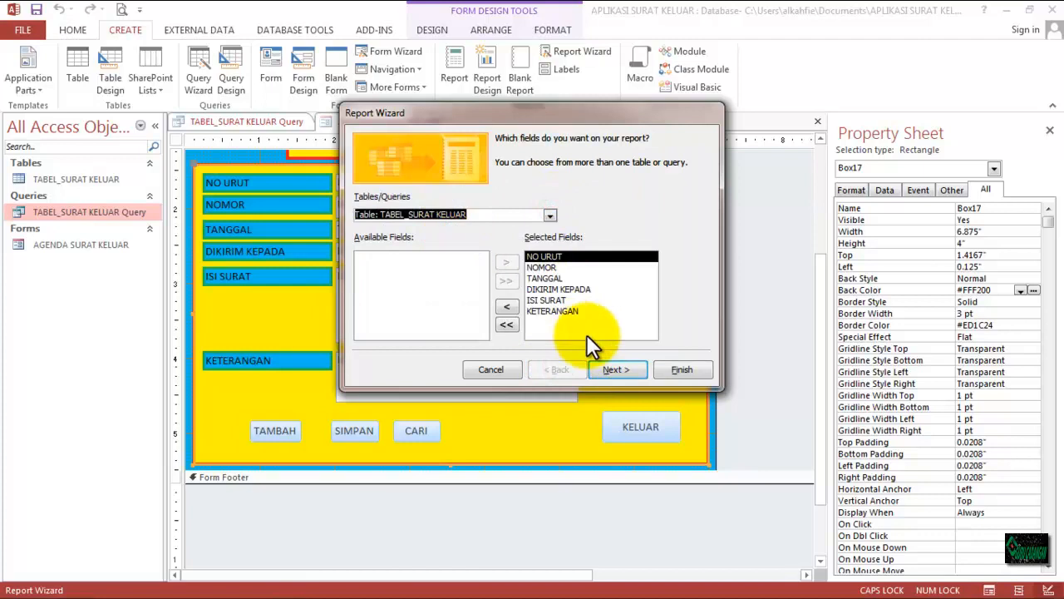
{"action": "left_click", "coordinate": [603, 368]}
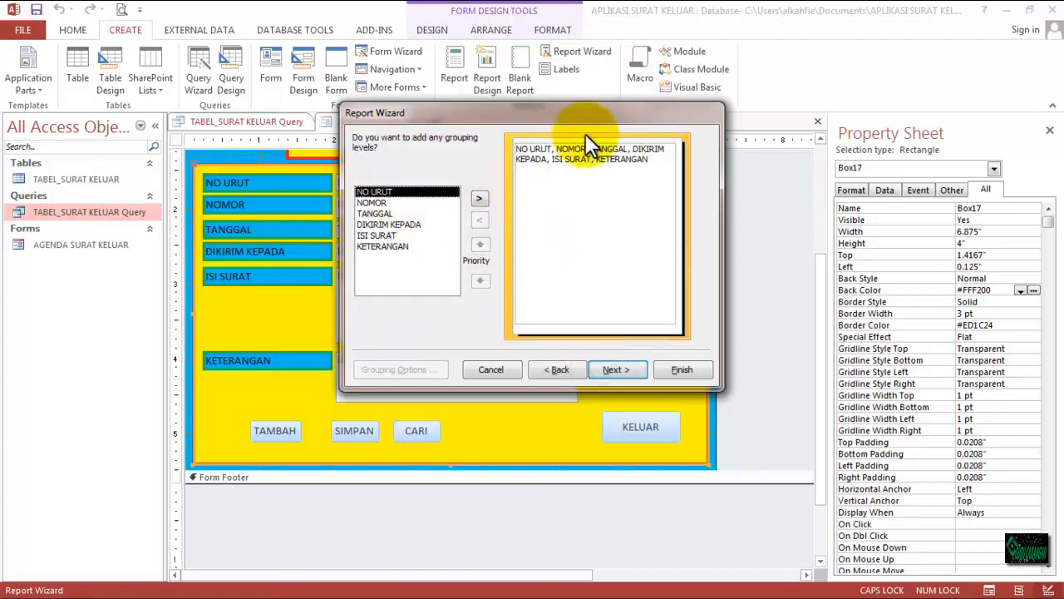
Step: Finish the Report Wizard without grouping or sorting, using Tabular layout, Landscape orientation and the title TABEL_SURAT KELUAR, previewing the report
{"action": "left_click", "coordinate": [615, 367]}
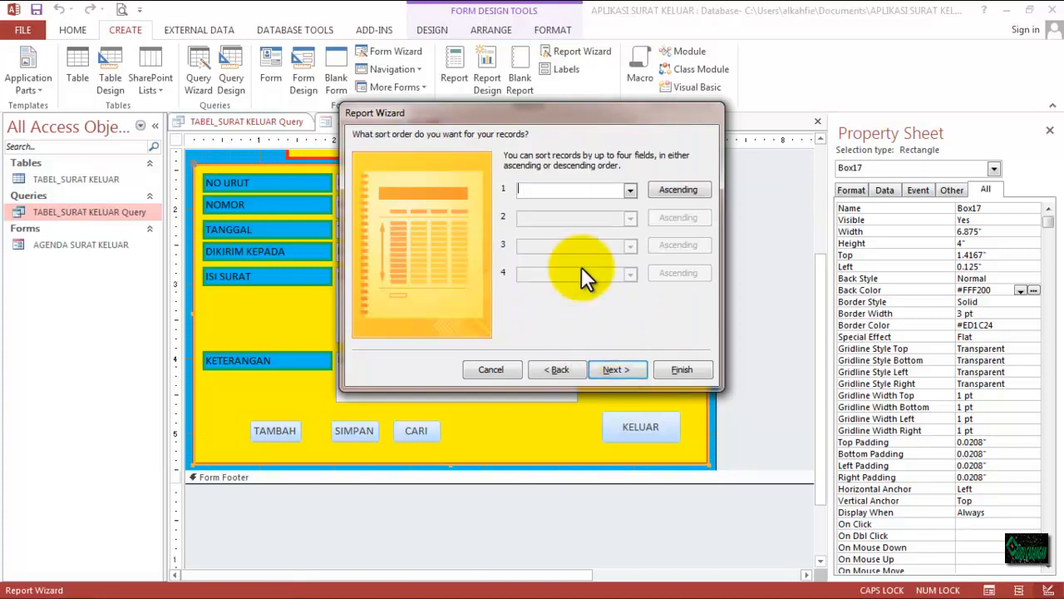
{"action": "left_click", "coordinate": [611, 370]}
{"action": "left_click", "coordinate": [562, 191]}
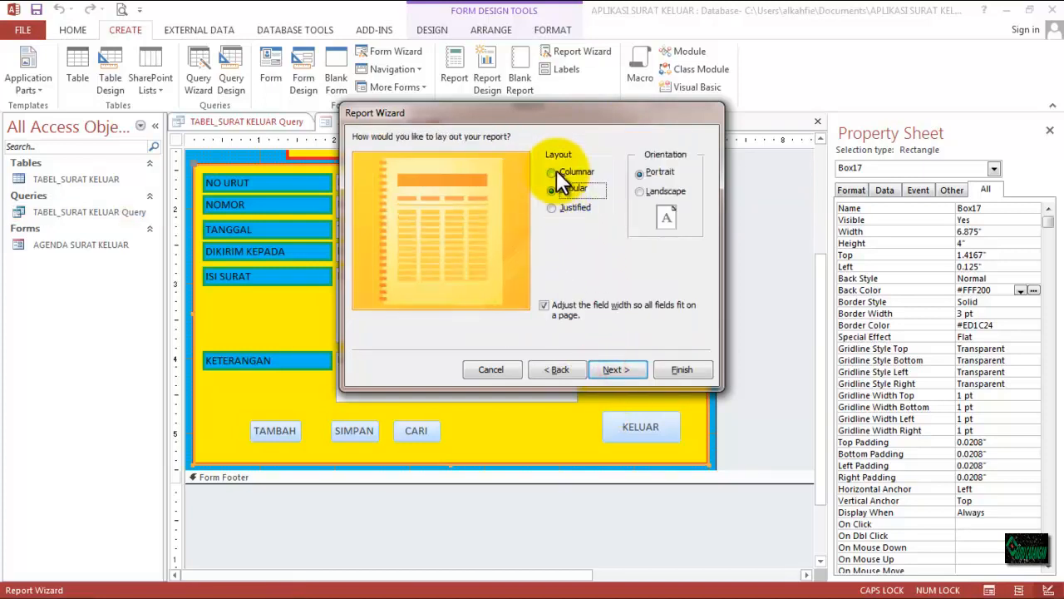
{"action": "left_click", "coordinate": [651, 191]}
{"action": "left_click", "coordinate": [633, 370]}
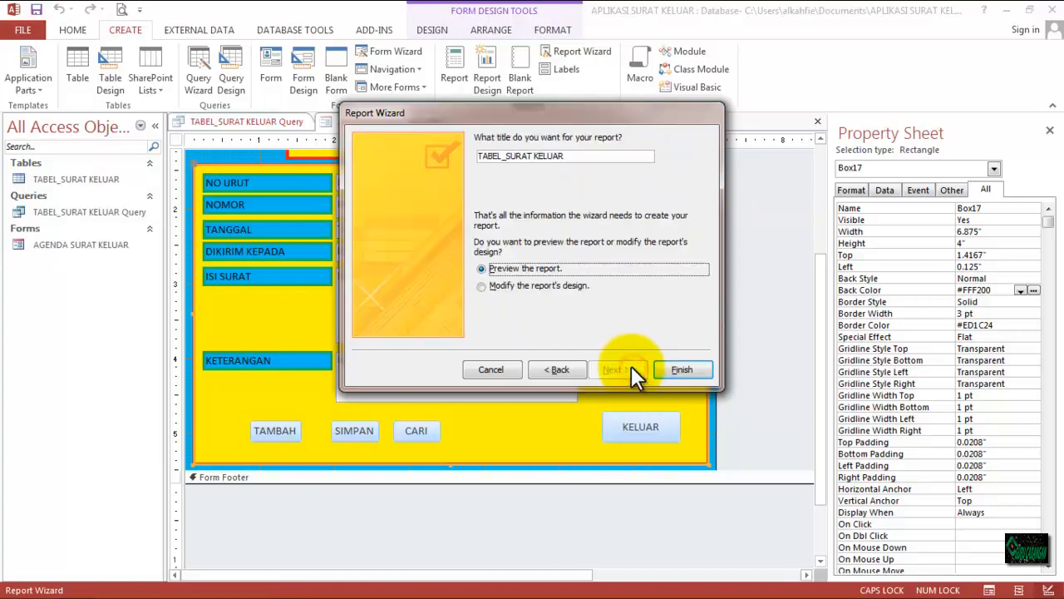
{"action": "left_click", "coordinate": [678, 370]}
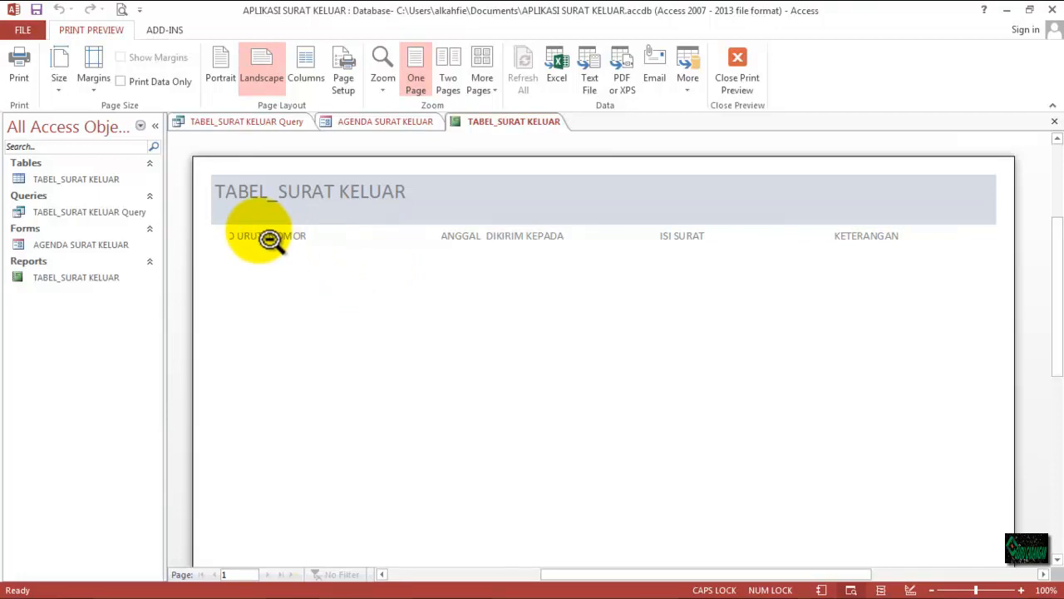
Step: Set the report's margins to Narrow and its paper size to A4 210 x 297 mm, and close the print preview
{"action": "left_click", "coordinate": [92, 88]}
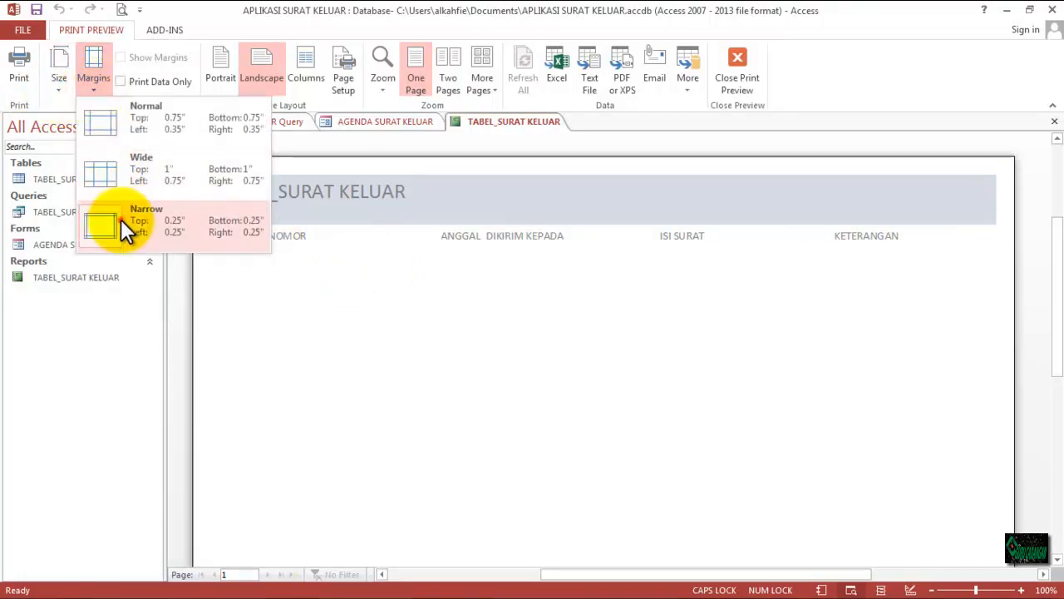
{"action": "left_click", "coordinate": [121, 219]}
{"action": "left_click", "coordinate": [59, 82]}
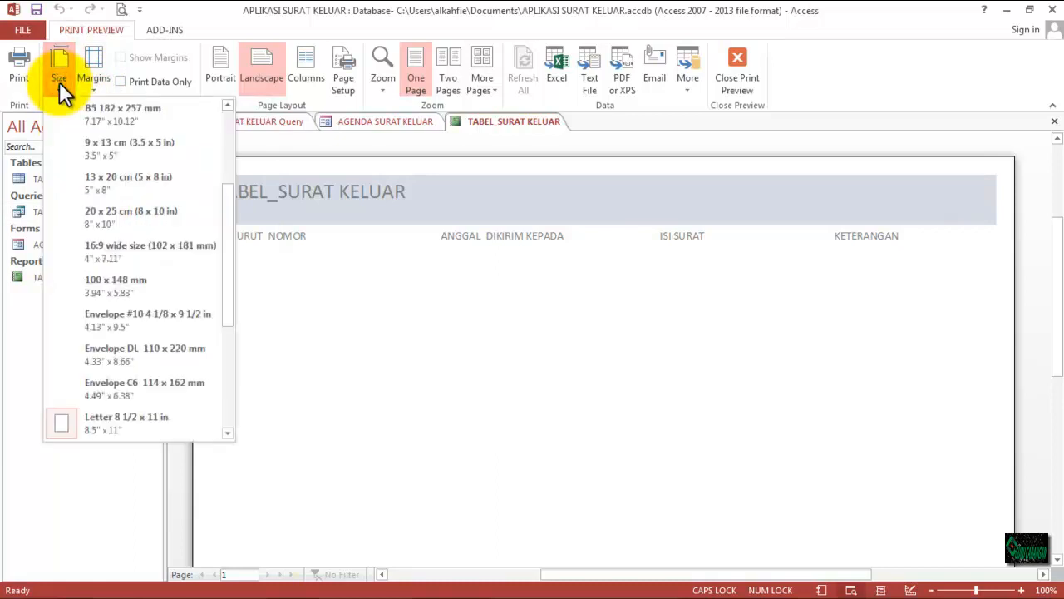
{"action": "left_click_drag", "start_coordinate": [228, 209], "coordinate": [234, 88]}
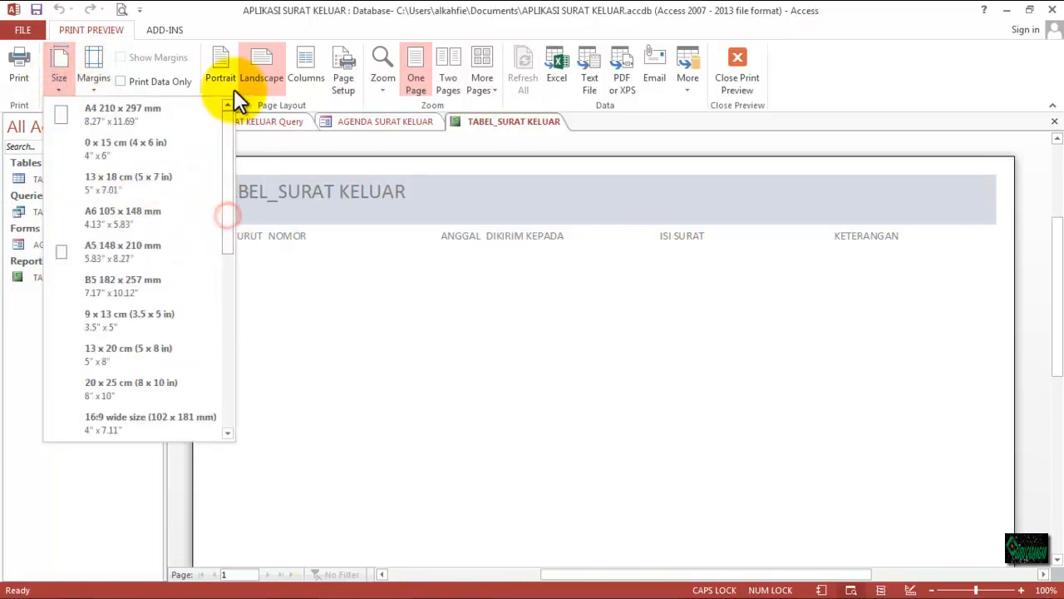
{"action": "left_click", "coordinate": [183, 111]}
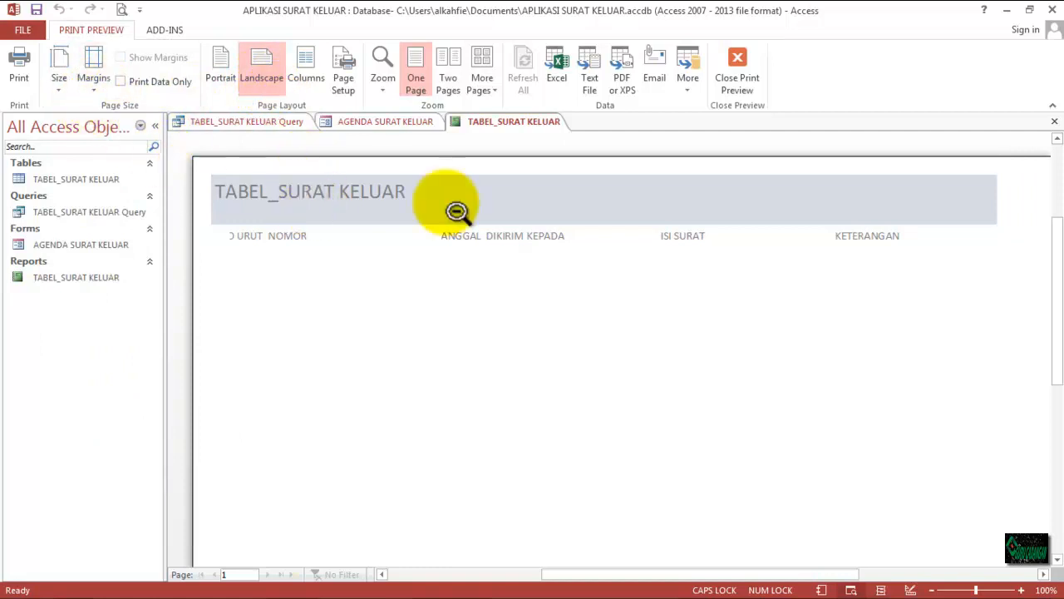
{"action": "left_click", "coordinate": [730, 84]}
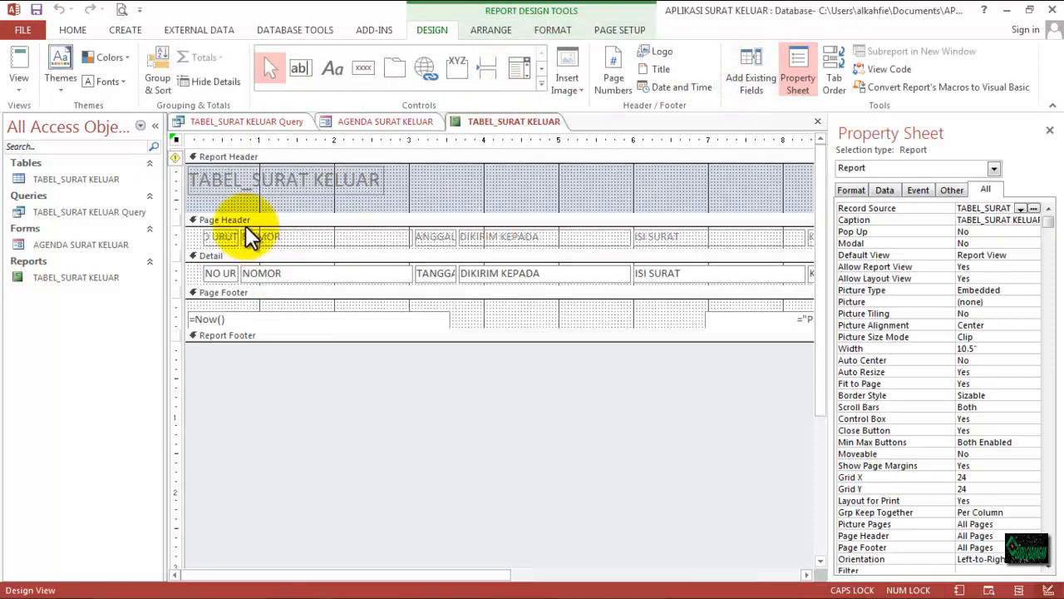
Step: Delete the title label in the Report Header and add a new label reading AGENDA SURAT KELUAR near the header's middle
{"action": "left_click", "coordinate": [288, 171]}
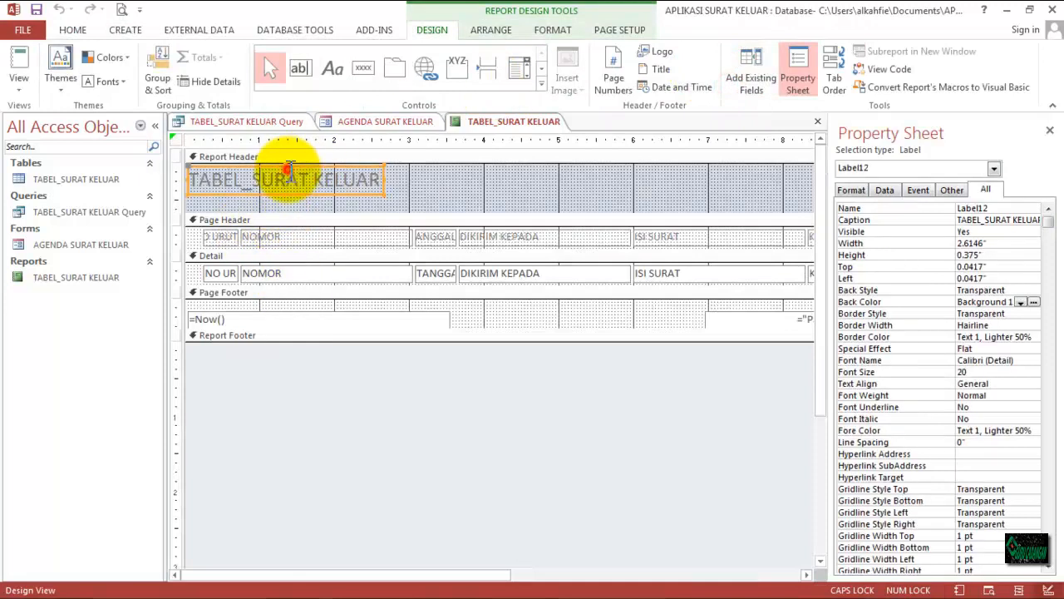
{"action": "key", "text": "Delete"}
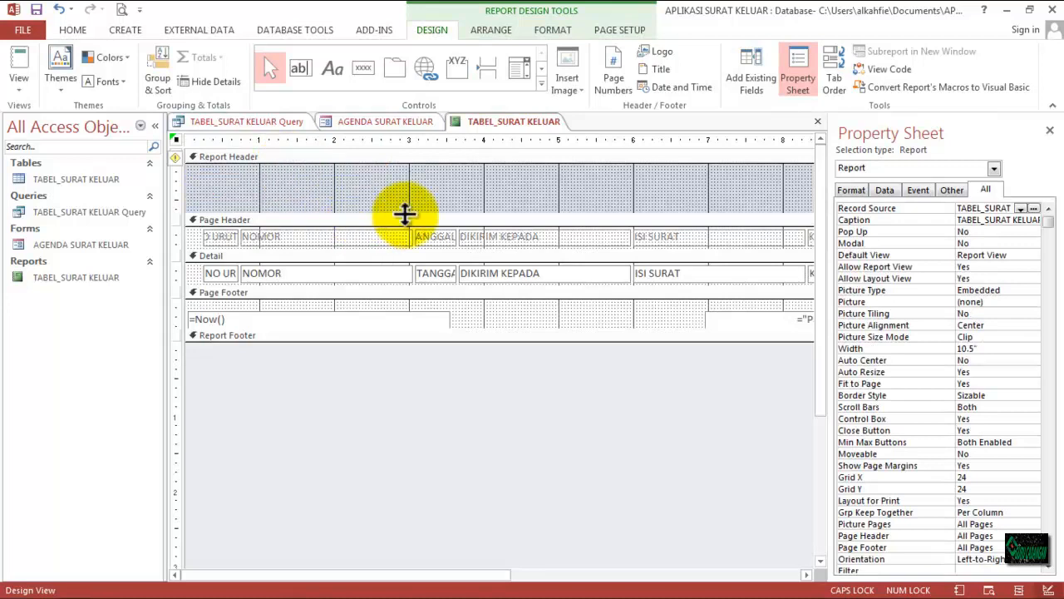
{"action": "left_click", "coordinate": [331, 72]}
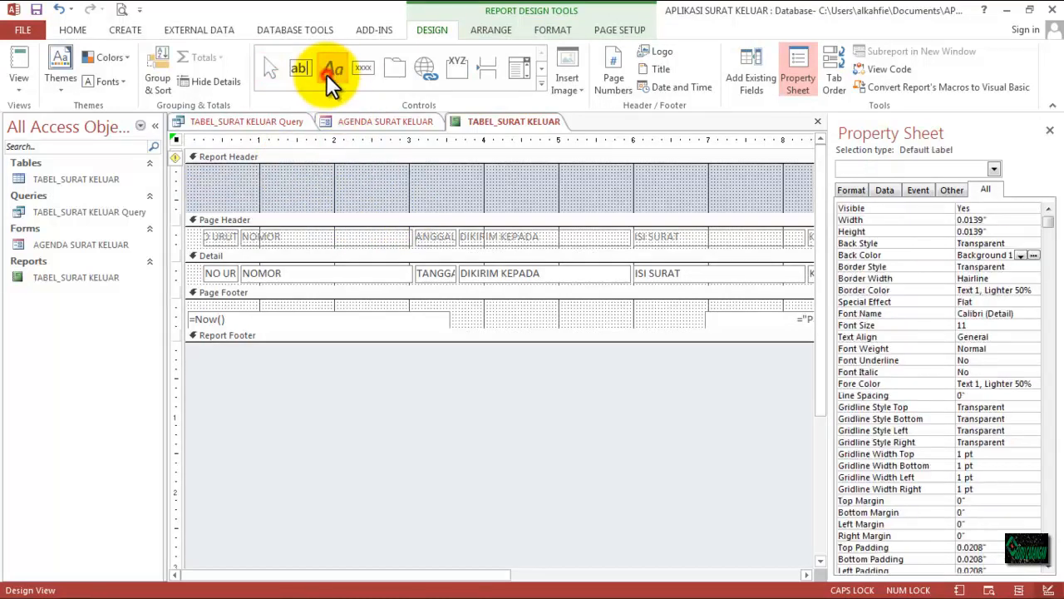
{"action": "left_click", "coordinate": [388, 180]}
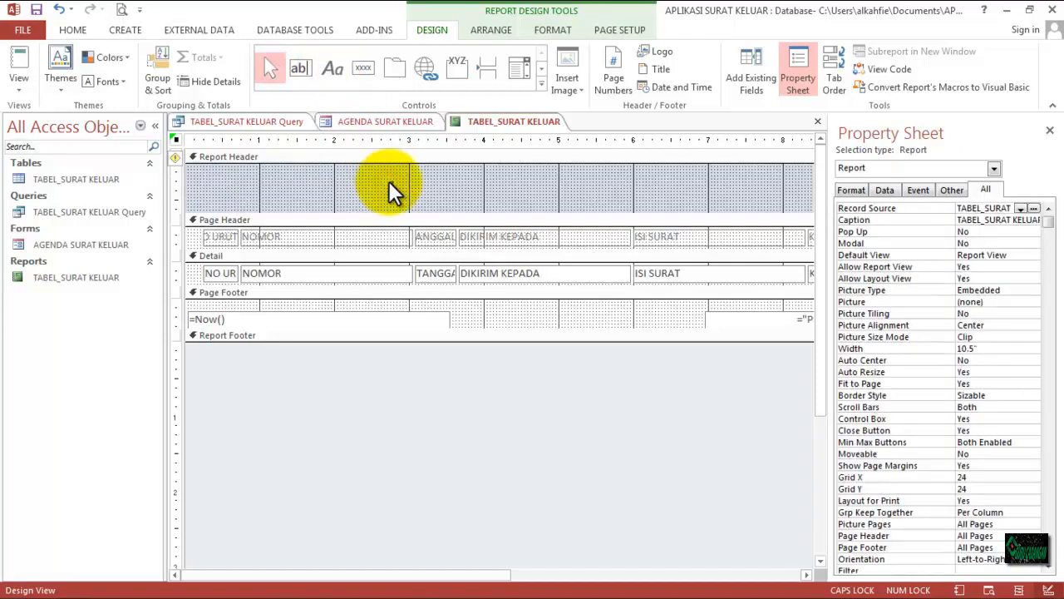
{"action": "type", "text": "AGENDA SURAT KELUAR"}
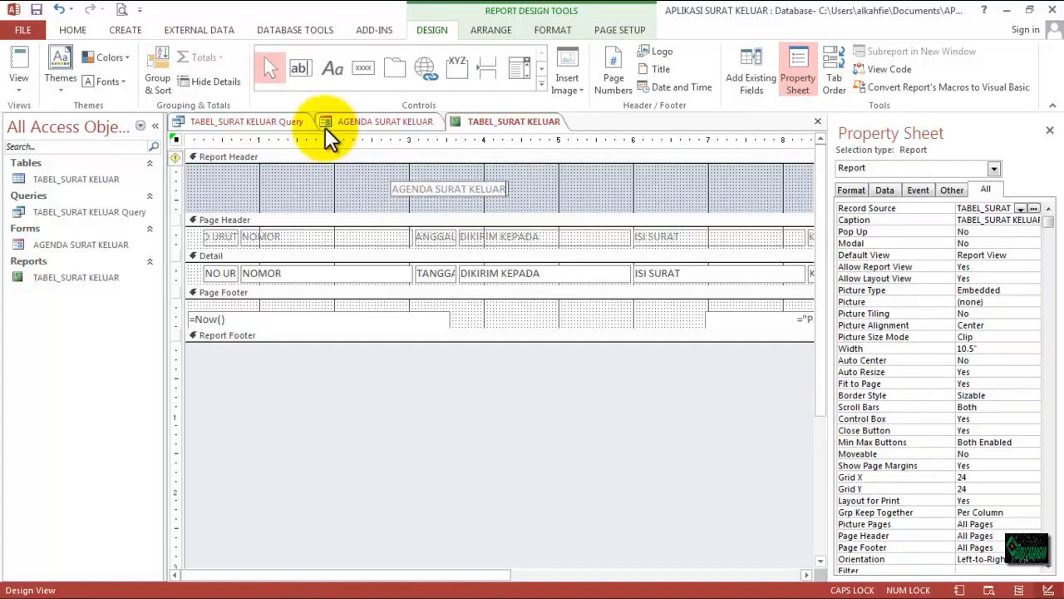
{"action": "left_click", "coordinate": [544, 30]}
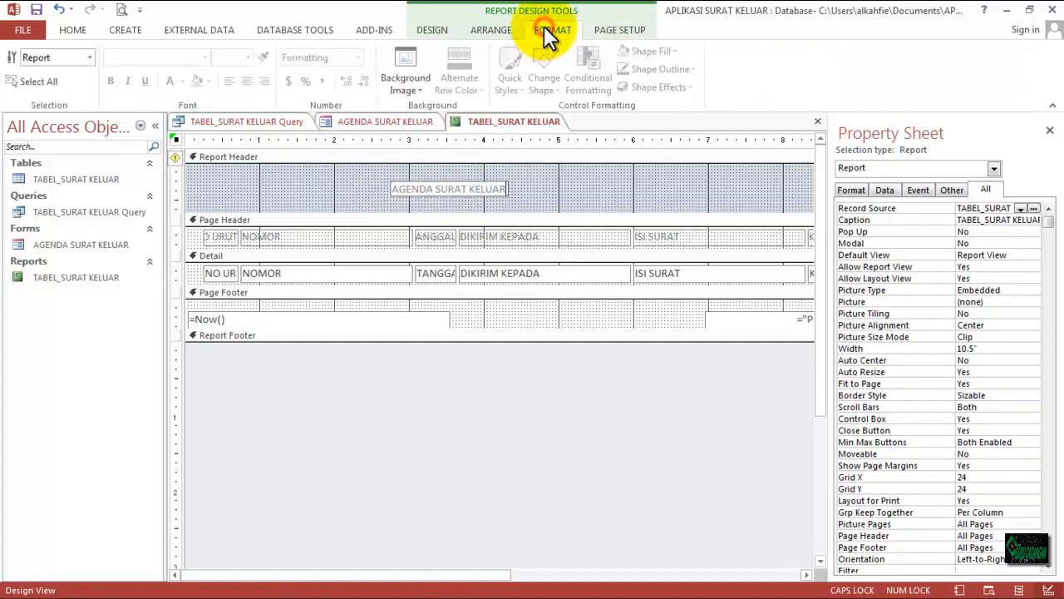
{"action": "left_click", "coordinate": [491, 30]}
{"action": "left_click", "coordinate": [620, 30]}
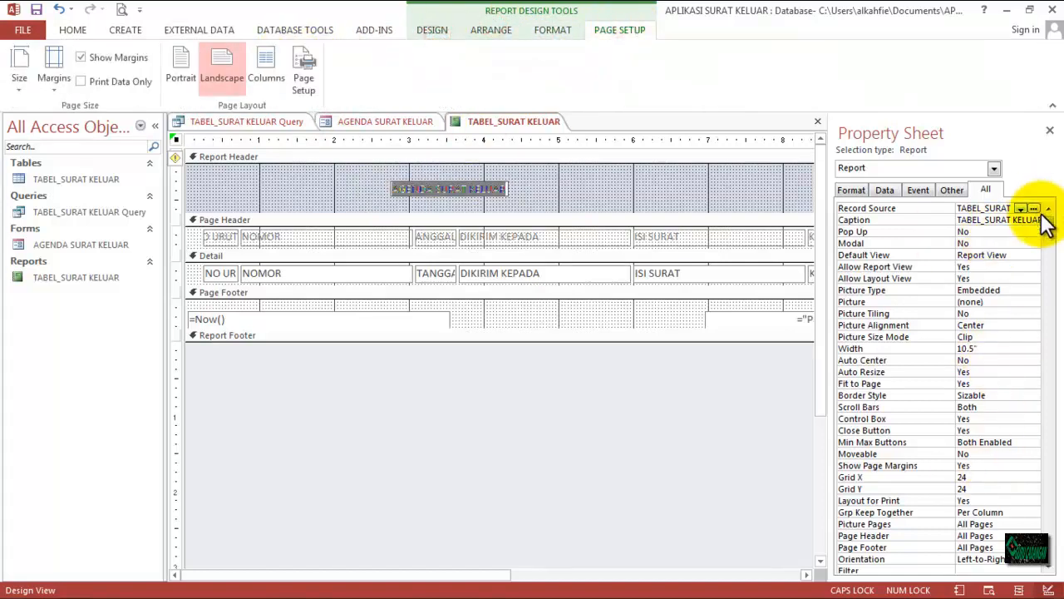
{"action": "left_click", "coordinate": [1050, 564]}
{"action": "left_click_drag", "start_coordinate": [1052, 331], "coordinate": [1047, 217]}
Step: Format the AGENDA SURAT KELUAR label in bold, size 20, with a light blue #00B7EF fill and red #ED1C24 text
{"action": "left_click", "coordinate": [464, 187]}
{"action": "left_click", "coordinate": [553, 30]}
{"action": "left_click", "coordinate": [247, 58]}
{"action": "left_click", "coordinate": [219, 194]}
{"action": "left_click", "coordinate": [170, 82]}
{"action": "left_click", "coordinate": [196, 81]}
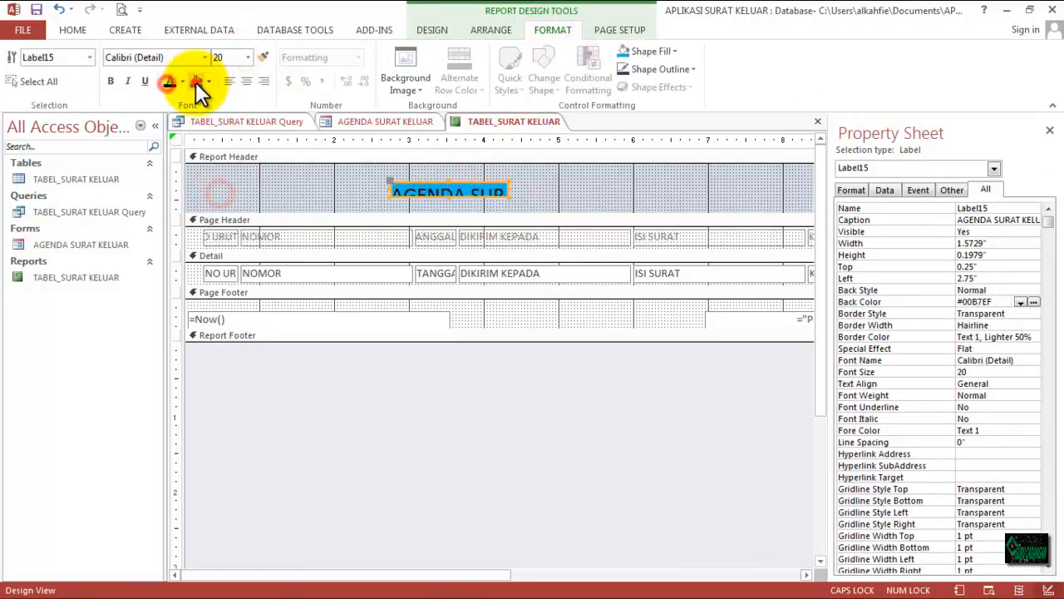
{"action": "left_click", "coordinate": [181, 81]}
{"action": "left_click", "coordinate": [184, 299]}
{"action": "left_click", "coordinate": [110, 81]}
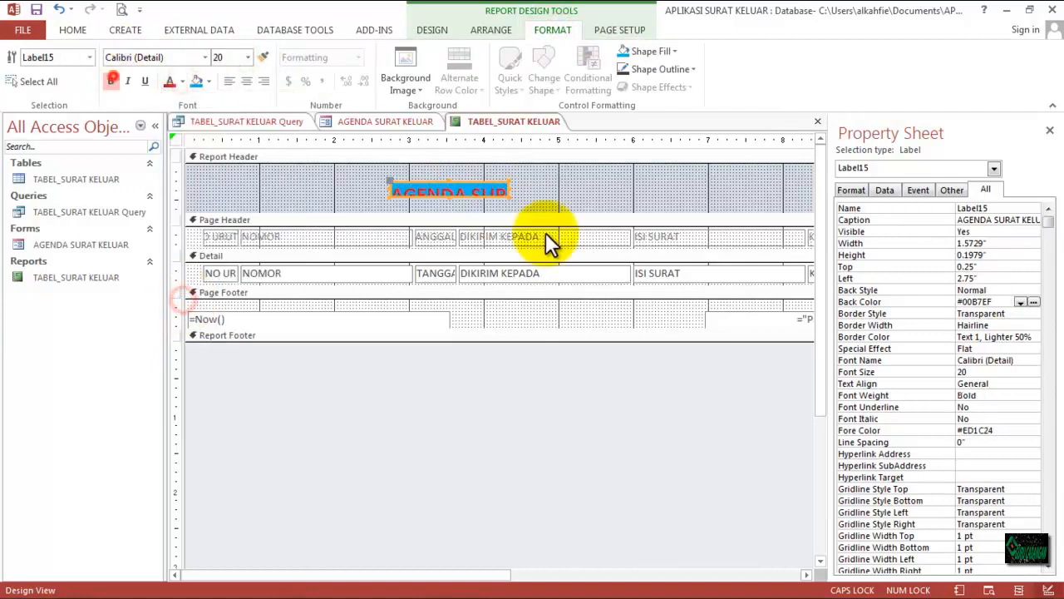
Step: Resize the AGENDA SURAT KELUAR label to about 2.96" by 0.42" and set its font colour to black (Text 1)
{"action": "double_click", "coordinate": [507, 192]}
{"action": "left_click_drag", "start_coordinate": [564, 177], "coordinate": [564, 172]}
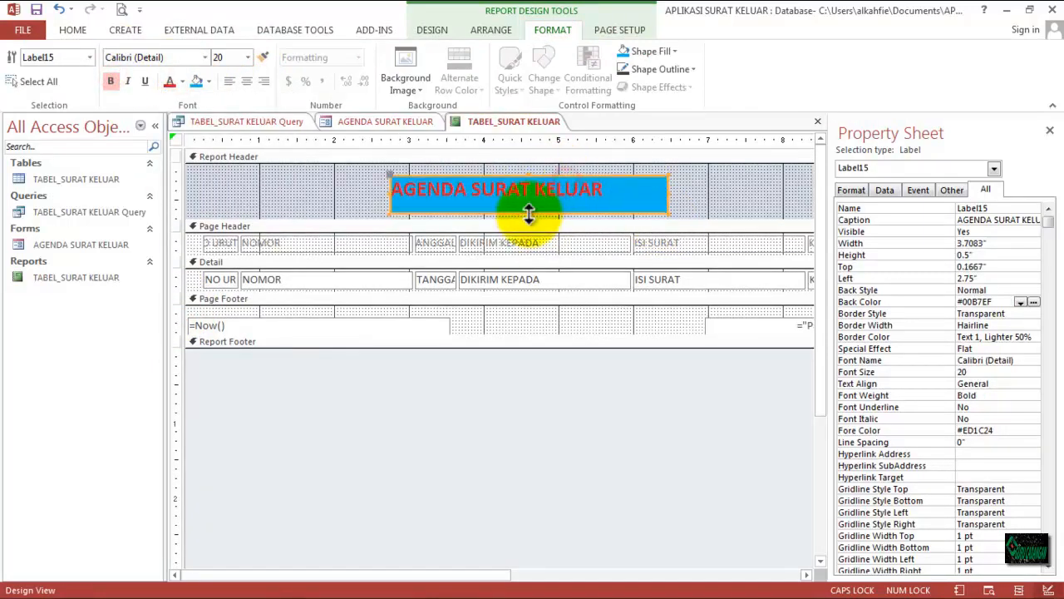
{"action": "left_click_drag", "start_coordinate": [529, 213], "coordinate": [529, 207]}
{"action": "left_click_drag", "start_coordinate": [669, 189], "coordinate": [626, 189]}
{"action": "left_click", "coordinate": [603, 187]}
{"action": "left_click", "coordinate": [182, 81]}
{"action": "left_click", "coordinate": [182, 133]}
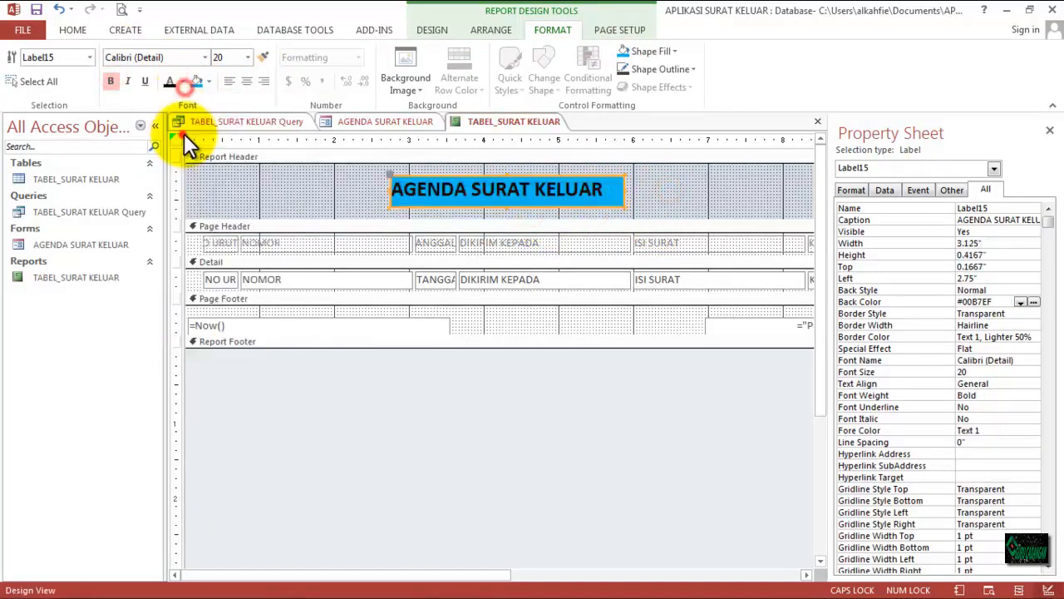
{"action": "left_click", "coordinate": [656, 192]}
Step: Increase the height of the Page Header section by about 0.45"
{"action": "left_click_drag", "start_coordinate": [328, 255], "coordinate": [327, 289]}
{"action": "left_click", "coordinate": [226, 242]}
{"action": "key", "text": "ctrl+a"}
{"action": "left_click", "coordinate": [452, 197], "text": "shift"}
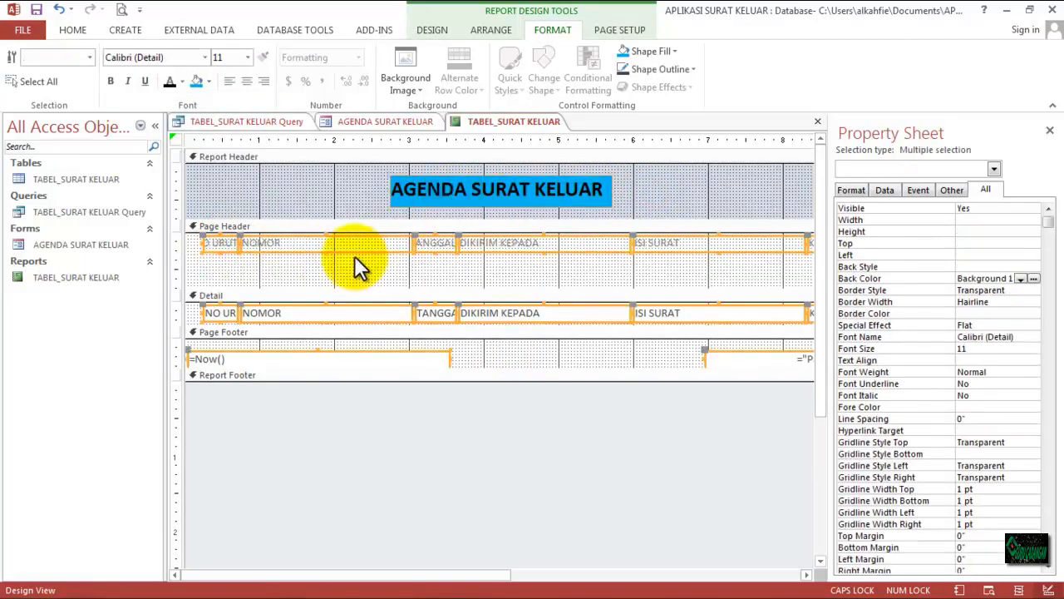
Step: Narrow the NOMOR label and its detail field together from the right side to about 1.6"
{"action": "left_click", "coordinate": [312, 244]}
{"action": "left_click", "coordinate": [371, 315], "text": "shift"}
{"action": "mouse_move", "coordinate": [413, 243]}
{"action": "left_mouse_down"}
{"action": "mouse_move", "coordinate": [361, 251]}
{"action": "mouse_move", "coordinate": [401, 243]}
{"action": "left_mouse_up"}
Step: Move the TANGGAL label and detail field left beside NOMOR and widen both to about 1.1"
{"action": "left_click", "coordinate": [430, 246]}
{"action": "left_click", "coordinate": [435, 309], "text": "shift"}
{"action": "key", "text": "Left"}
{"action": "key", "text": "Left"}
{"action": "key", "text": "Left"}
{"action": "key", "text": "Left"}
{"action": "key", "text": "Left"}
{"action": "key", "text": "Left"}
{"action": "key", "text": "Left"}
{"action": "key", "text": "Left"}
{"action": "key", "text": "Left"}
{"action": "key", "text": "Left"}
{"action": "key", "text": "Left"}
{"action": "key", "text": "Left"}
{"action": "key", "text": "Left"}
{"action": "key", "text": "Left"}
{"action": "key", "text": "Left"}
{"action": "key", "text": "Left"}
{"action": "key", "text": "Left"}
{"action": "key", "text": "Right"}
{"action": "left_click_drag", "start_coordinate": [403, 312], "coordinate": [443, 312]}
Step: Increase the Report Header section's height to about 1.08" to make room below the title
{"action": "left_click", "coordinate": [574, 242]}
{"action": "left_click", "coordinate": [806, 574]}
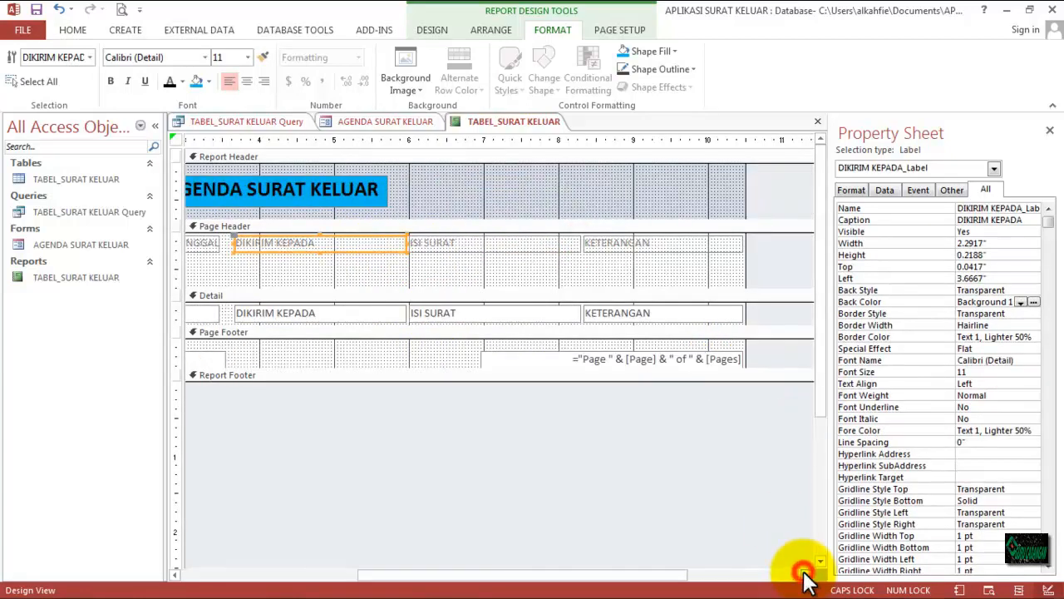
{"action": "left_click_drag", "start_coordinate": [611, 381], "coordinate": [600, 369]}
{"action": "left_click_drag", "start_coordinate": [681, 574], "coordinate": [577, 562]}
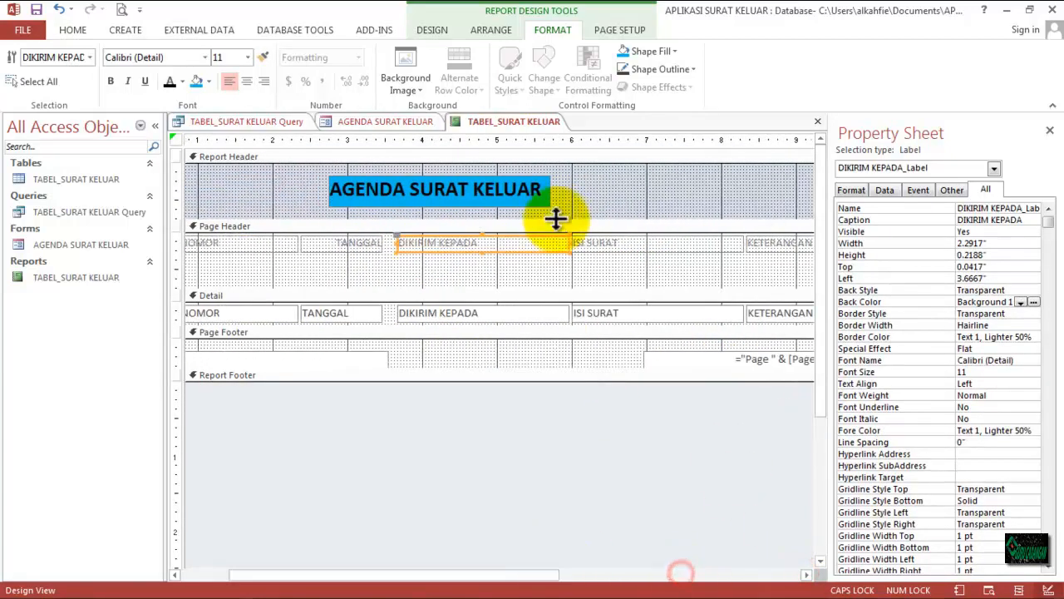
{"action": "left_click_drag", "start_coordinate": [554, 219], "coordinate": [549, 244]}
{"action": "left_click", "coordinate": [484, 178]}
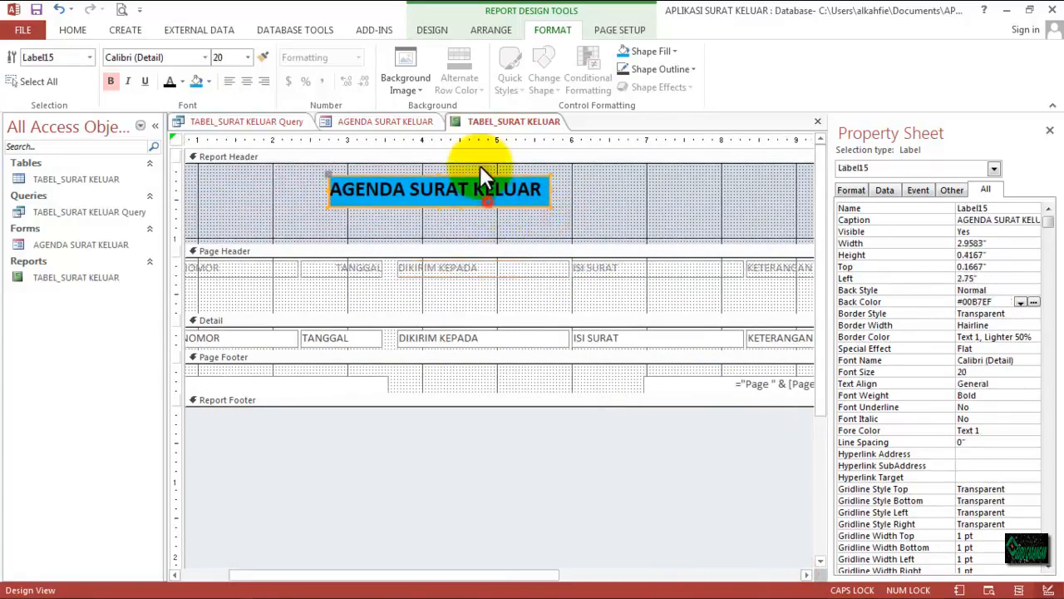
Step: Add a label reading TH. 2020/2021 below the AGENDA SURAT KELUAR title in the Report Header
{"action": "left_click", "coordinate": [431, 29]}
{"action": "left_click", "coordinate": [334, 66]}
{"action": "left_click", "coordinate": [350, 218]}
{"action": "type", "text": "TH. 2020/2021"}
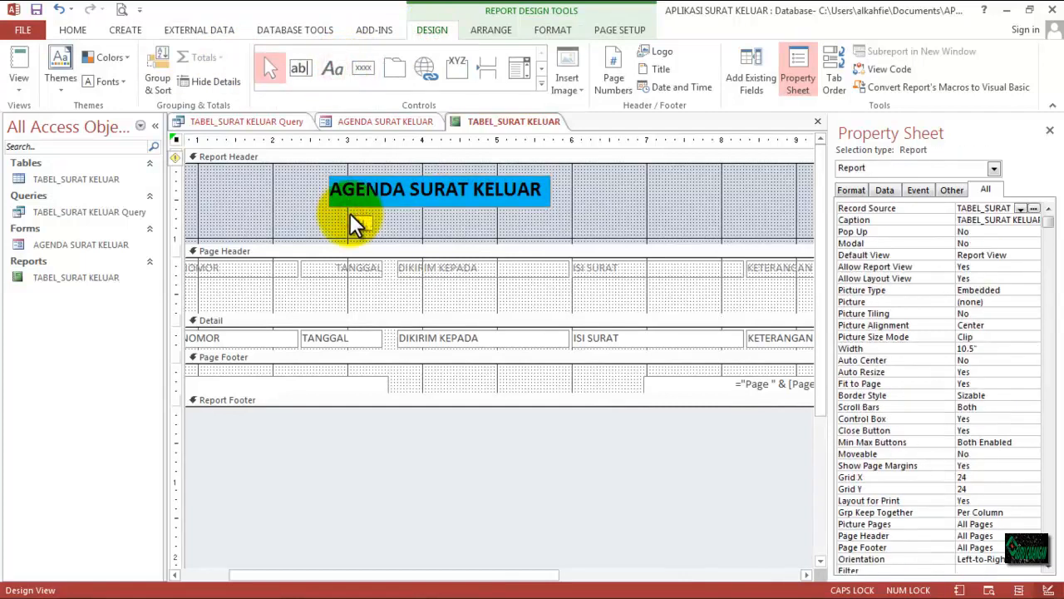
{"action": "left_click_drag", "start_coordinate": [418, 223], "coordinate": [351, 218]}
Step: Format the TH. 2020/2021 label in bold black, size 18, with the #00B7EF fill, and fit its box to the text
{"action": "left_click", "coordinate": [549, 31]}
{"action": "left_click", "coordinate": [410, 233]}
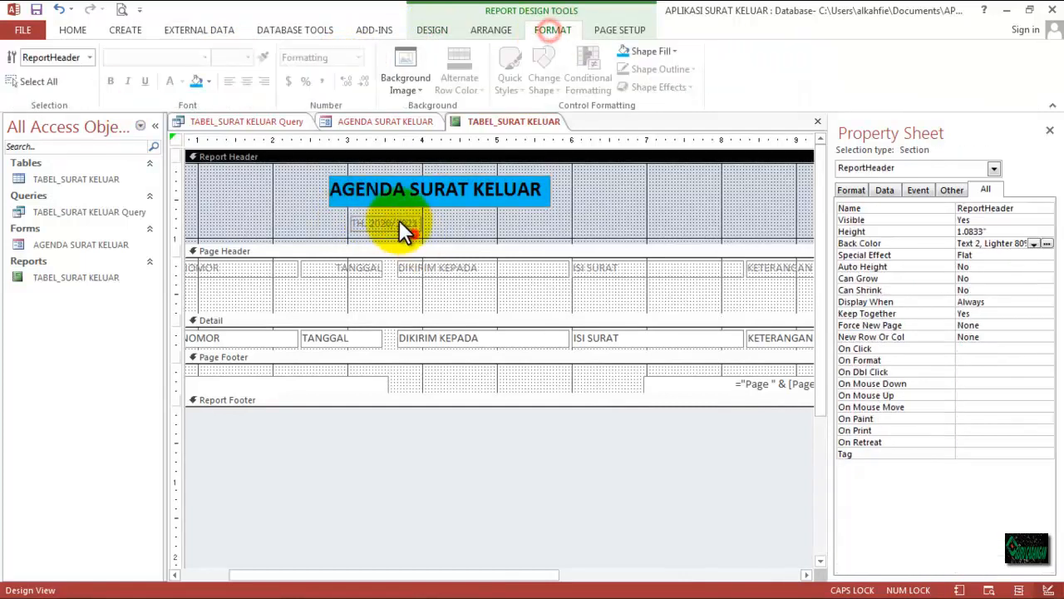
{"action": "left_click", "coordinate": [399, 222]}
{"action": "left_click", "coordinate": [247, 57]}
{"action": "left_click", "coordinate": [218, 176]}
{"action": "left_click", "coordinate": [198, 80]}
{"action": "left_click", "coordinate": [170, 82]}
{"action": "left_click", "coordinate": [111, 81]}
{"action": "left_click_drag", "start_coordinate": [422, 224], "coordinate": [530, 225]}
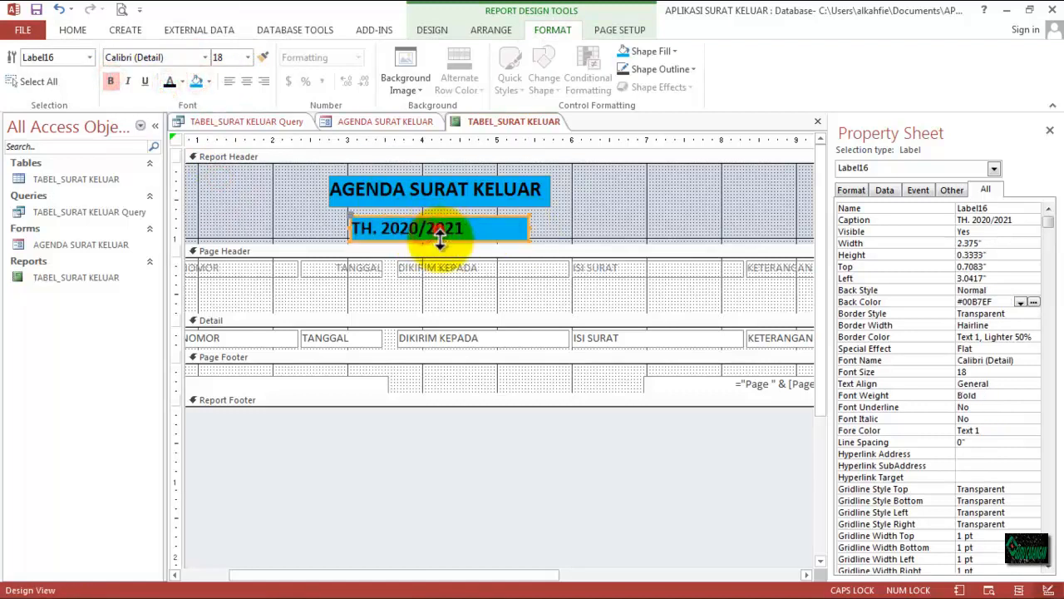
{"action": "double_click", "coordinate": [529, 228]}
Step: Shift the AGENDA SURAT KELUAR title left so that it is centred over the TH. 2020/2021 label
{"action": "left_click", "coordinate": [460, 204]}
{"action": "key", "text": "Left"}
{"action": "key", "text": "Left"}
{"action": "key", "text": "Left"}
{"action": "key", "text": "Left"}
{"action": "key", "text": "Left"}
{"action": "key", "text": "Left"}
{"action": "key", "text": "Left"}
{"action": "key", "text": "Left"}
{"action": "key", "text": "Left"}
{"action": "key", "text": "Left"}
{"action": "key", "text": "Left"}
Step: Move the AGENDA SURAT KELUAR and TH. 2020/2021 labels together about 2.8" to the right
{"action": "left_click", "coordinate": [458, 217], "text": "shift"}
{"action": "key", "text": "Right"}
{"action": "key", "text": "Right"}
{"action": "key", "text": "Right"}
{"action": "key", "text": "Right"}
{"action": "key", "text": "Right"}
{"action": "key", "text": "Right"}
{"action": "key", "text": "Right"}
{"action": "key", "text": "Right"}
{"action": "key", "text": "Right"}
{"action": "key", "text": "Right"}
{"action": "key", "text": "Right"}
{"action": "key", "text": "Right"}
{"action": "key", "text": "Right"}
{"action": "key", "text": "Right"}
{"action": "key", "text": "Right"}
{"action": "key", "text": "Right"}
{"action": "key", "text": "Right"}
{"action": "key", "text": "Right"}
{"action": "key", "text": "Right"}
{"action": "key", "text": "Right"}
{"action": "left_click", "coordinate": [306, 412]}
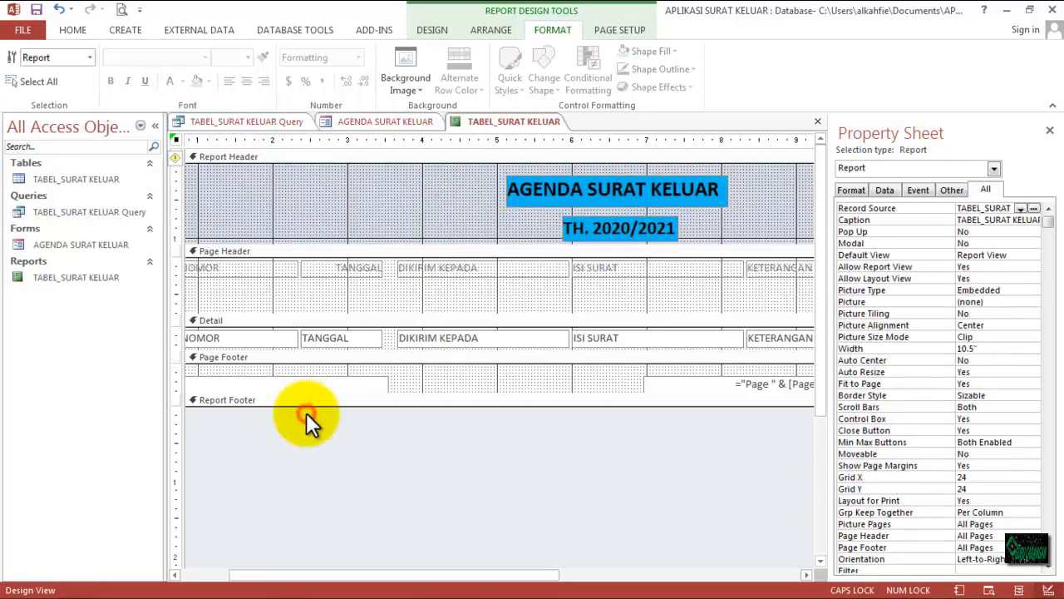
Step: Move the NOMOR, TANGGAL, DIKIRIM KEPADA, ISI SURAT and KETERANGAN labels in the Page Header down together to Top 0.4583"
{"action": "left_click", "coordinate": [267, 268]}
{"action": "left_click", "coordinate": [341, 276], "text": "shift"}
{"action": "left_click", "coordinate": [434, 275], "text": "shift"}
{"action": "left_click", "coordinate": [607, 269], "text": "shift"}
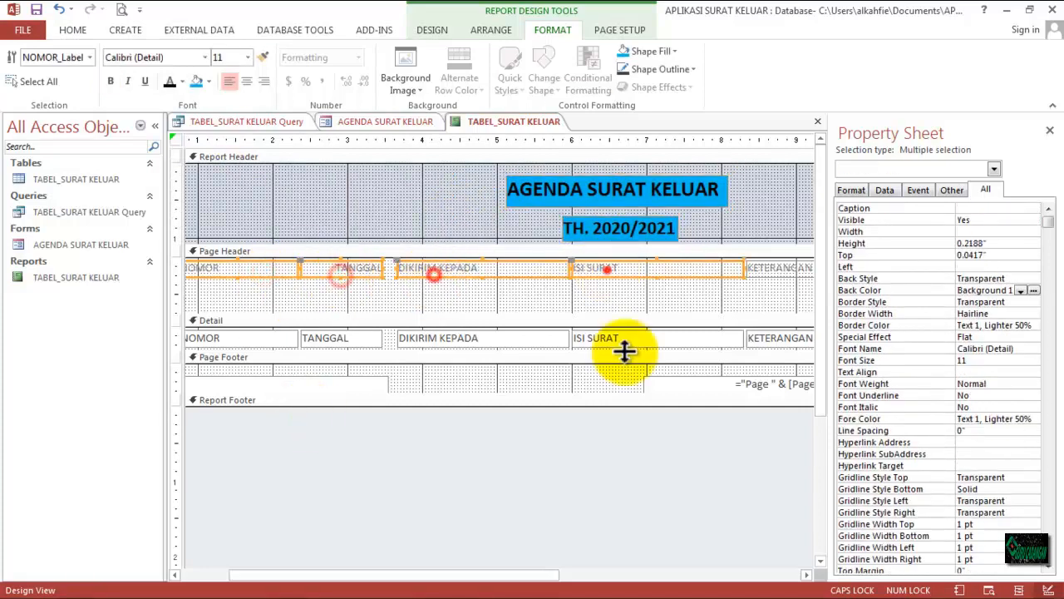
{"action": "left_click", "coordinate": [806, 574]}
{"action": "left_click", "coordinate": [568, 273], "text": "shift"}
{"action": "key", "text": "Down"}
{"action": "key", "text": "Down"}
{"action": "key", "text": "Down"}
{"action": "key", "text": "Down"}
{"action": "key", "text": "Down"}
{"action": "key", "text": "Down"}
{"action": "key", "text": "Down"}
{"action": "key", "text": "Down"}
{"action": "key", "text": "Down"}
{"action": "key", "text": "Down"}
{"action": "left_click_drag", "start_coordinate": [751, 574], "coordinate": [571, 574]}
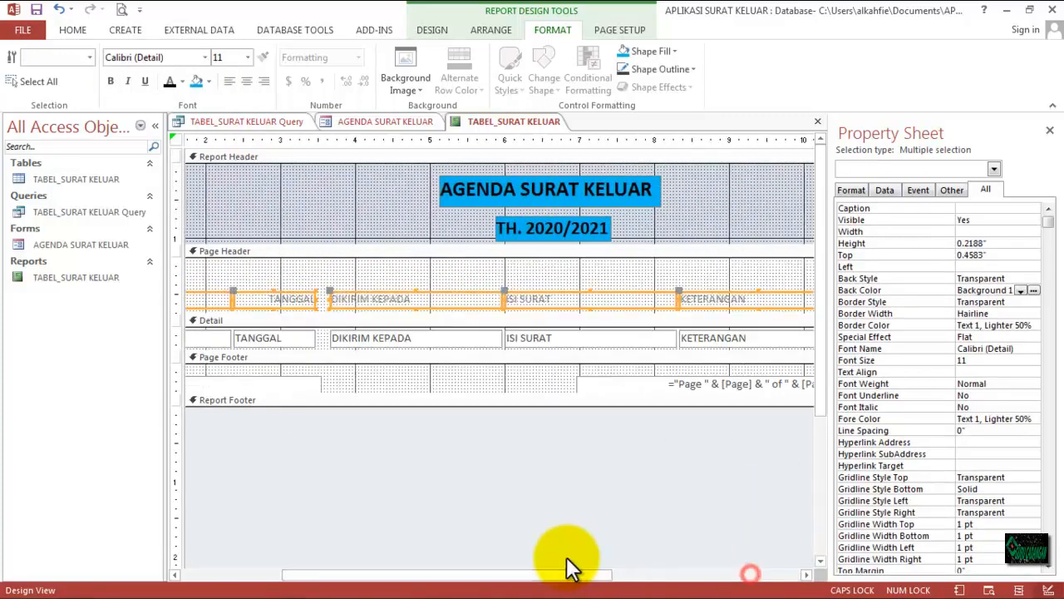
Step: Add a label reading NOMOR DAN TANGGAL SURAT in the Page Header above the NOMOR and TANGGAL labels
{"action": "left_click", "coordinate": [268, 274]}
{"action": "left_click", "coordinate": [487, 30]}
{"action": "left_click", "coordinate": [441, 30]}
{"action": "left_click", "coordinate": [333, 68]}
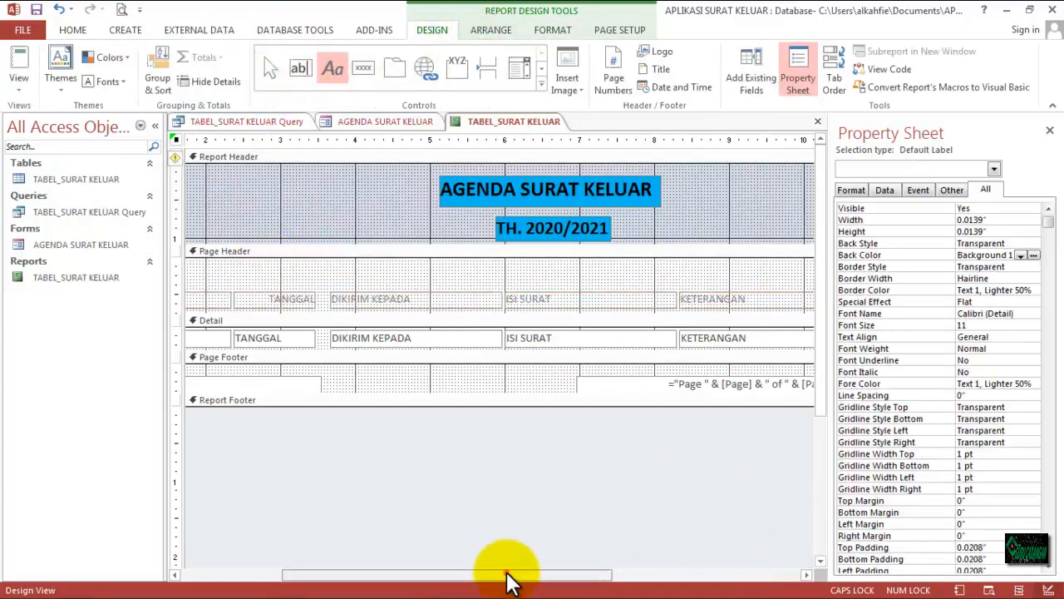
{"action": "left_click_drag", "start_coordinate": [506, 574], "coordinate": [399, 574]}
{"action": "left_click", "coordinate": [259, 269]}
{"action": "type", "text": "NOMOR DAN TANGGAL SURAT"}
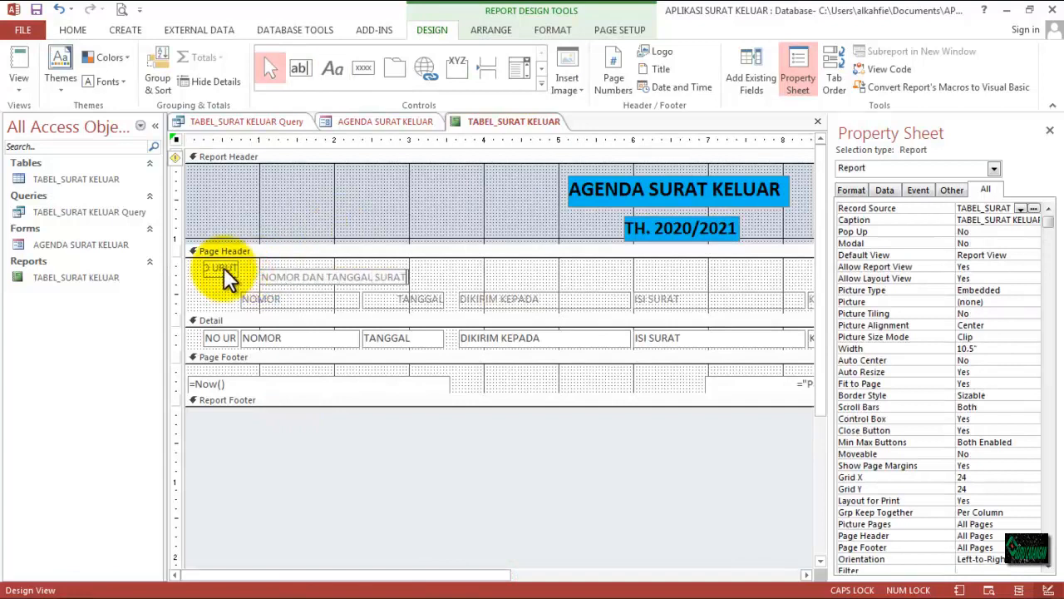
Step: Move the NO URUT label in the Page Header down to about Top 0.42", beside the other column labels
{"action": "left_click", "coordinate": [222, 268]}
{"action": "key", "text": "Down"}
{"action": "key", "text": "Down"}
{"action": "key", "text": "Down"}
{"action": "key", "text": "Down"}
{"action": "key", "text": "Down"}
{"action": "key", "text": "Down"}
{"action": "key", "text": "Down"}
{"action": "key", "text": "Down"}
{"action": "key", "text": "Down"}
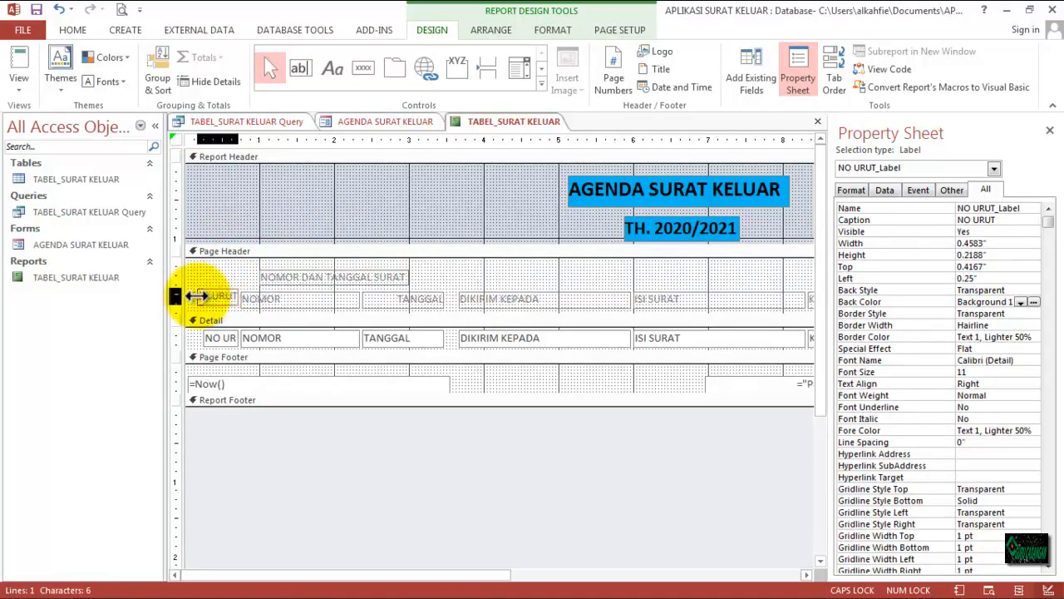
Step: Widen the NO URUT label and detail field leftwards to fit the caption, and nudge the label down level with NOMOR
{"action": "left_click", "coordinate": [199, 337]}
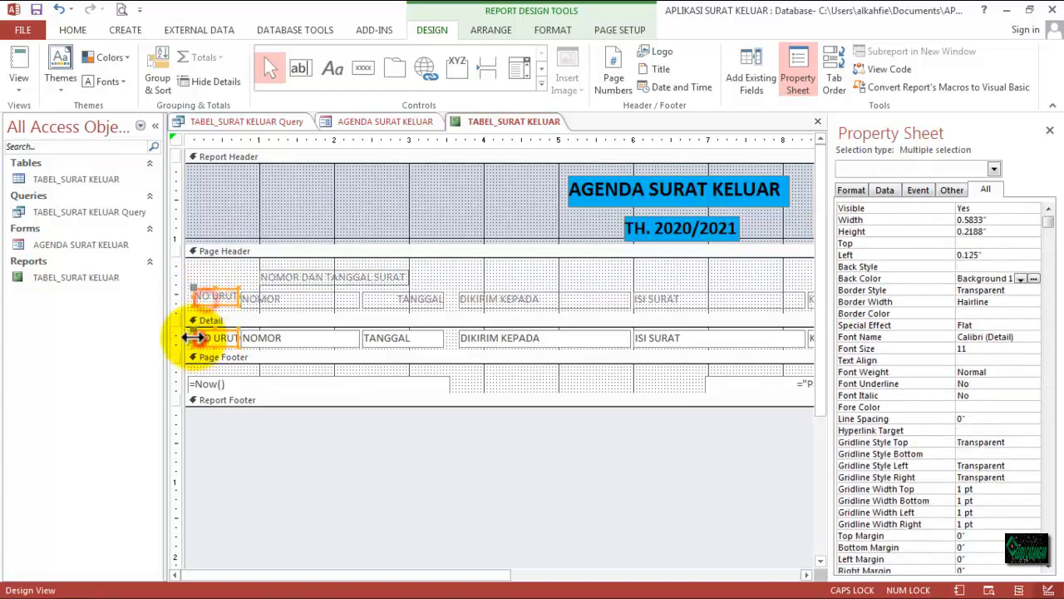
{"action": "left_click", "coordinate": [248, 268]}
{"action": "left_click", "coordinate": [225, 304]}
{"action": "key", "text": "Down"}
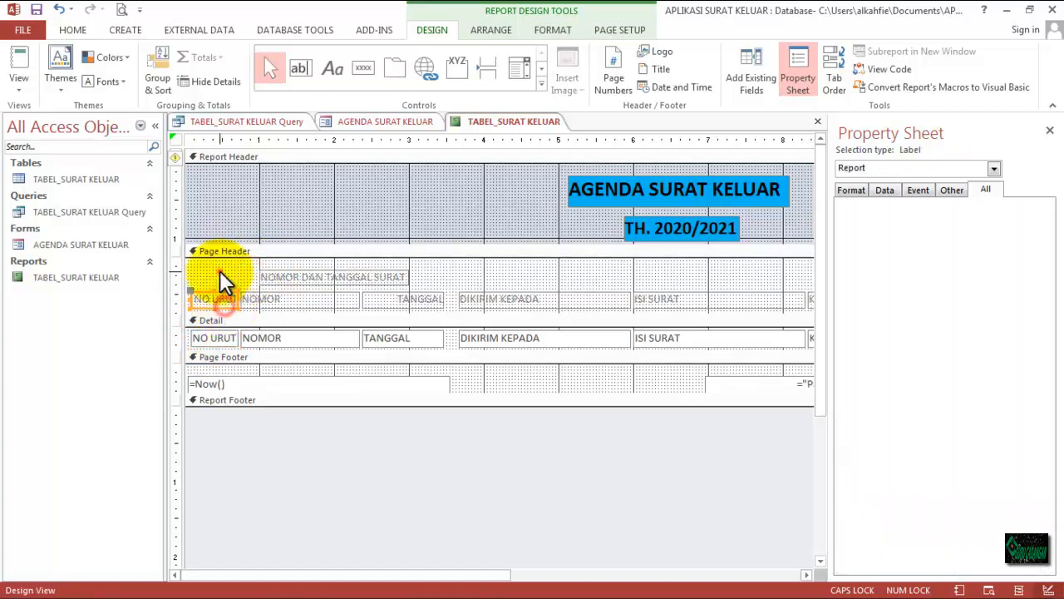
Step: Stretch the NOMOR DAN TANGGAL SURAT label to Left 0.75" and Width 2.7083" so it spans the NOMOR and TANGGAL columns
{"action": "left_click", "coordinate": [221, 270]}
{"action": "left_click", "coordinate": [301, 280]}
{"action": "left_click_drag", "start_coordinate": [259, 276], "coordinate": [241, 276]}
{"action": "left_click_drag", "start_coordinate": [408, 277], "coordinate": [445, 278]}
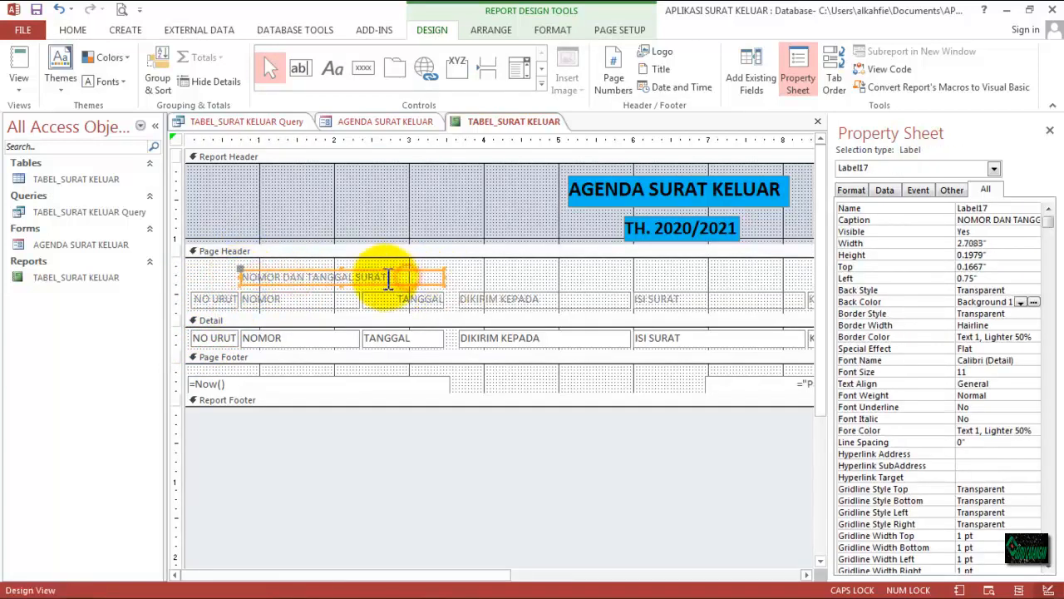
Step: Format the text of the NOMOR DAN TANGGAL SURAT label, and together with it that of all column labels in the Page Header
{"action": "left_click", "coordinate": [555, 29]}
{"action": "left_click", "coordinate": [246, 81]}
{"action": "left_click", "coordinate": [223, 296], "text": "shift"}
{"action": "left_click", "coordinate": [292, 298], "text": "shift"}
{"action": "left_click", "coordinate": [413, 298], "text": "shift"}
{"action": "left_click", "coordinate": [493, 299], "text": "shift"}
{"action": "left_click", "coordinate": [666, 298], "text": "shift"}
{"action": "left_click", "coordinate": [806, 299], "text": "shift"}
{"action": "left_click", "coordinate": [170, 81]}
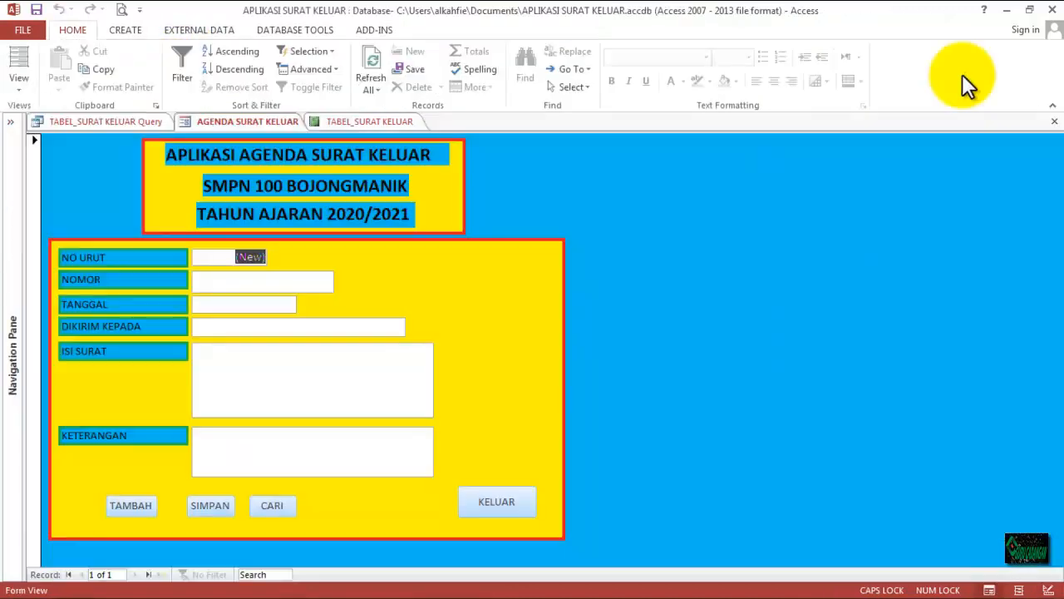
Step: In the current database options, set the display form to AGENDA SURAT KELUAR and the document window option to Overlapping Windows
{"action": "right_click", "coordinate": [962, 74]}
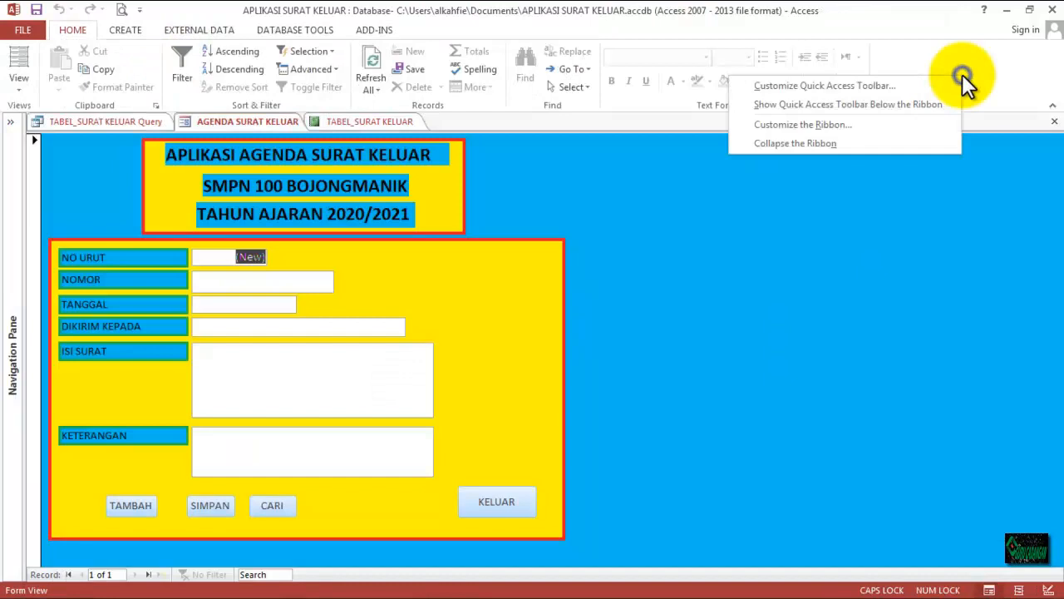
{"action": "left_click", "coordinate": [919, 83]}
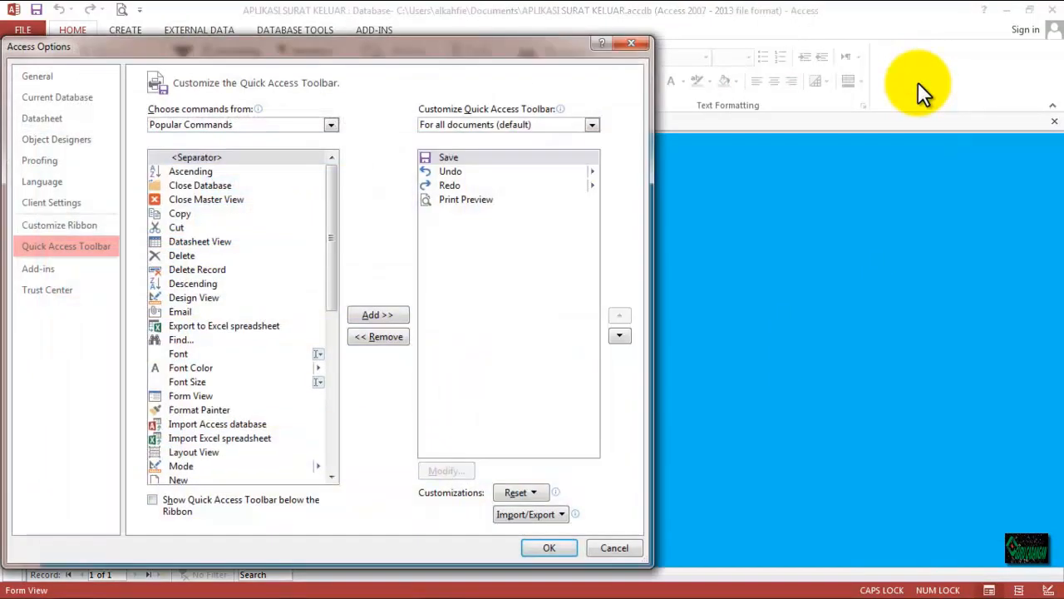
{"action": "left_click_drag", "start_coordinate": [487, 41], "coordinate": [714, 23]}
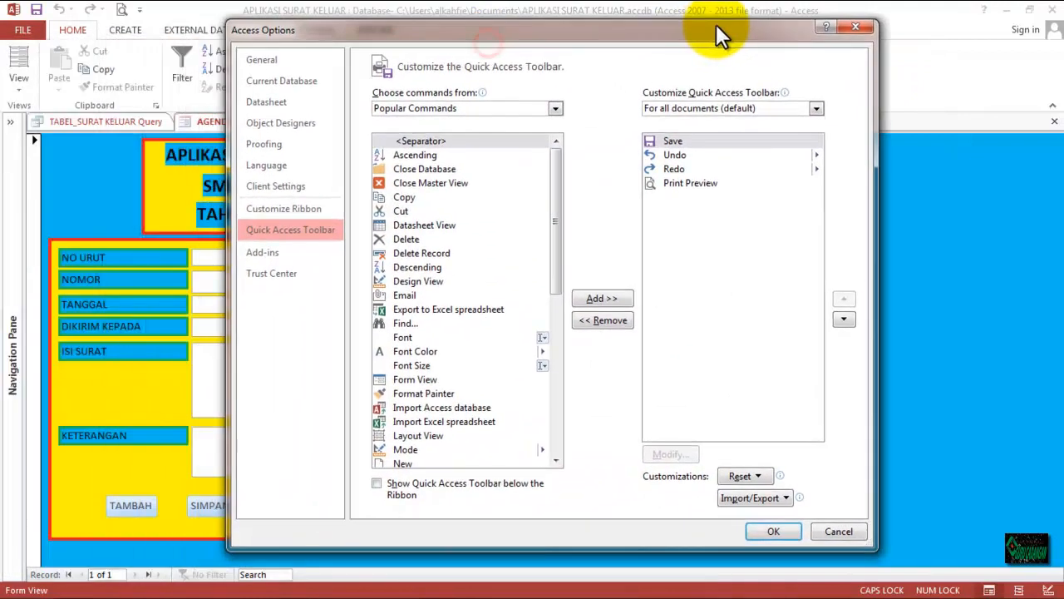
{"action": "left_click", "coordinate": [321, 79]}
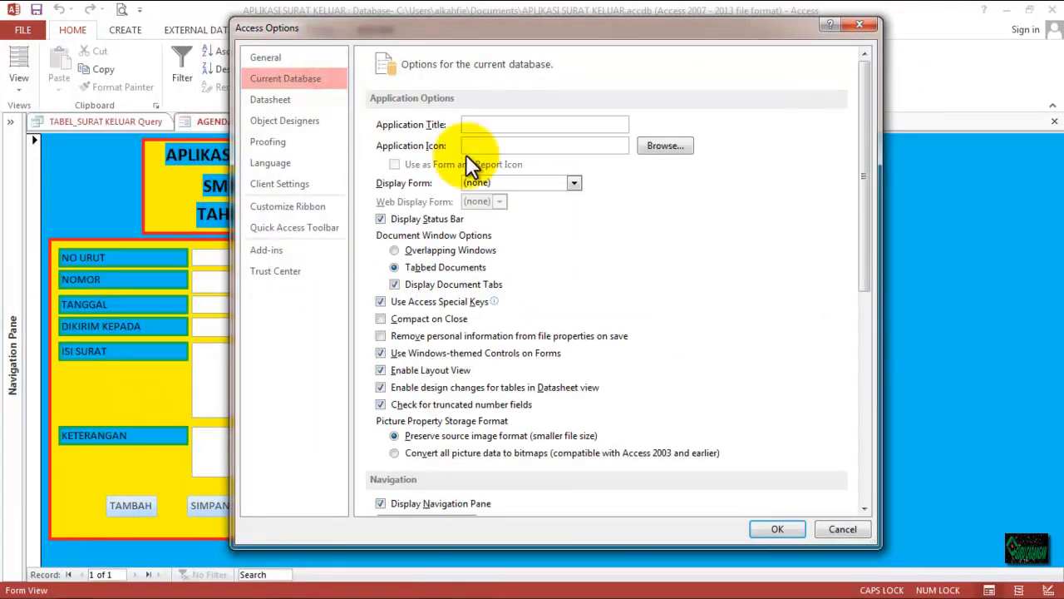
{"action": "left_click", "coordinate": [574, 183]}
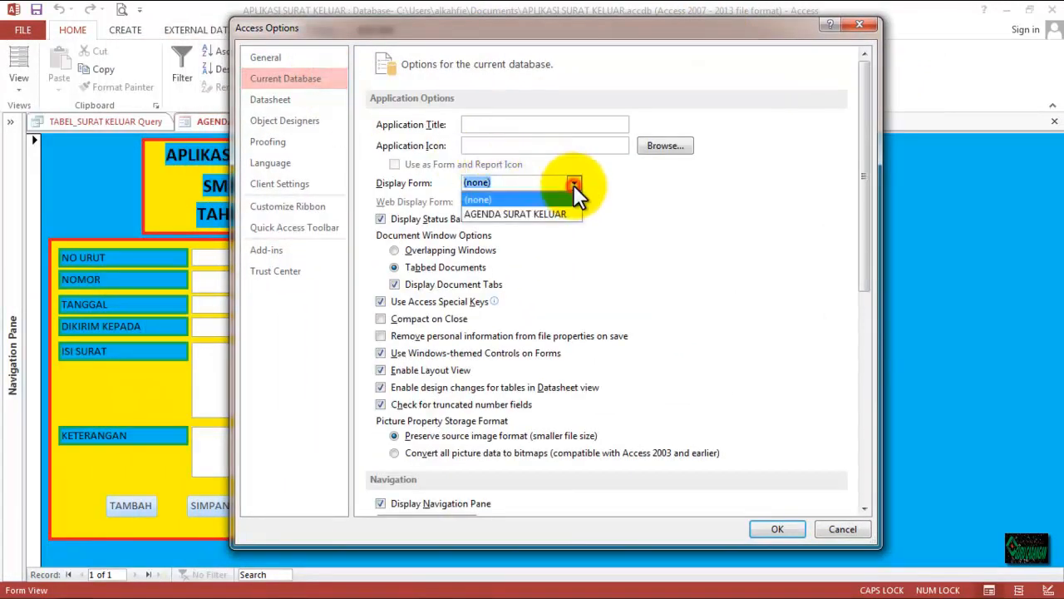
{"action": "left_click", "coordinate": [529, 212]}
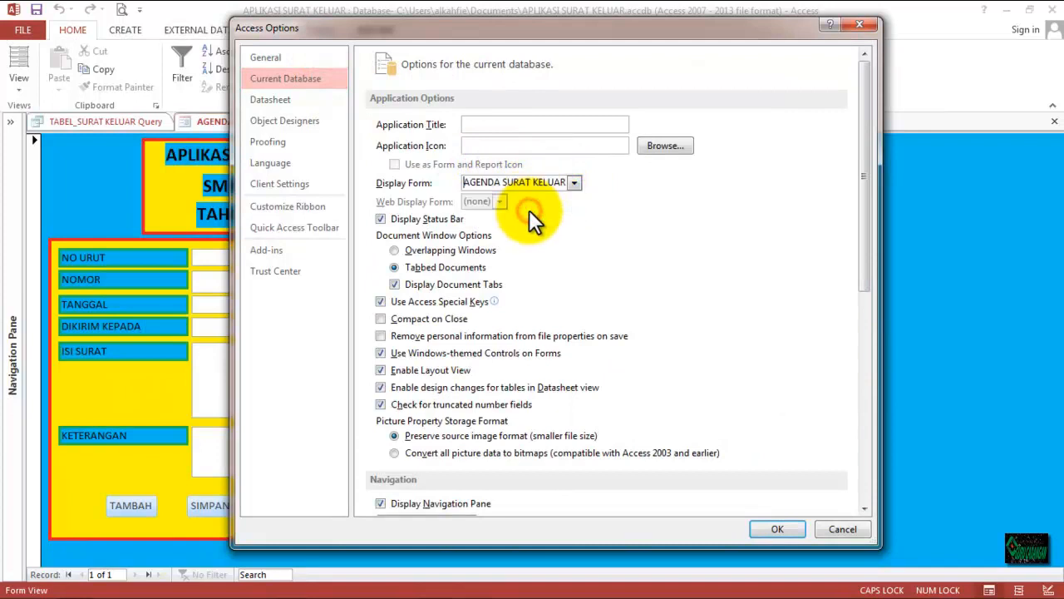
{"action": "left_click_drag", "start_coordinate": [474, 34], "coordinate": [538, 54]}
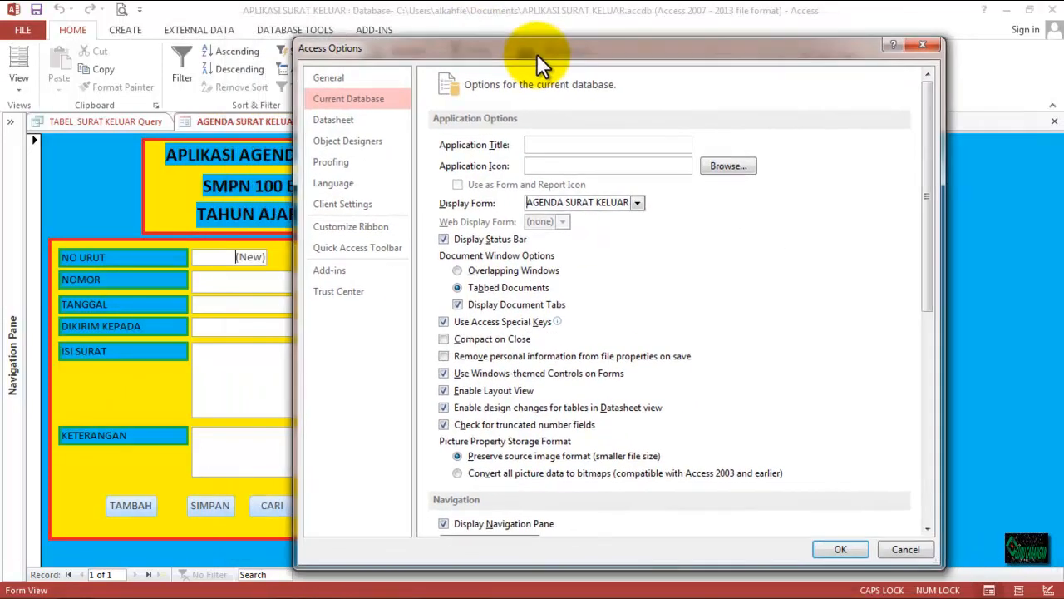
{"action": "left_click", "coordinate": [487, 273]}
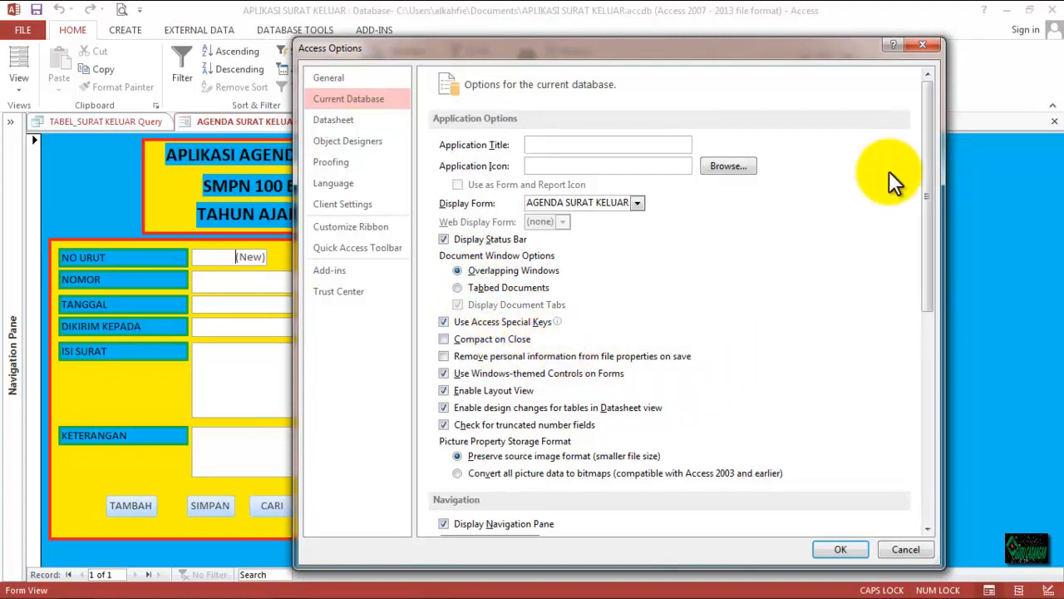
Step: Disable Allow Full Menus and Allow Default Shortcut Menus for the current database, and apply the options
{"action": "left_click_drag", "start_coordinate": [929, 172], "coordinate": [944, 283]}
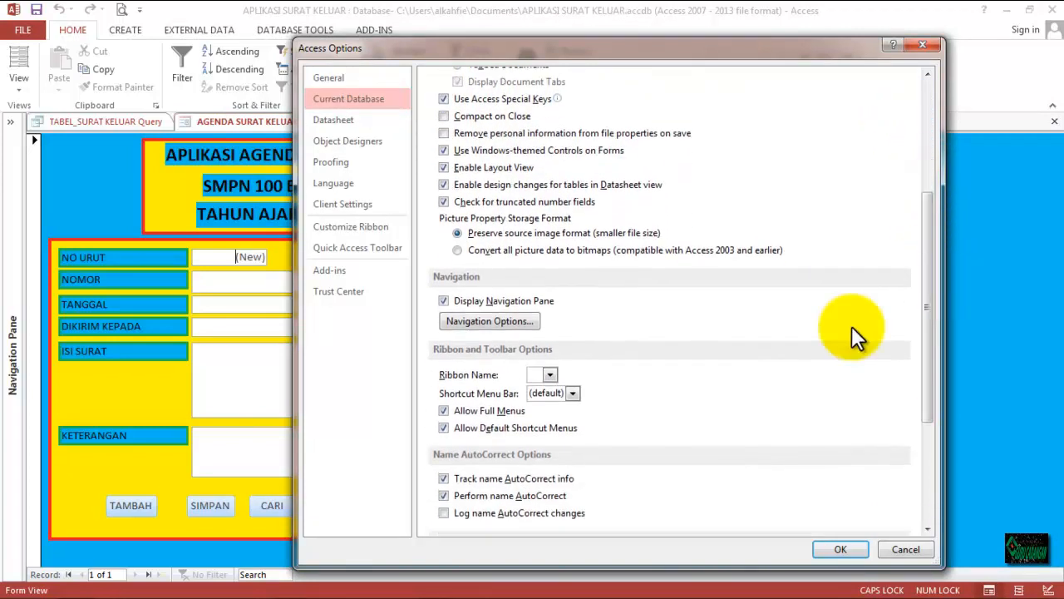
{"action": "left_click", "coordinate": [453, 409]}
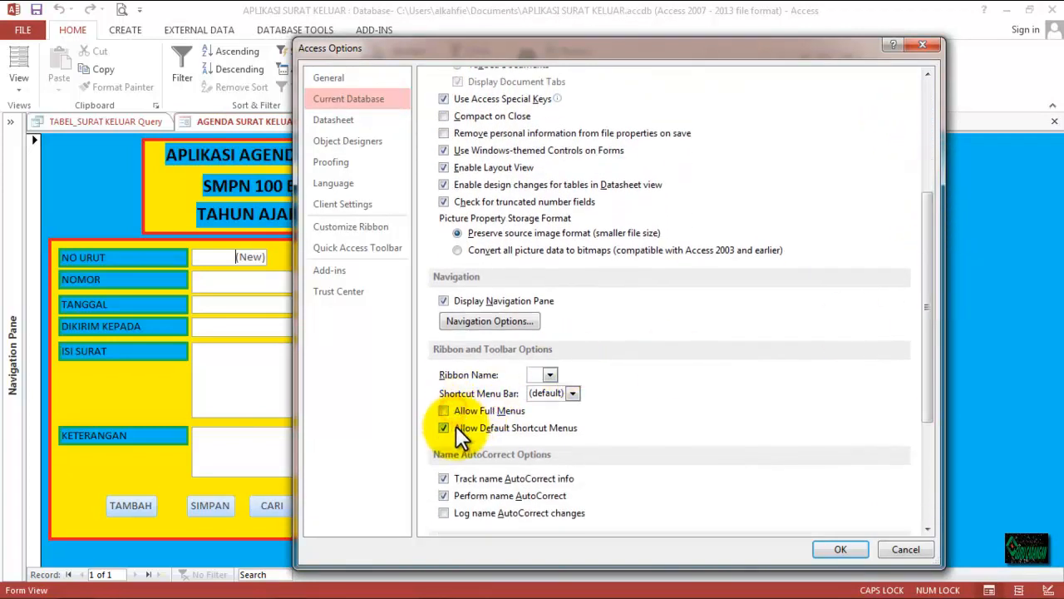
{"action": "left_click", "coordinate": [455, 426]}
{"action": "left_click_drag", "start_coordinate": [929, 266], "coordinate": [933, 381]}
{"action": "left_click", "coordinate": [840, 551]}
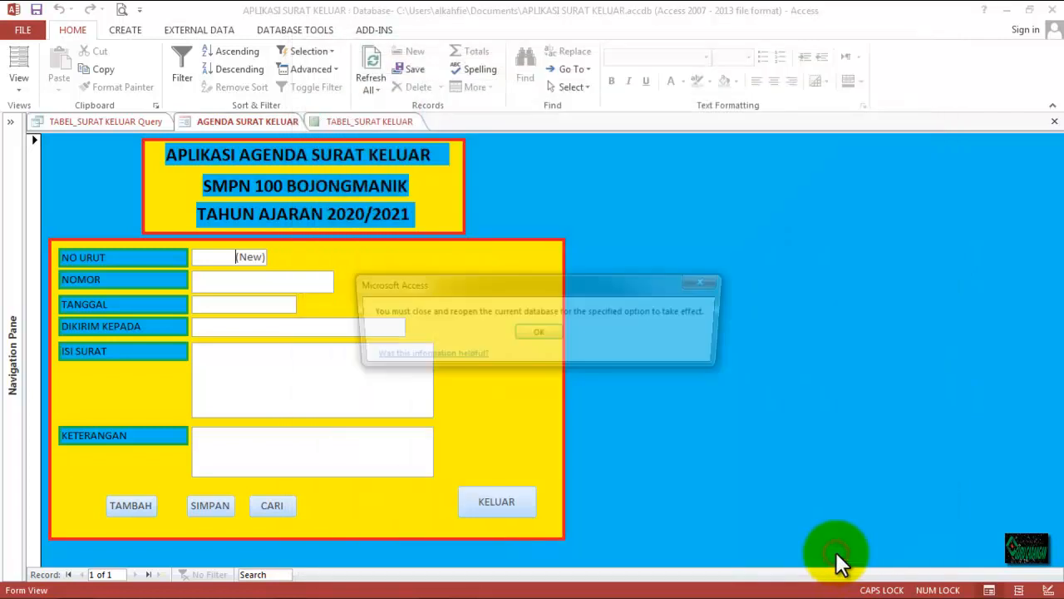
{"action": "left_click", "coordinate": [547, 333]}
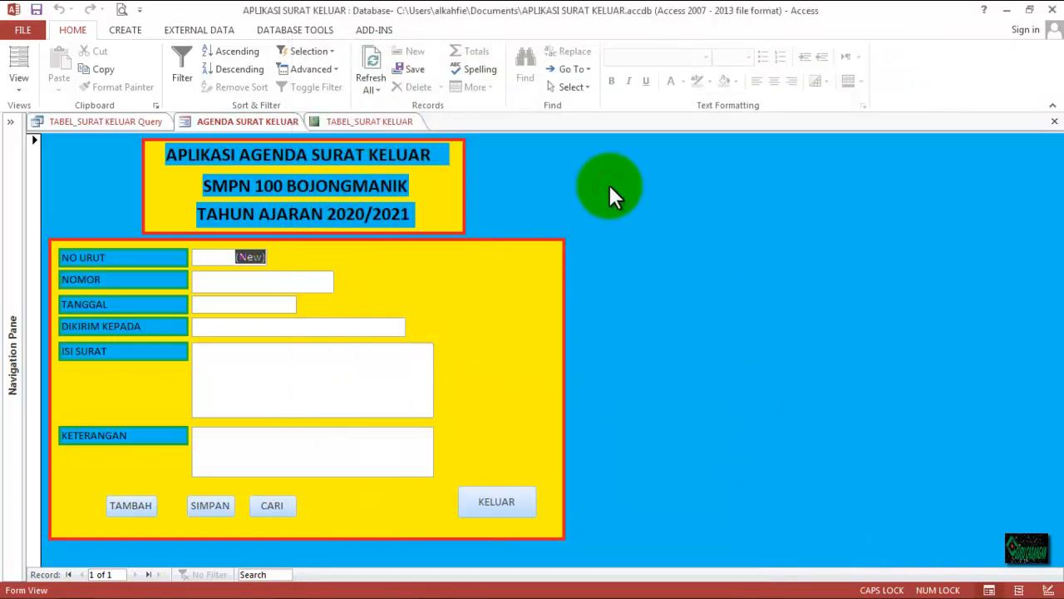
Step: Close the database and reopen APLIKASI SURAT KELUAR from the Documents library
{"action": "left_click", "coordinate": [1050, 11]}
{"action": "left_click", "coordinate": [470, 353]}
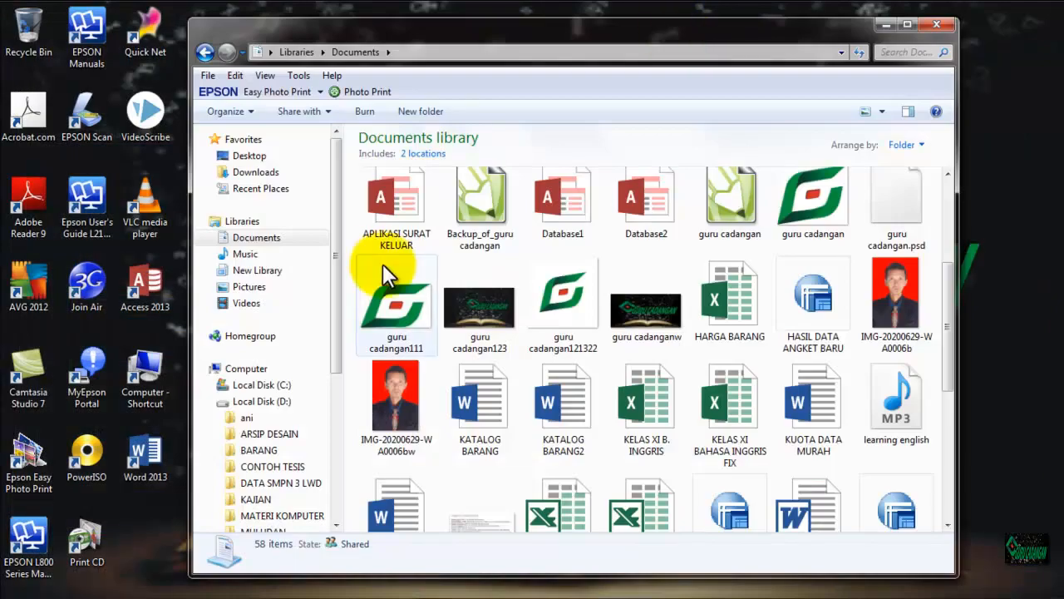
{"action": "left_click", "coordinate": [315, 234]}
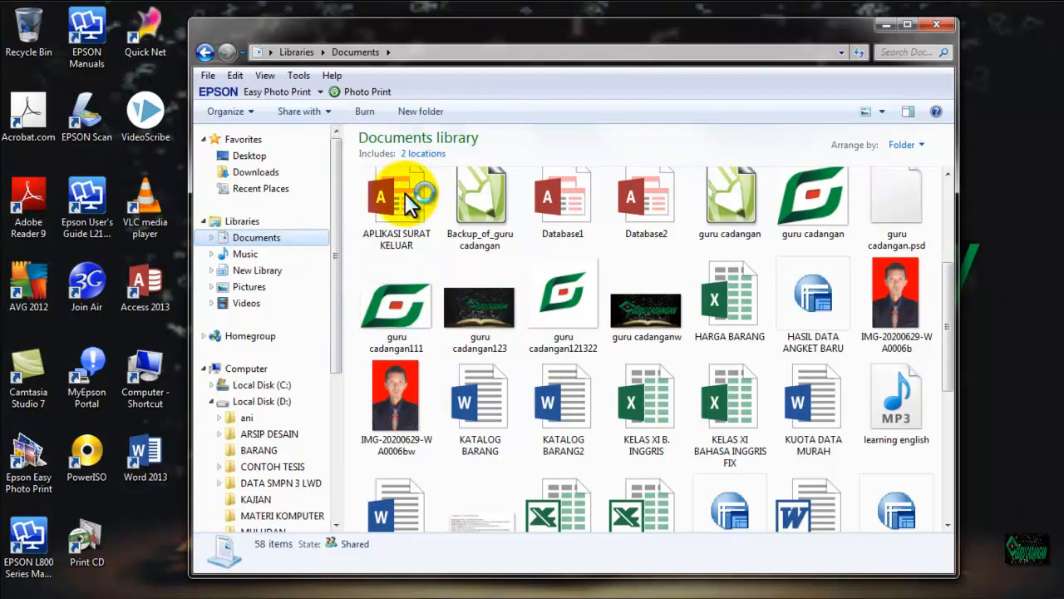
{"action": "left_click", "coordinate": [405, 194]}
{"action": "left_click", "coordinate": [409, 434]}
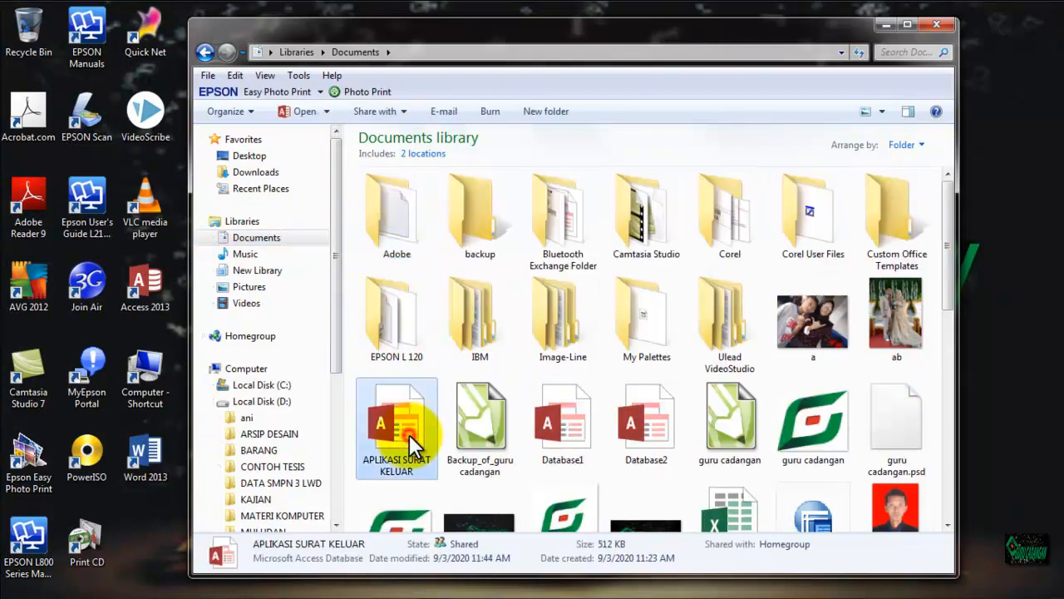